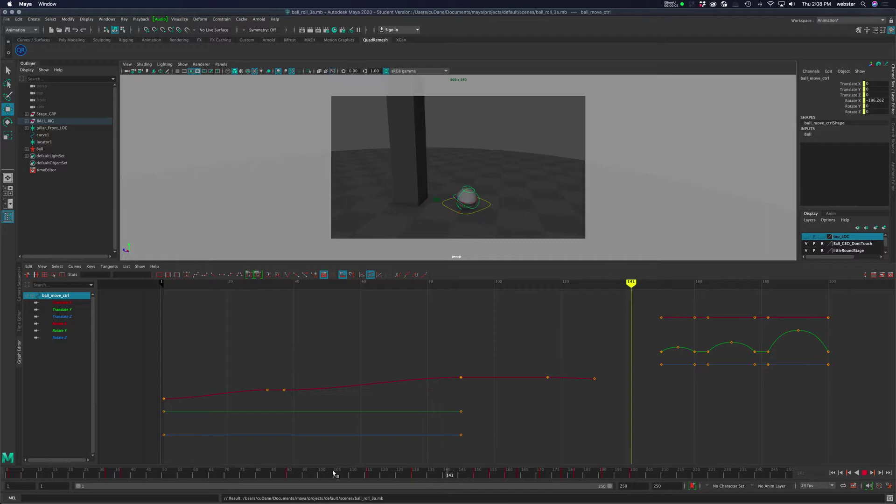
Play and scrub the ball animation between about frames 126 and 211 to review the hops
left_click_drag(457, 480, 404, 464)
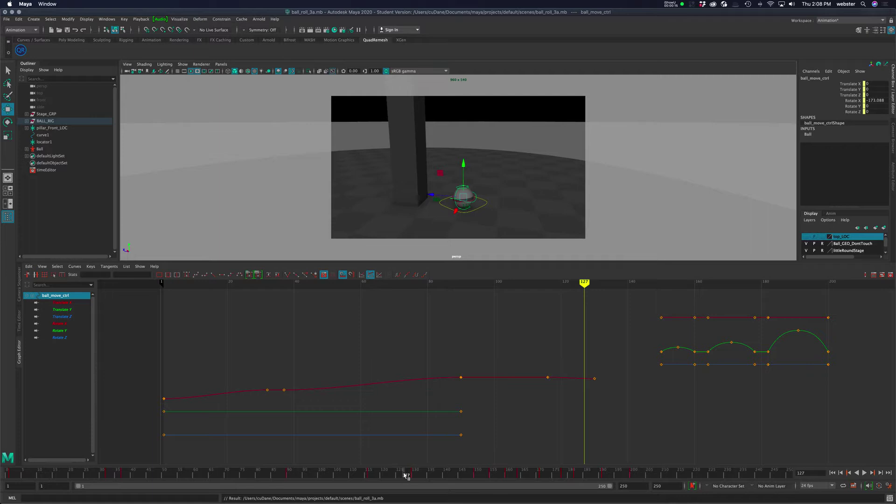
key("alt+v")
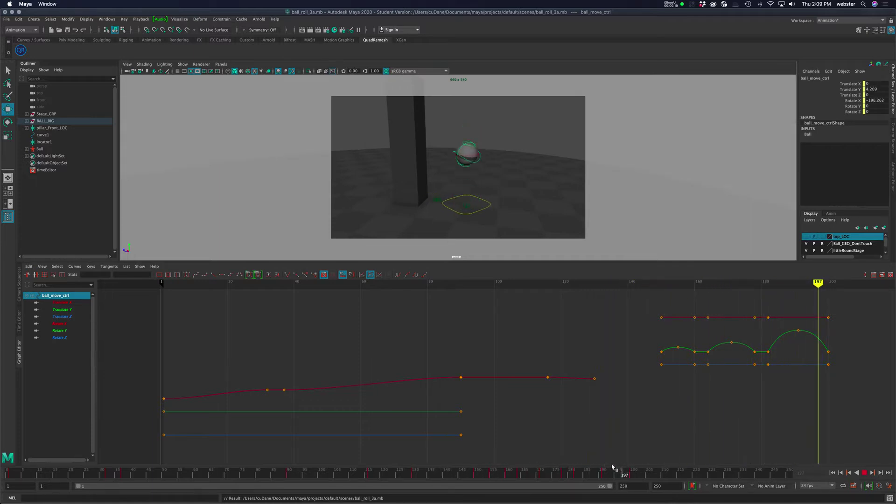
left_click_drag(613, 467, 403, 467)
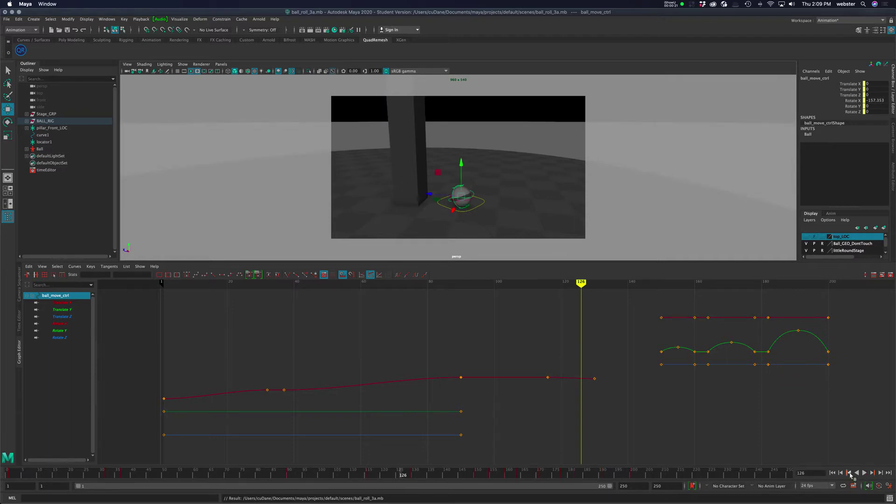
left_click(865, 473)
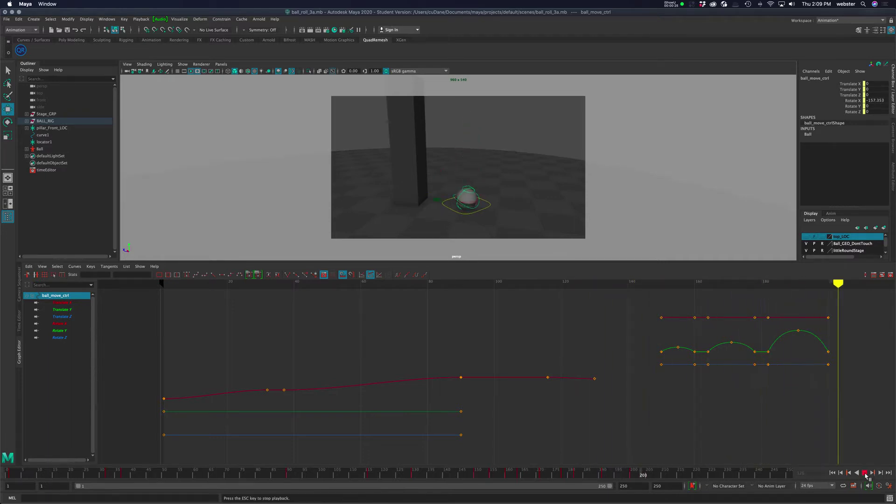
left_click(865, 473)
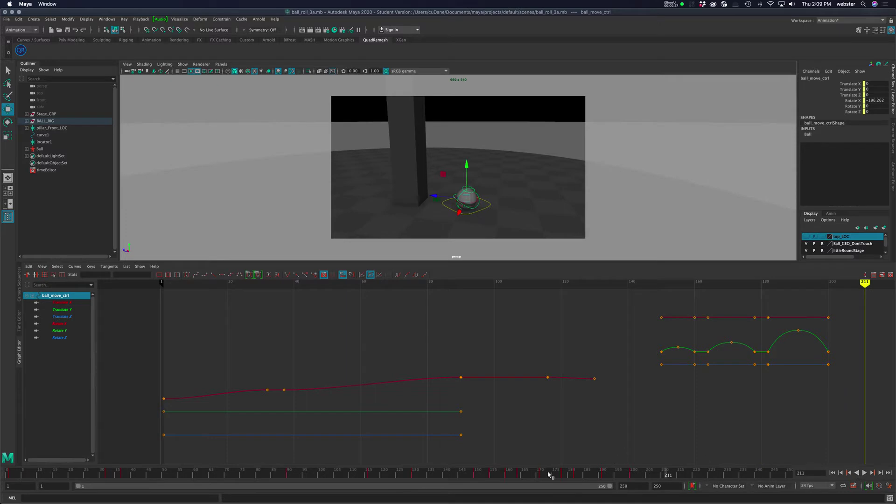
left_click_drag(550, 475, 506, 449)
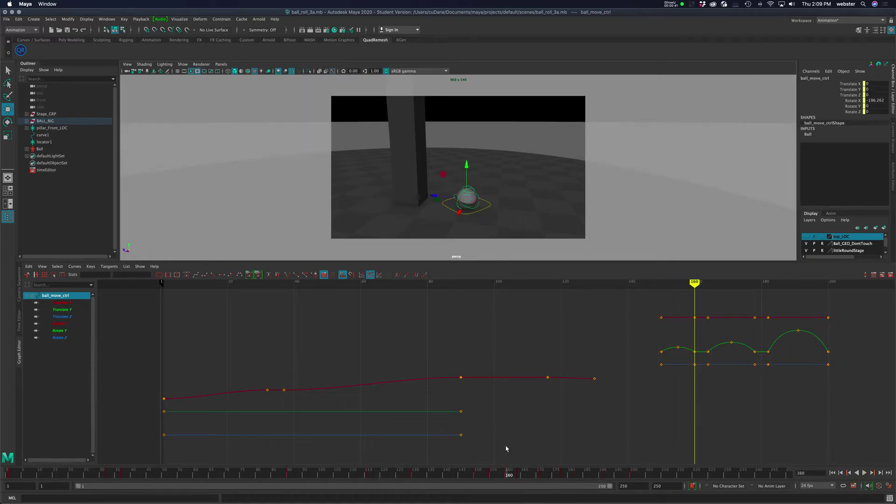
Enlarge the viewport above the Graph Editor, frame the ball up close, and examine its motion around frames 160 to 163
left_click_drag(516, 262, 516, 307)
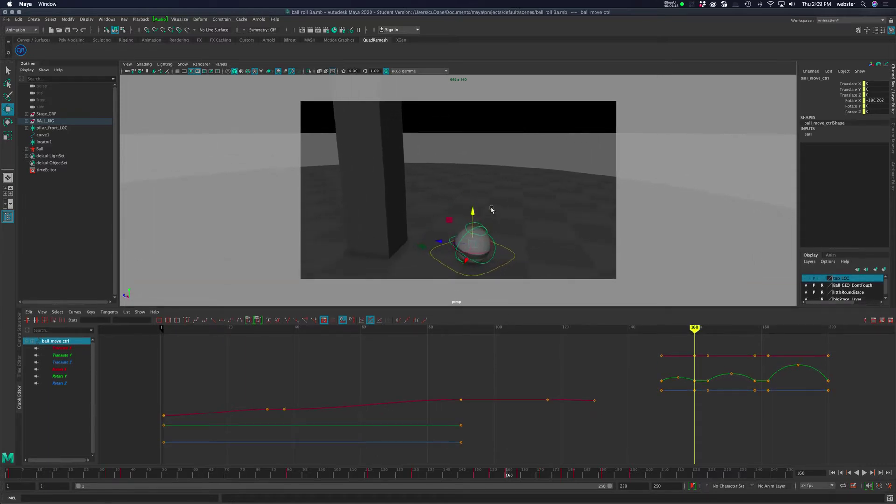
left_click_drag(474, 226, 455, 227, "alt")
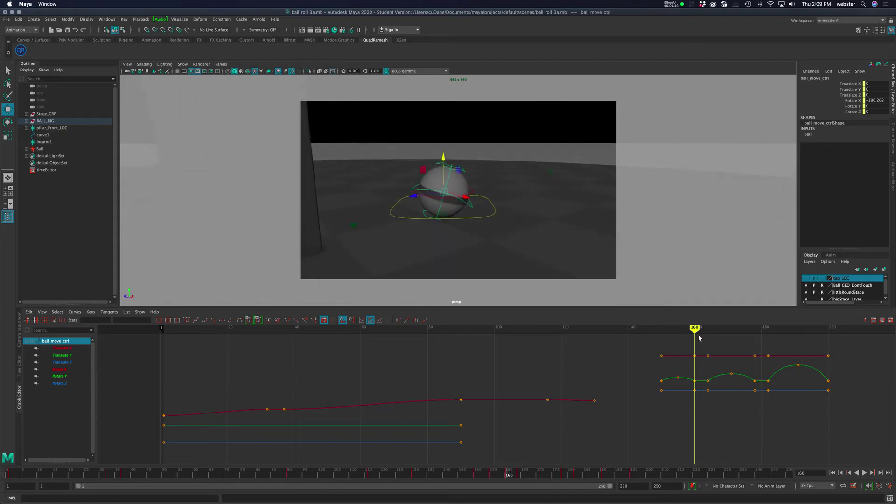
mouse_move(694, 328)
left_mouse_down()
mouse_move(655, 329)
mouse_move(706, 330)
mouse_move(635, 329)
mouse_move(670, 315)
mouse_move(701, 327)
left_mouse_up()
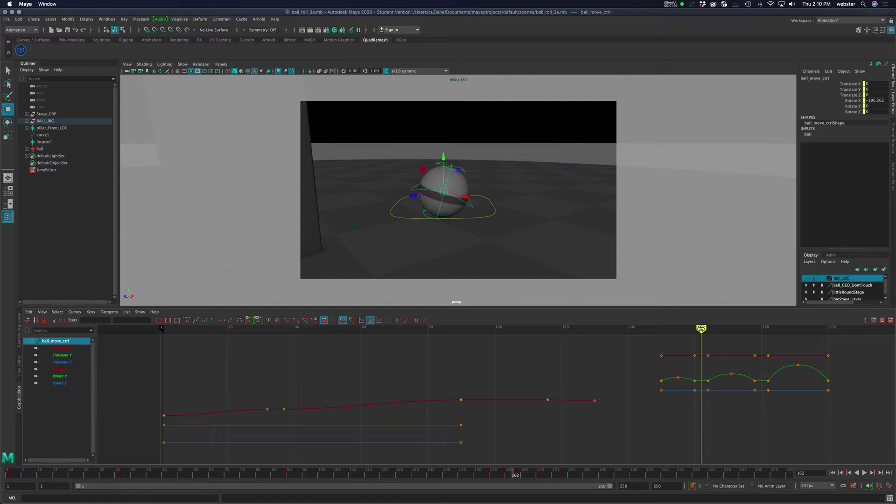
key("alt+v")
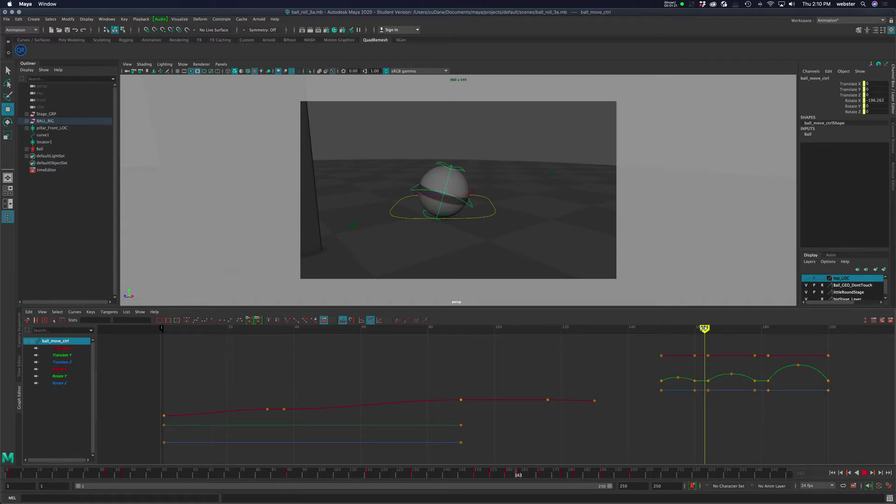
key("alt+v")
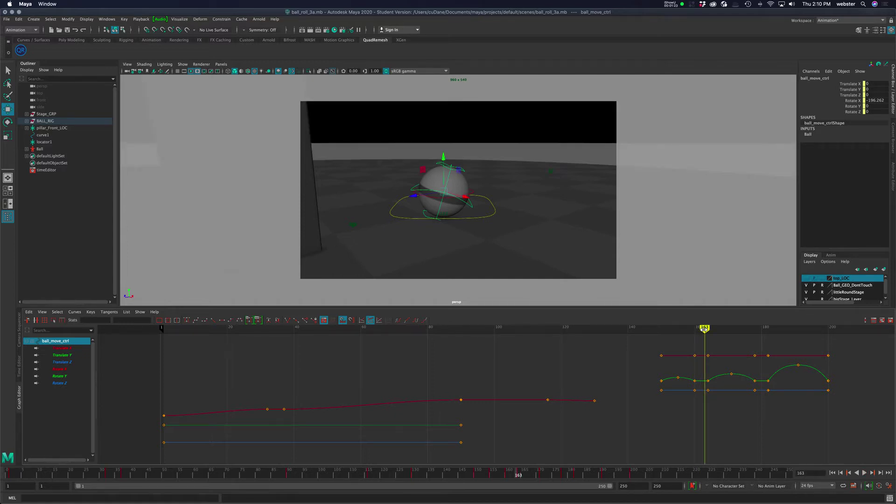
key("alt+v")
Check the ball_move_ctrl keys between frames 150 and 200 and switch the Graph Editor curves to absolute values
mouse_move(711, 330)
left_mouse_down()
mouse_move(691, 331)
mouse_move(784, 432)
mouse_move(858, 442)
left_mouse_up()
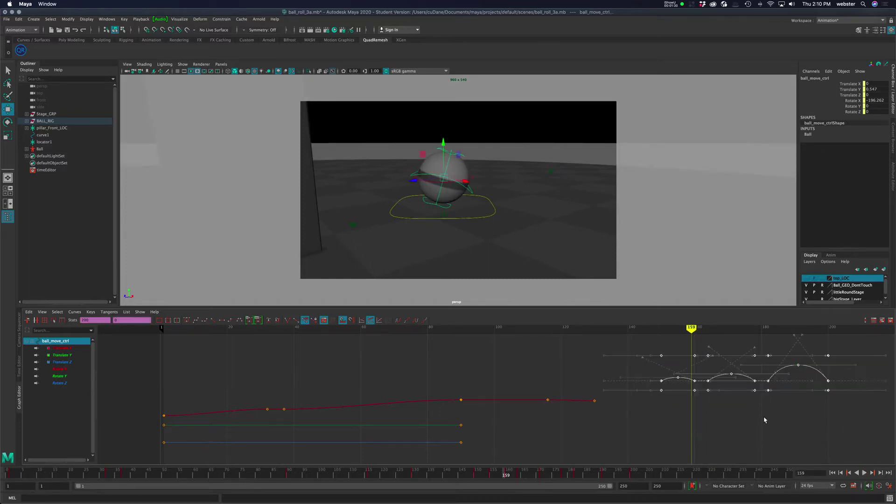
left_click(744, 444)
key("n")
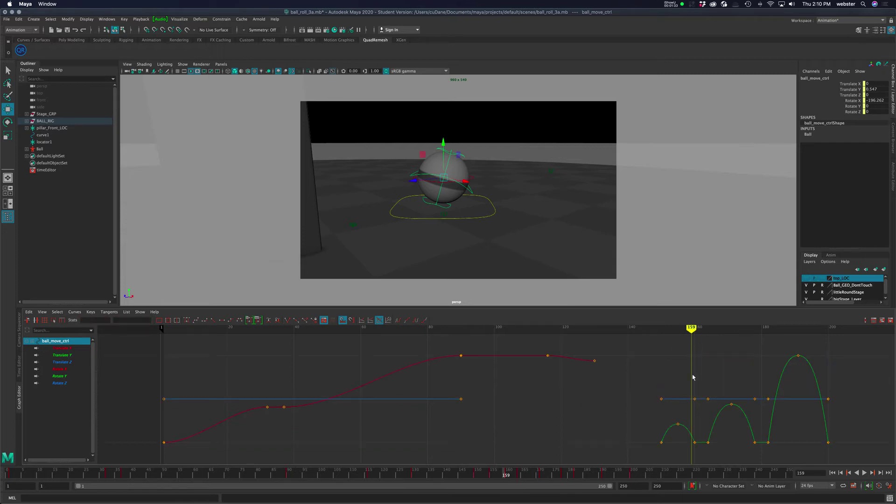
key("n")
left_click_drag(653, 344, 868, 410)
left_click(789, 418)
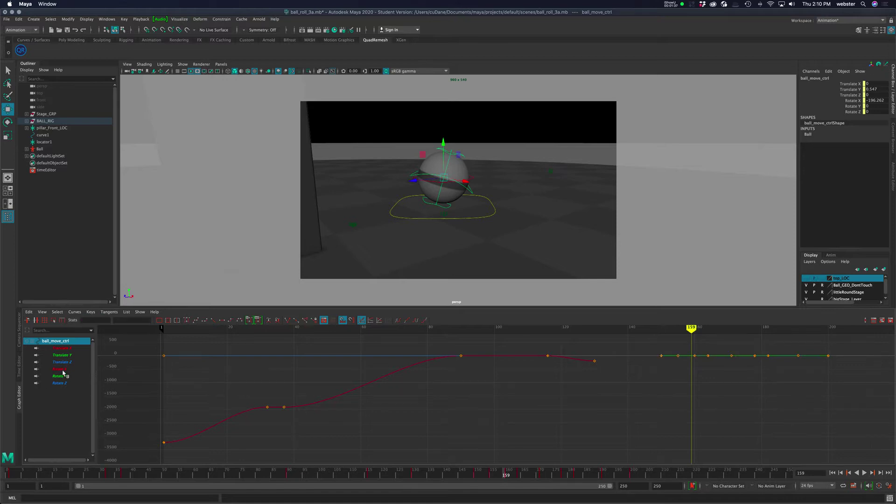
Select all ball_move_ctrl channels, start the playback range at frame 135, and frame that range in the Graph Editor
mouse_move(63, 348)
left_mouse_down()
mouse_move(68, 380)
mouse_move(71, 351)
left_mouse_up()
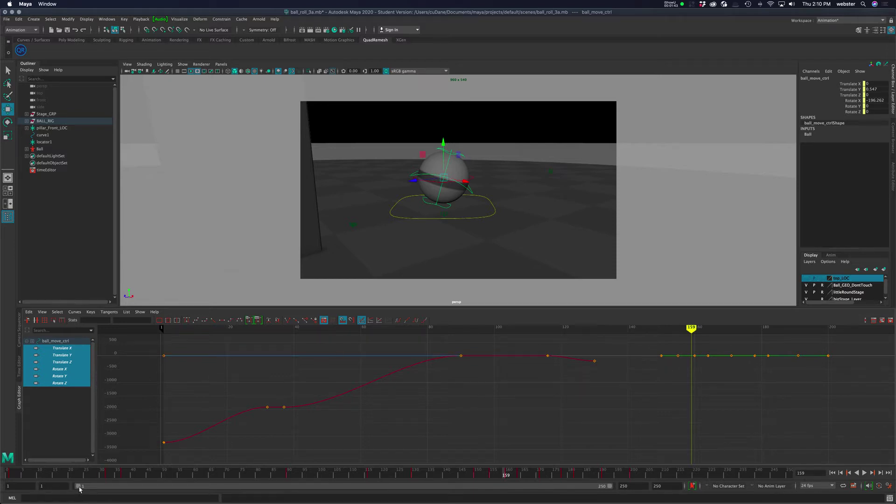
left_click_drag(79, 489, 369, 484)
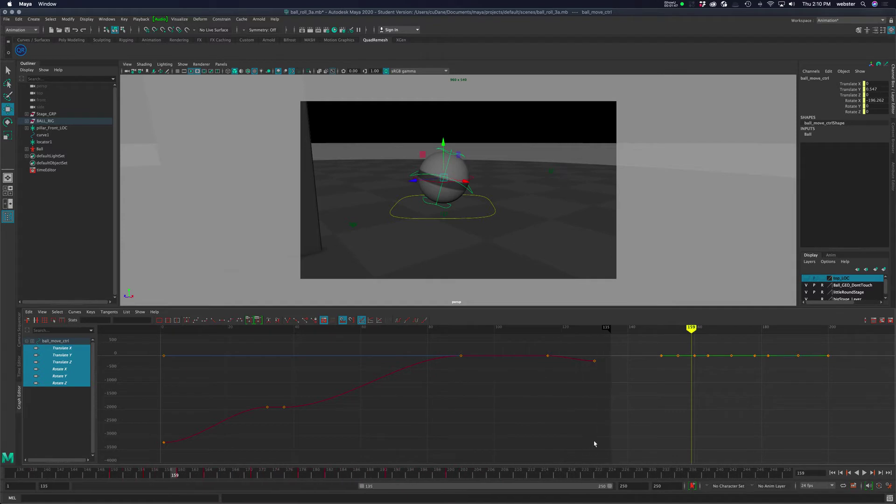
left_click(177, 320)
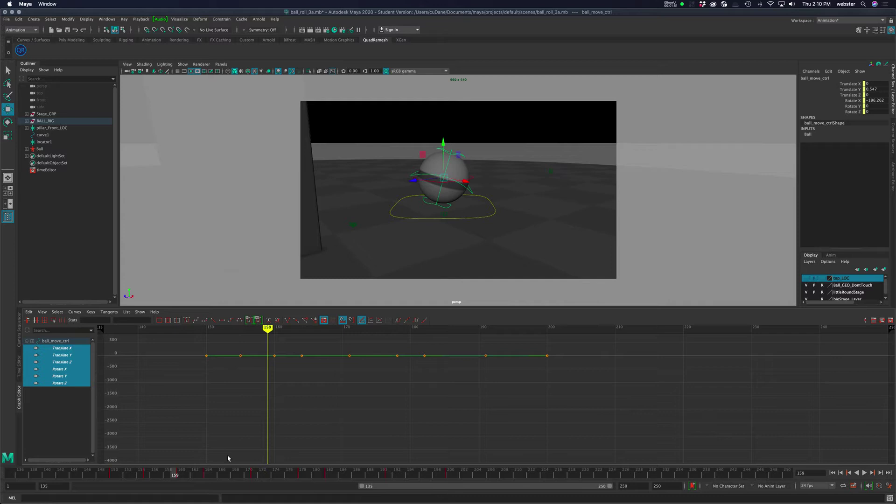
Try lowering ball_bottom_ctrl at frame 183 to squash the airborne ball, and undo the move
left_click_drag(180, 477, 332, 474)
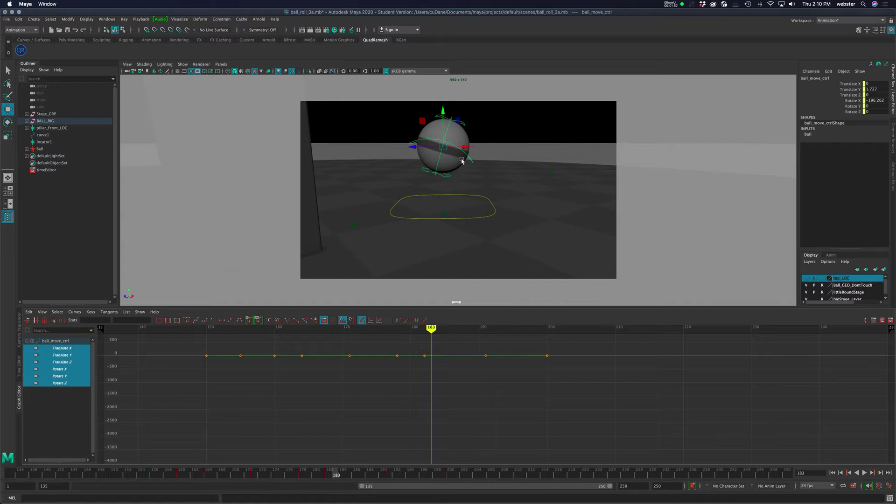
left_click_drag(462, 161, 492, 225, "alt")
left_click(476, 160)
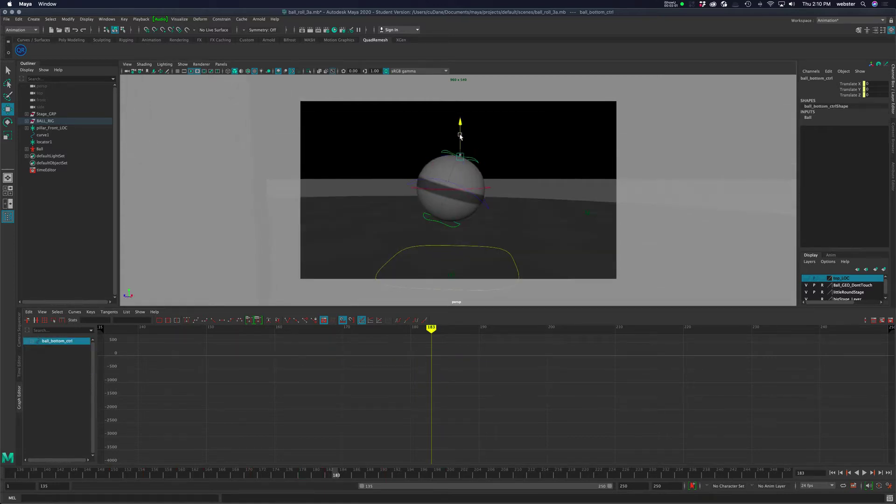
left_click_drag(460, 135, 459, 155)
key("super+z")
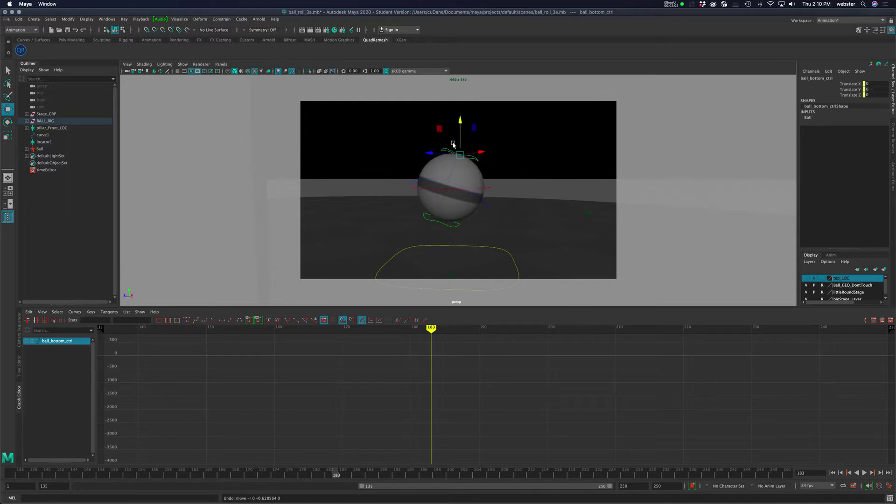
Squash the ball at frame 160 by moving ball_bottom_ctrl to about 0.478 in Translate Y and 0.139 in Translate Z
left_click_drag(337, 476, 290, 474)
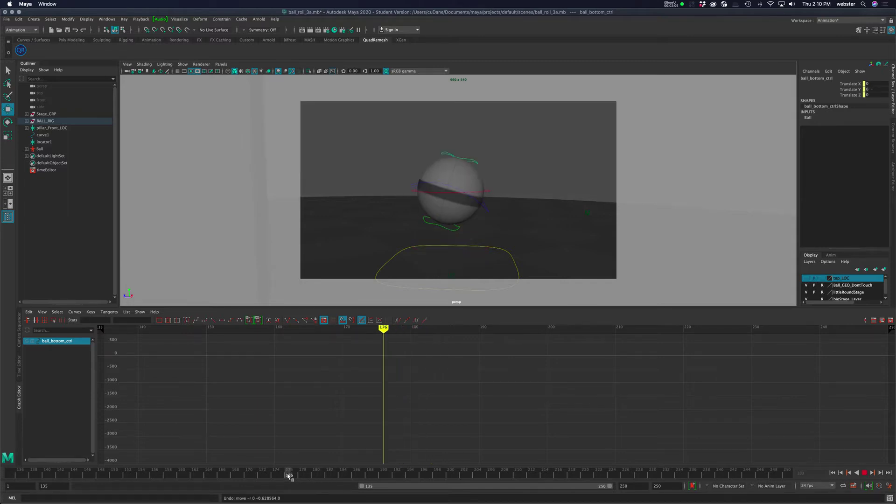
right_click_drag(534, 210, 465, 173, "alt")
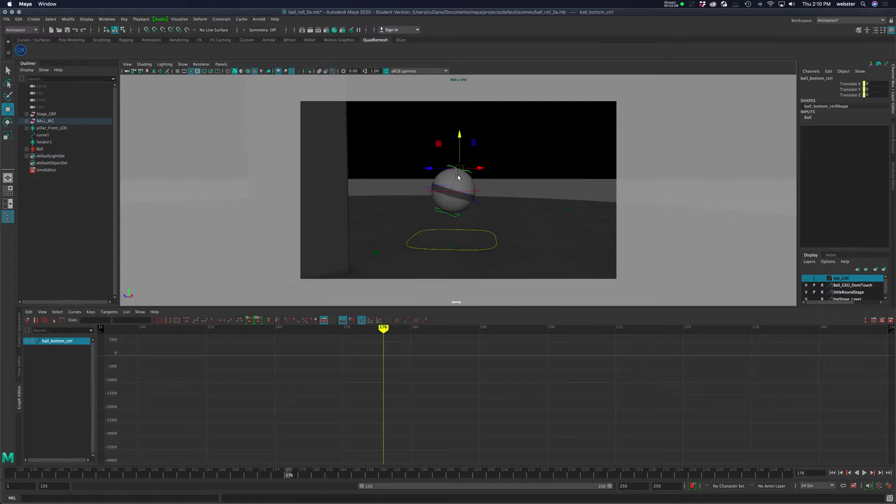
left_click_drag(287, 474, 181, 476)
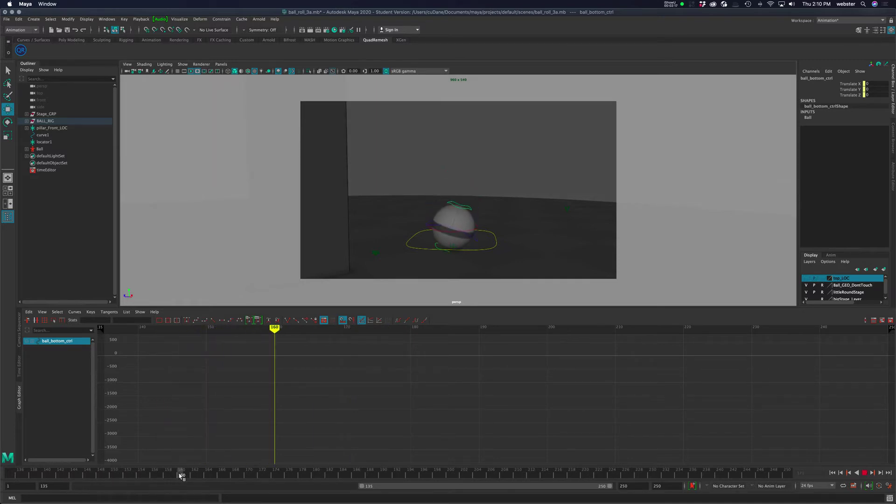
left_click_drag(460, 171, 460, 182)
left_click(439, 227)
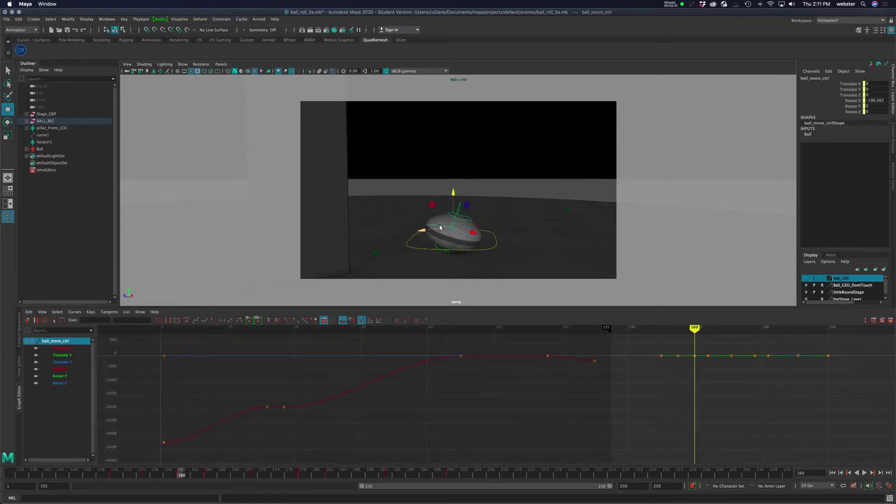
mouse_move(187, 478)
left_mouse_down()
mouse_move(243, 477)
mouse_move(180, 475)
left_mouse_up()
key("z")
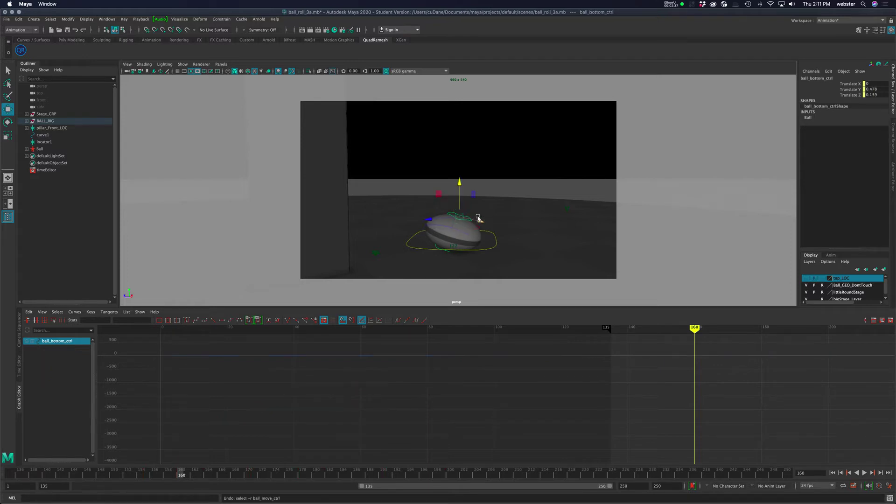
Set the Move tool's axis orientation to Object
double_click(7, 110)
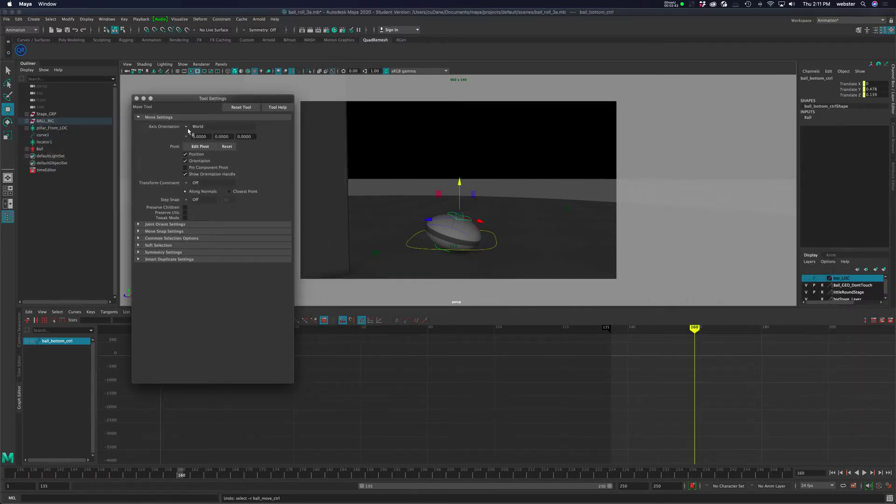
left_click(189, 130)
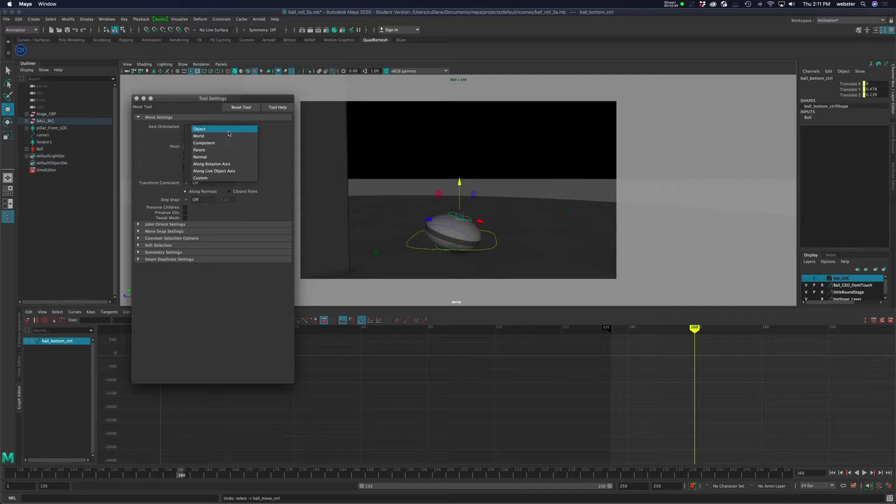
left_click(228, 134)
Try moving ball_bottom_ctrl along its tilted object axes at frame 160, and undo the moves
mouse_move(451, 250)
left_mouse_down()
mouse_move(448, 244)
mouse_move(440, 254)
left_mouse_up()
key("z")
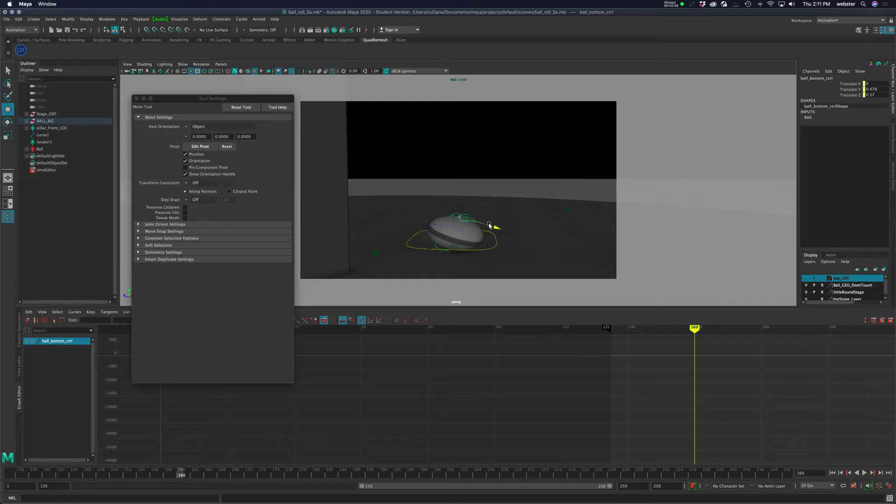
left_click_drag(495, 226, 520, 233)
key("z")
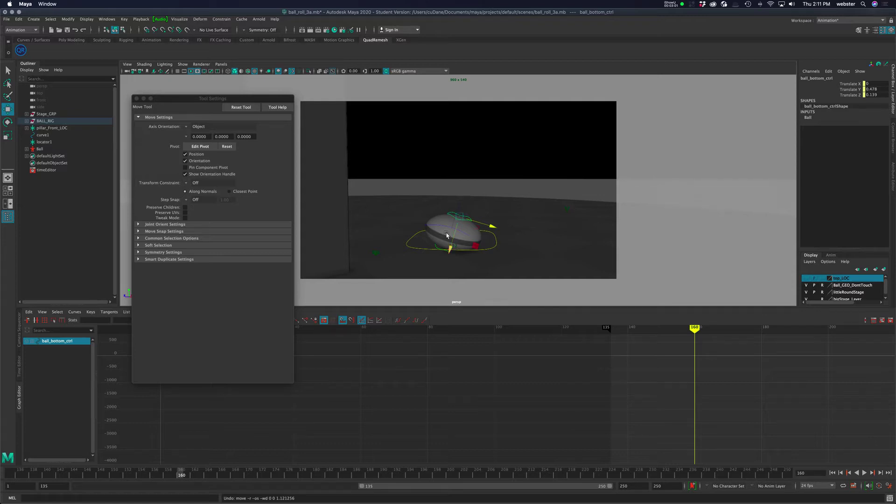
Close the Move tool settings and bring the timeline to the ball's landing at frame 178
left_click(336, 475)
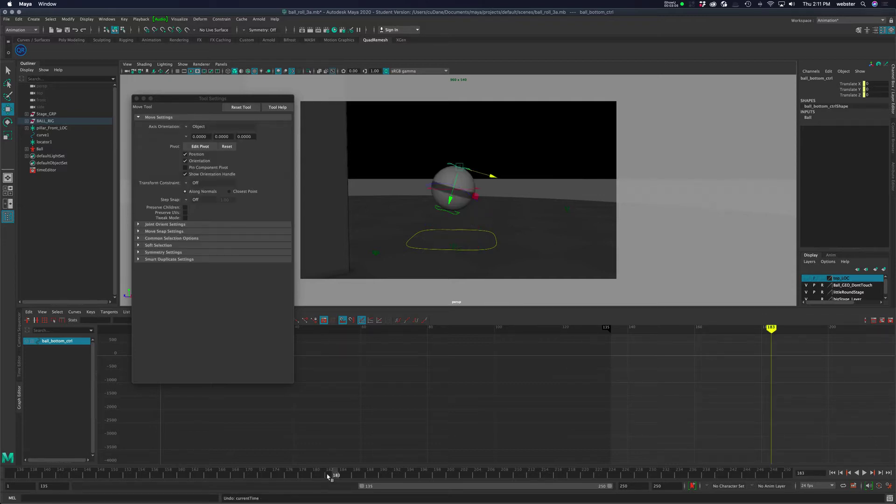
left_click(323, 475)
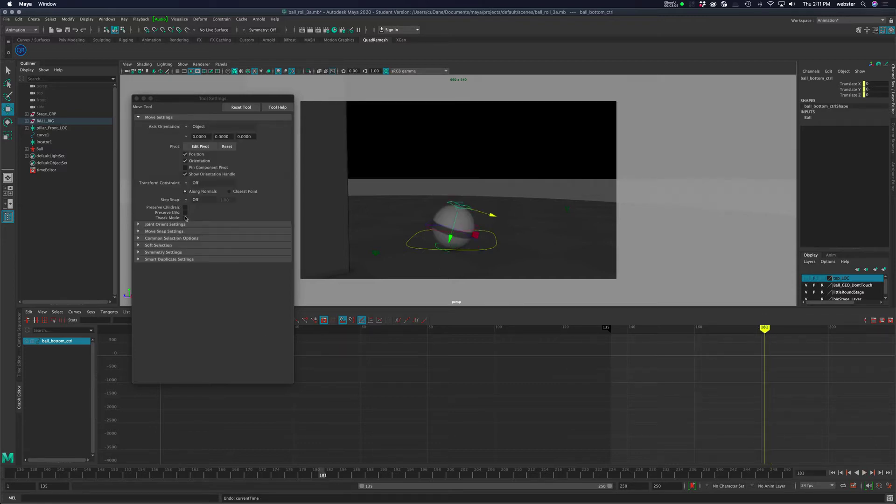
left_click(136, 99)
left_click_drag(340, 476, 300, 473)
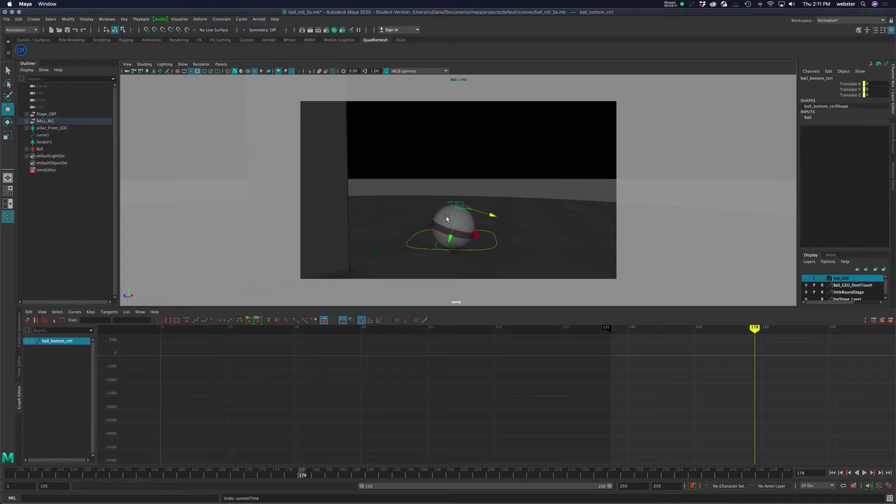
Select ball_move_ctrl in a close view of the ball and check its motion around frame 178
left_click_drag(451, 216, 496, 227, "alt")
left_click(481, 221)
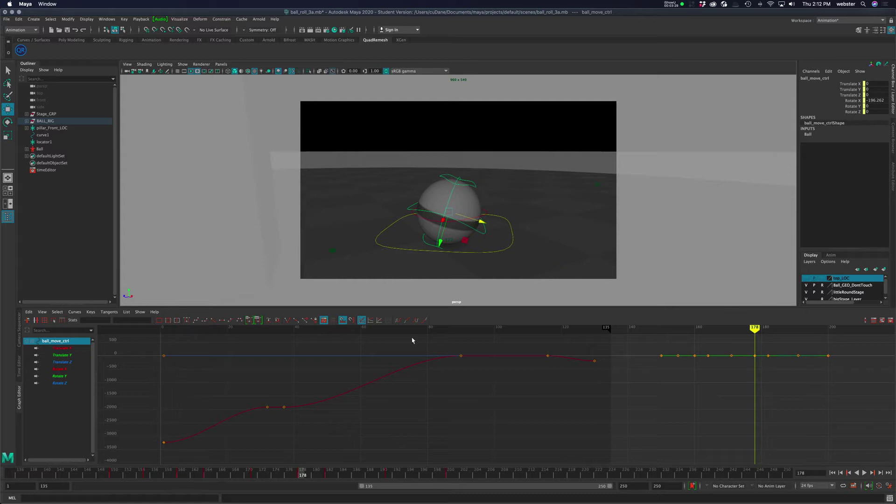
key("alt+v")
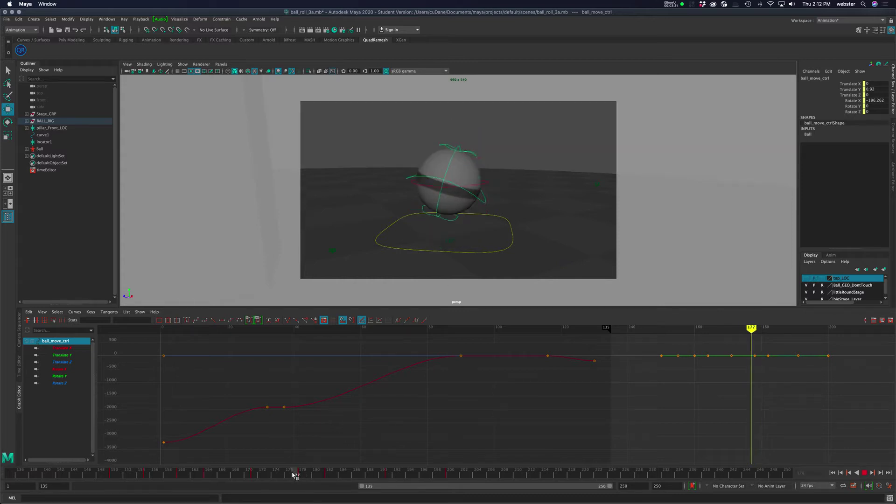
key("alt+v")
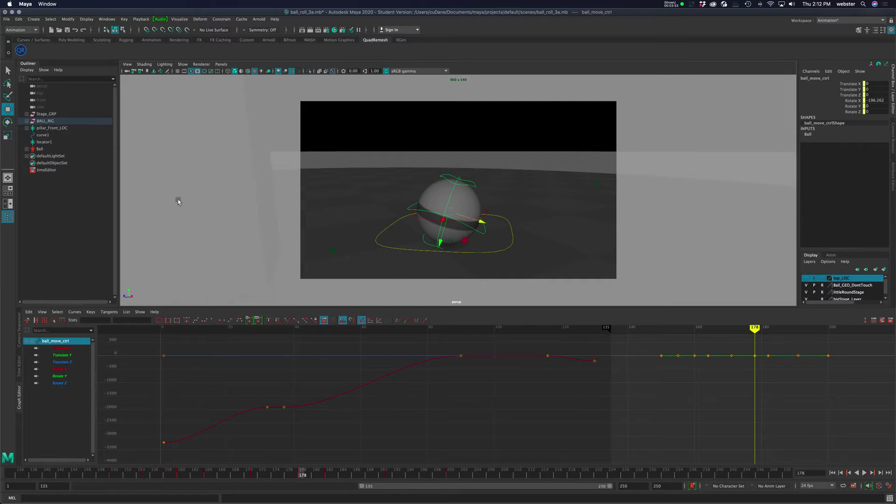
Rotate ball_deform_rotate_ctrl to Rotate X 14.488 at frame 178 so the ball's deformation controls stand upright over the floor
left_click(7, 122)
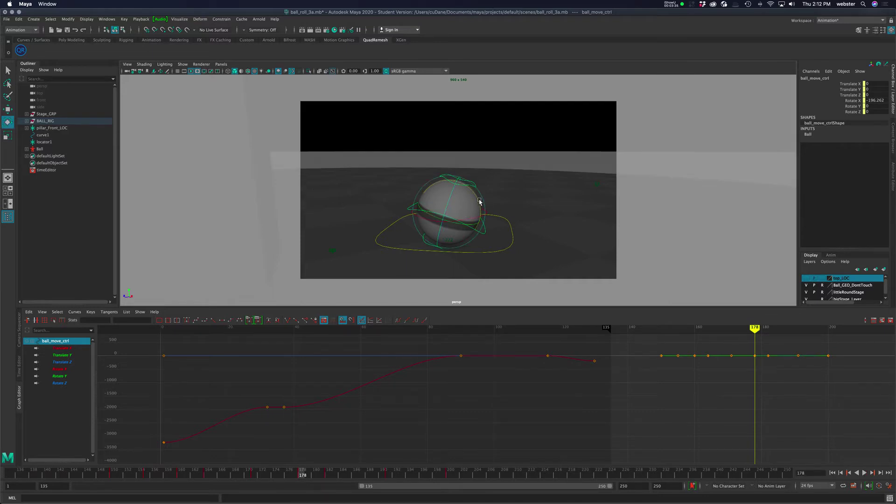
left_click_drag(478, 201, 443, 194, "alt")
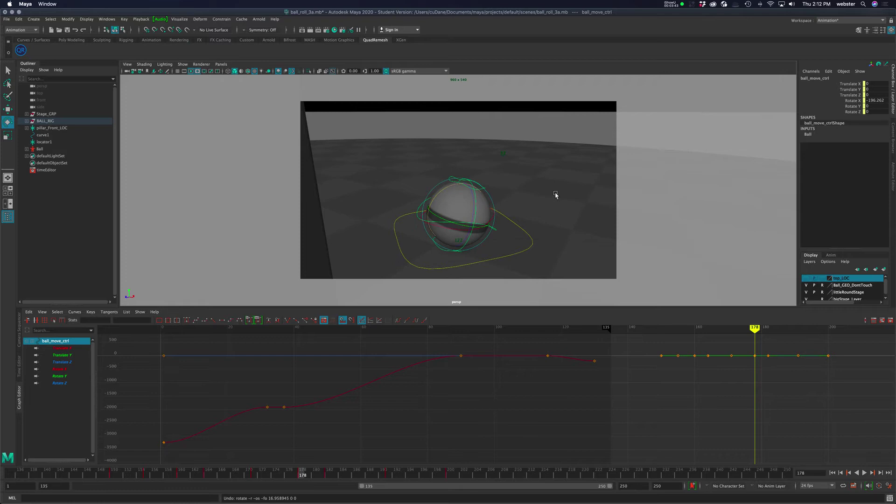
left_click(582, 174)
left_click_drag(495, 208, 509, 223, "alt")
left_click(492, 210)
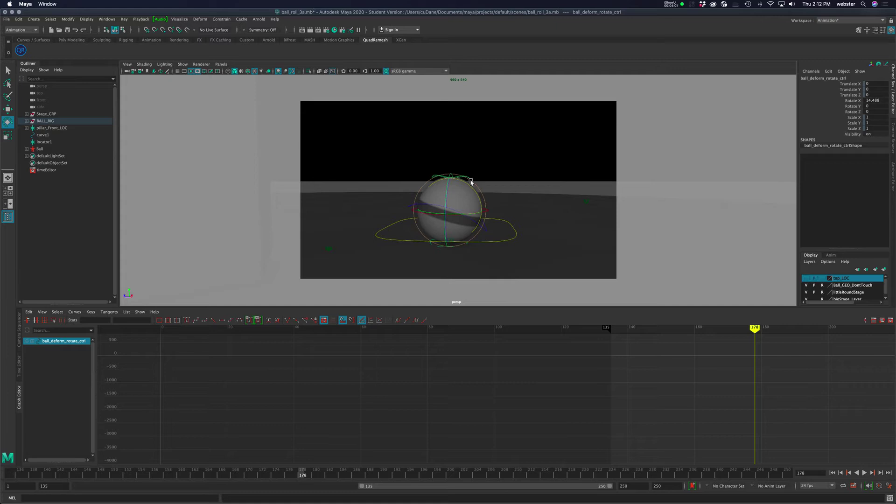
left_click_drag(472, 181, 507, 230, "alt")
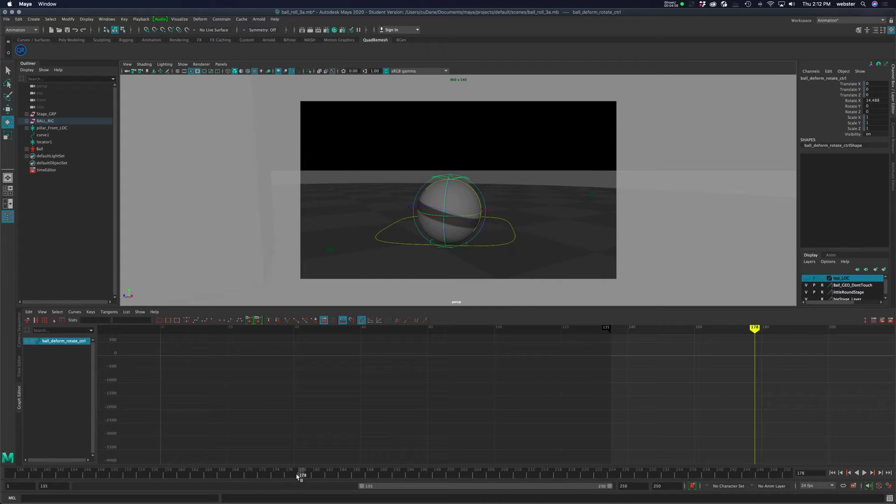
Key the Rotate X, Y and Z channels of ball_deform_rotate_ctrl at frame 178
mouse_move(300, 473)
left_mouse_down()
mouse_move(274, 474)
mouse_move(301, 473)
left_mouse_up()
left_click(545, 186)
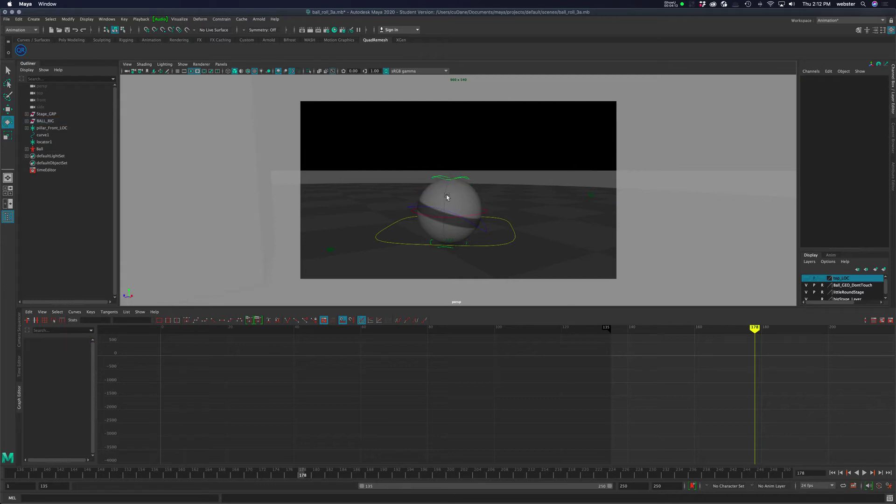
left_click(447, 195)
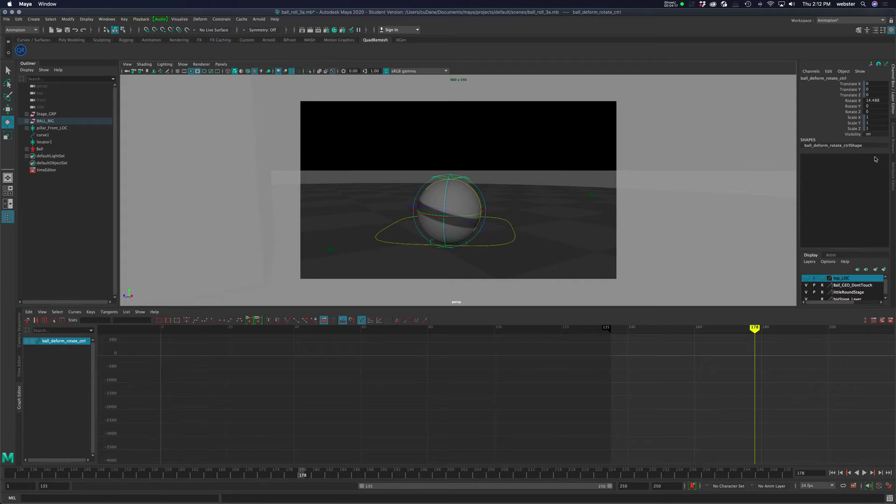
left_click_drag(853, 101, 854, 112)
right_click(849, 121)
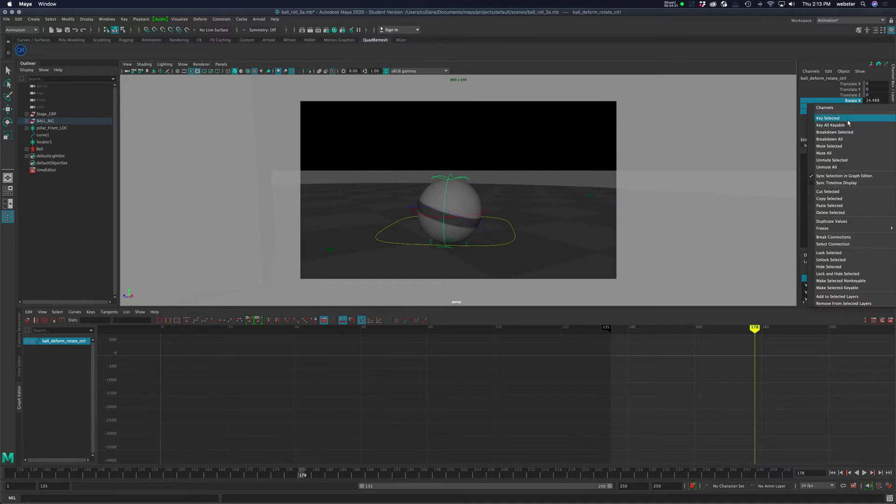
left_click(848, 119)
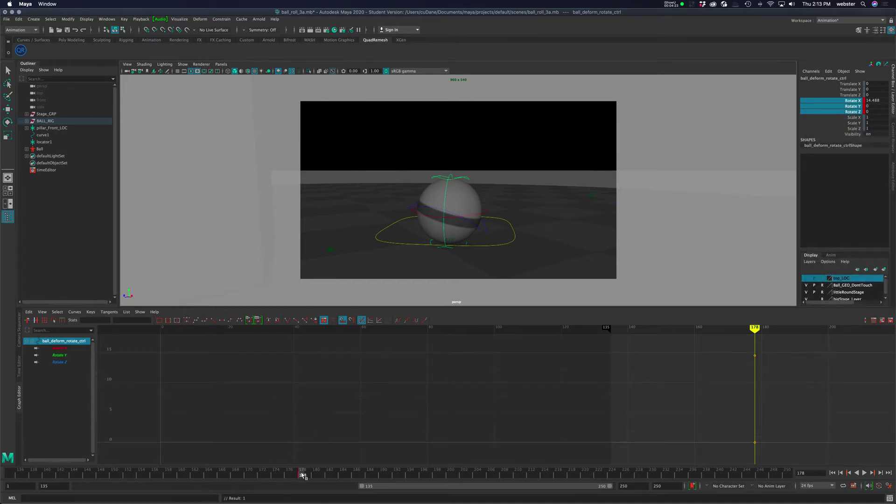
Check the ball's ground contact up to frame 182, and key Translate X, Y and Z of ball_bottom_ctrl and ball_top_ctrl at frame 177
left_click_drag(300, 473, 321, 474)
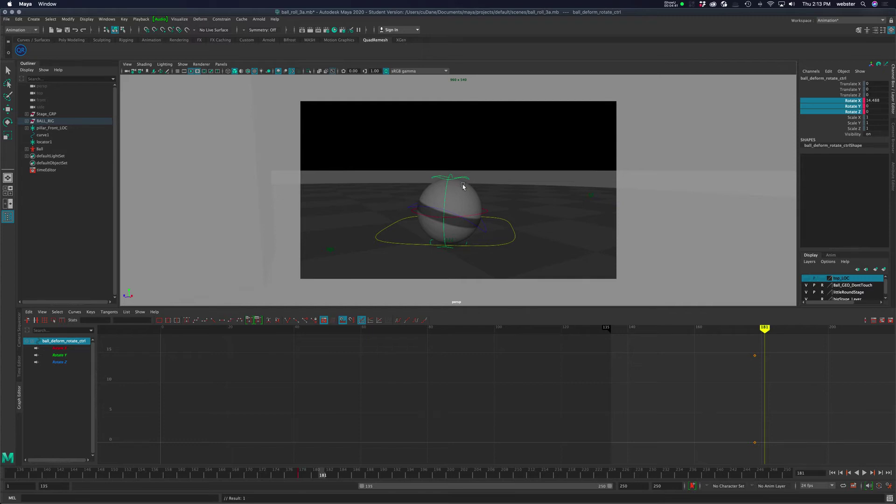
scroll(350, 397, "down", 1)
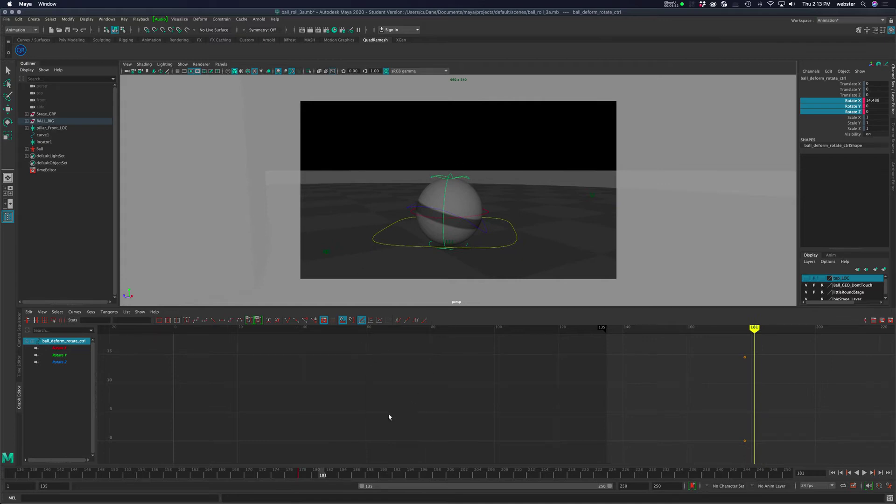
mouse_move(320, 475)
left_mouse_down()
mouse_move(290, 474)
mouse_move(339, 475)
mouse_move(330, 476)
left_mouse_up()
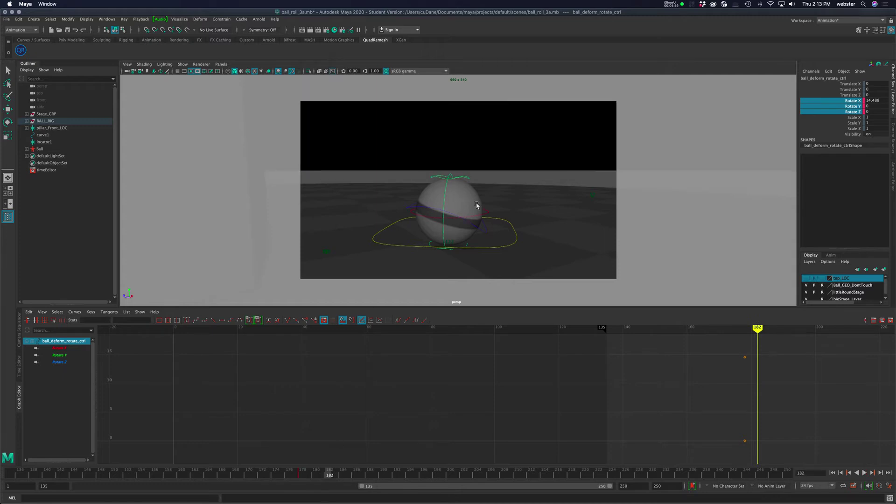
left_click(469, 188)
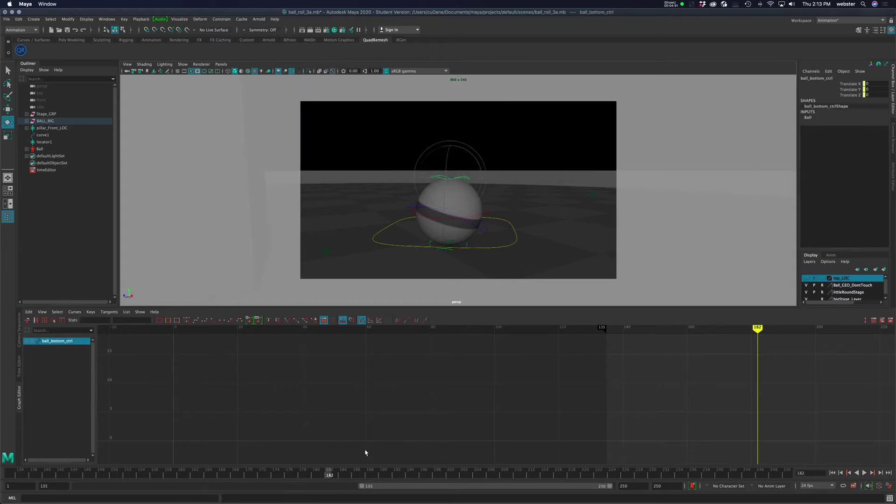
left_click_drag(326, 473, 301, 476)
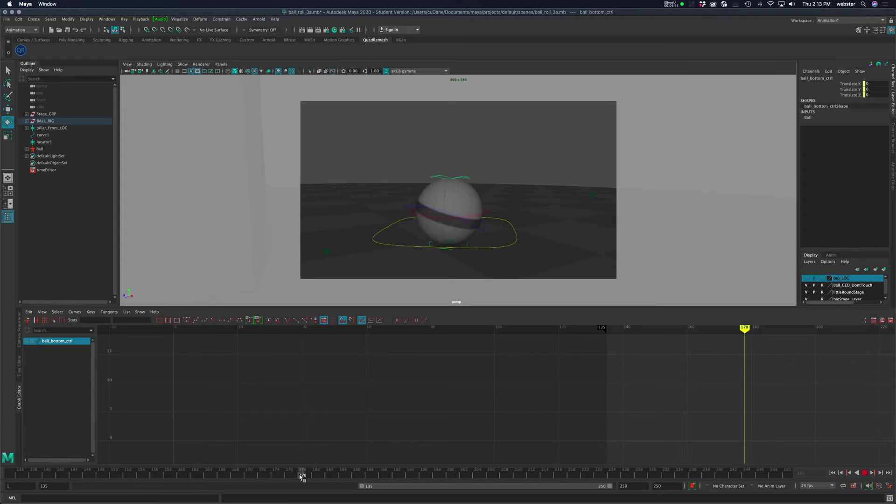
left_click(7, 110)
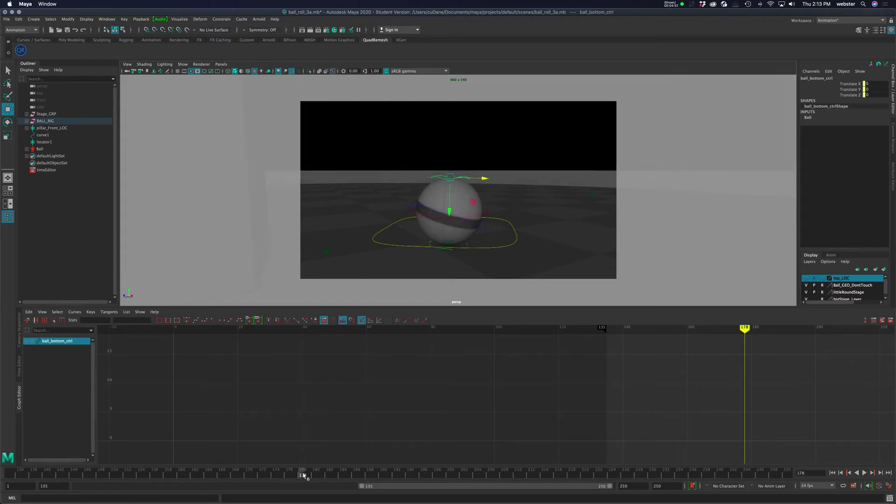
key("alt+v")
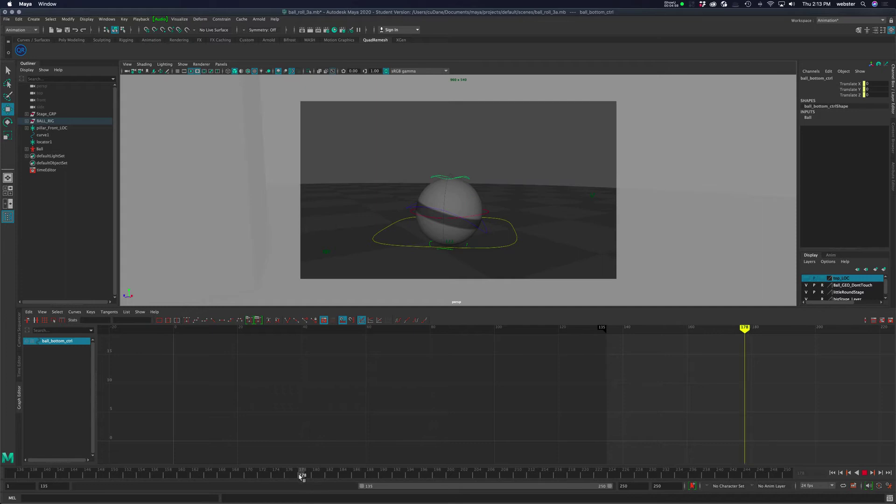
left_click(296, 475)
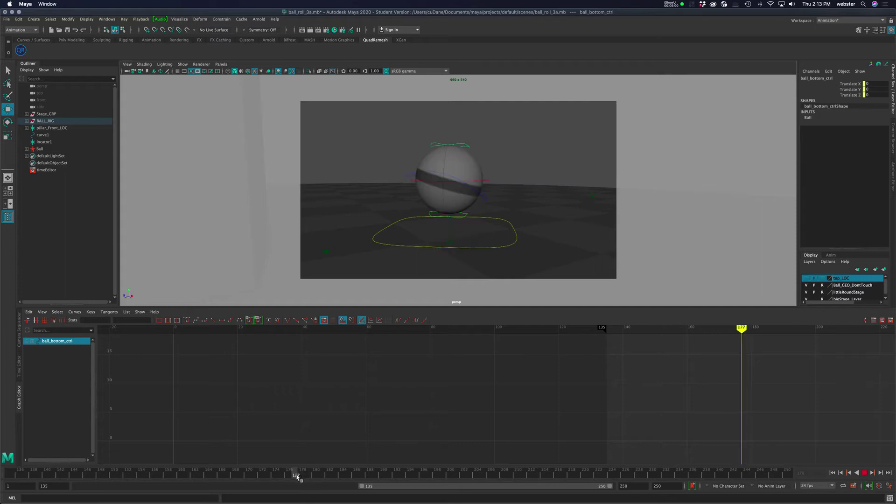
left_click(465, 213, "shift")
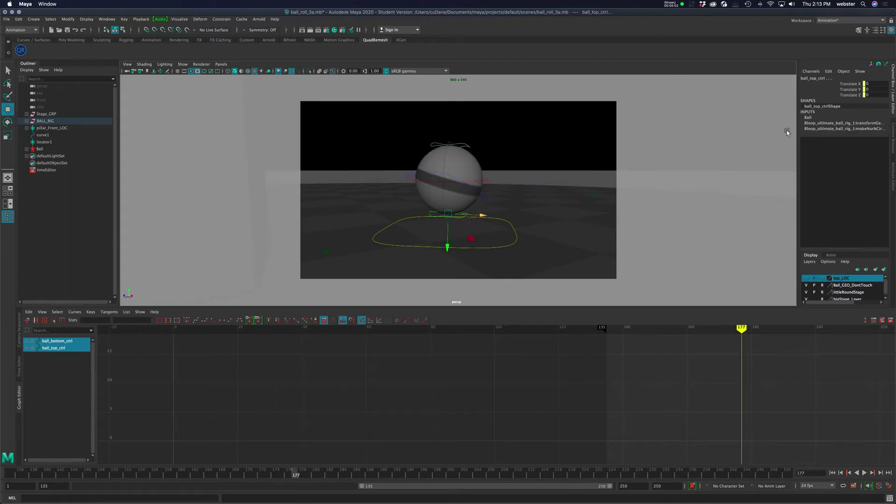
left_click_drag(849, 86, 849, 94)
right_click(849, 88)
left_click(840, 177)
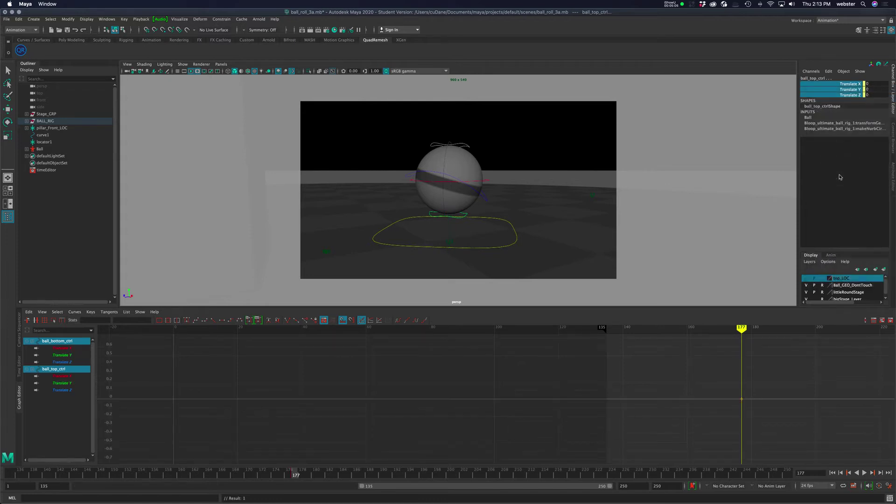
At frame 179, squash the ball by moving ball_bottom_ctrl to Translate Y 0.605, and key its Translate channels
left_click_drag(296, 474, 310, 474)
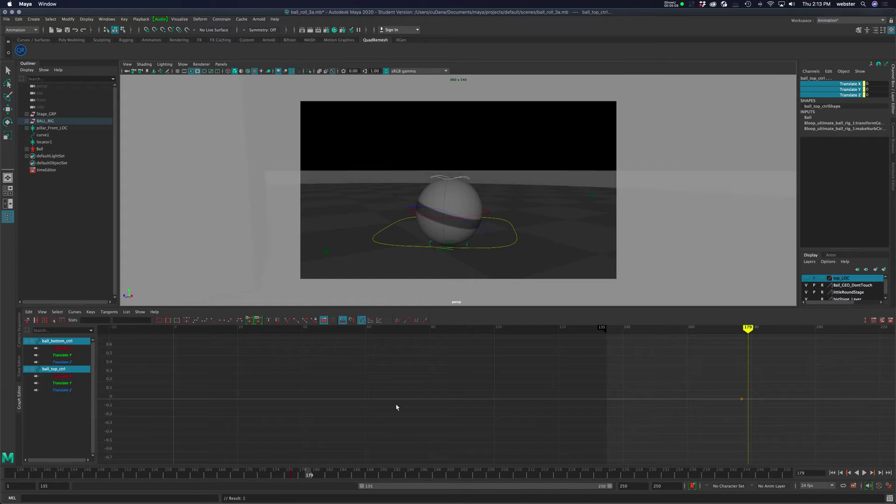
left_click(463, 178)
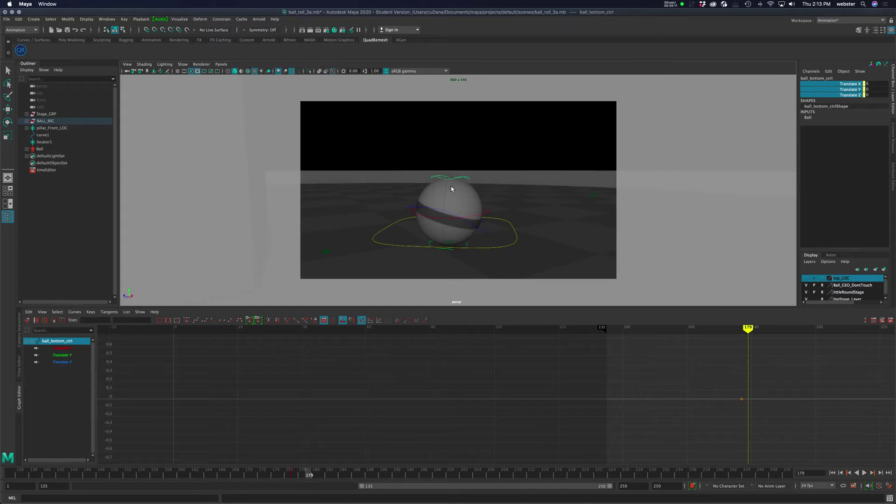
key("w")
left_click_drag(451, 213, 449, 232)
right_click(846, 96)
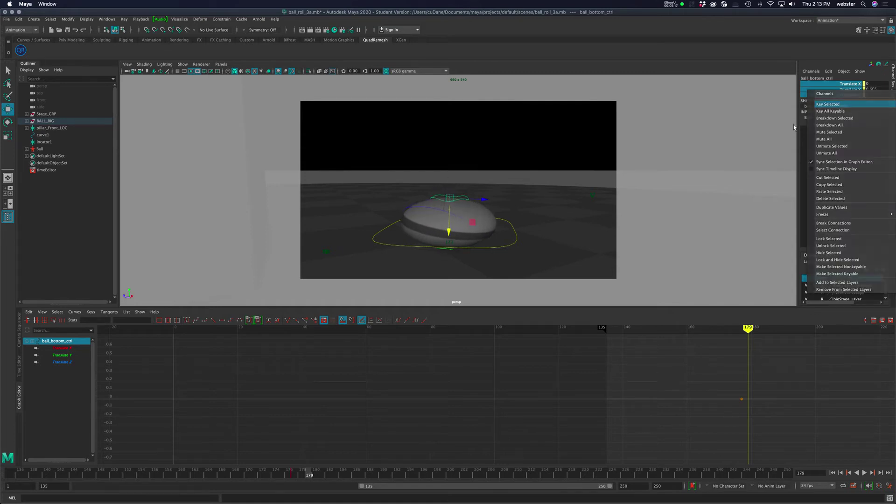
left_click(836, 93)
At frame 181, deepen the squash by moving ball_bottom_ctrl to Translate Y 0.734, and key its Translate channels
left_click_drag(311, 475, 336, 476)
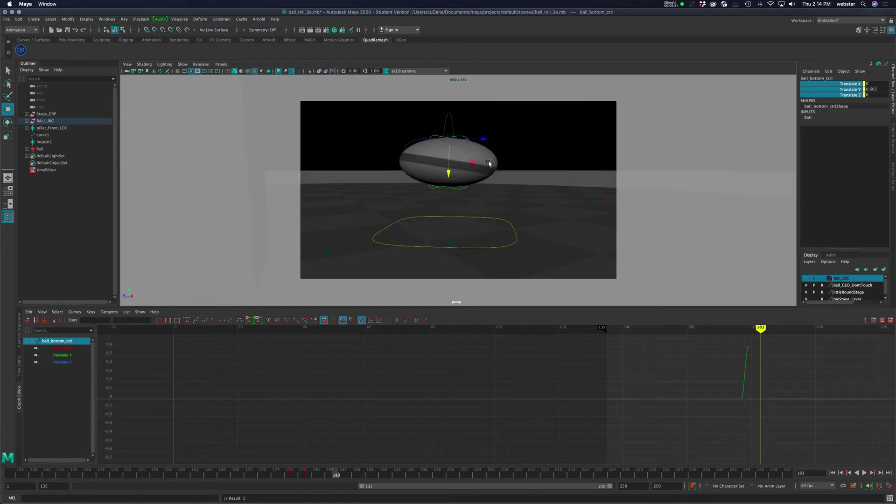
left_click(408, 142)
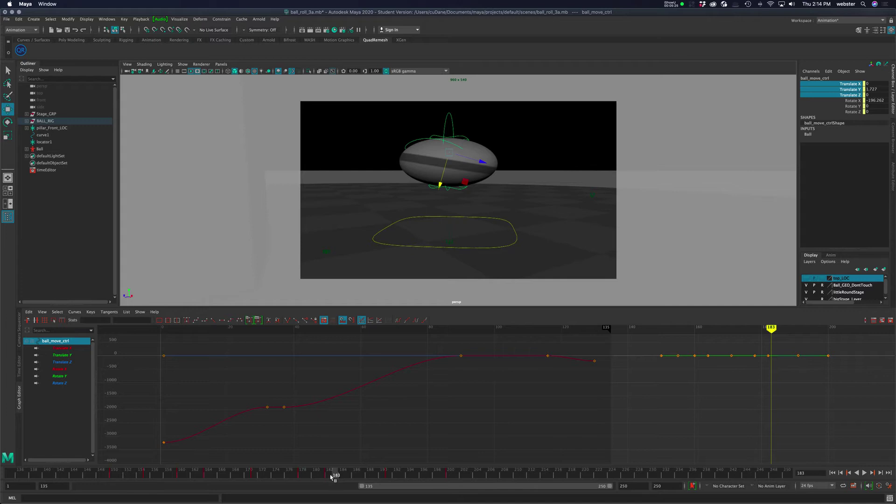
left_click_drag(333, 476, 323, 476)
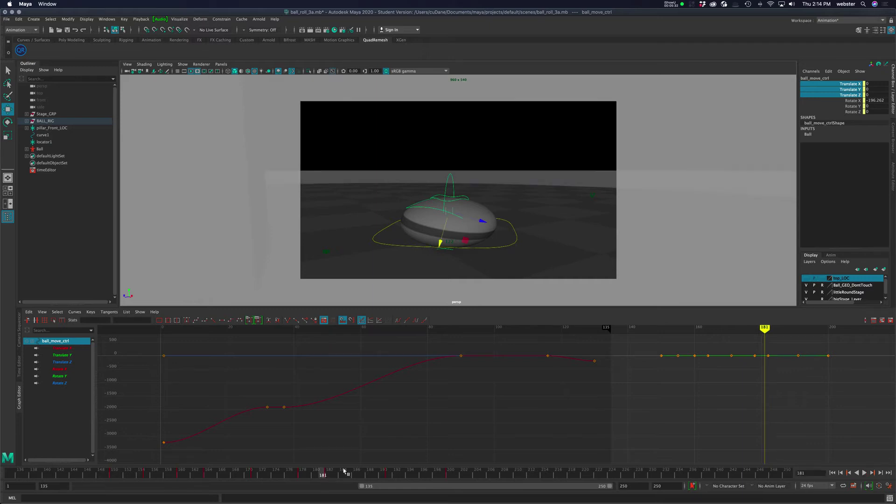
left_click(468, 200)
left_click_drag(450, 230, 449, 237)
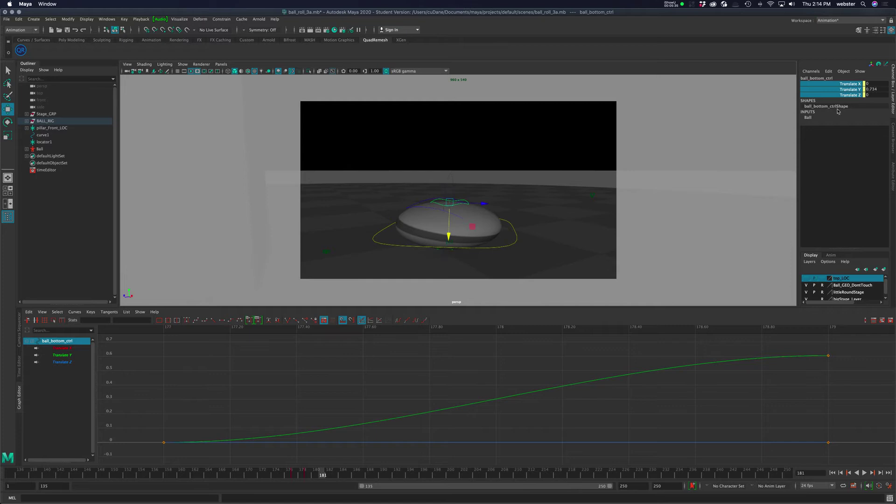
right_click(852, 88)
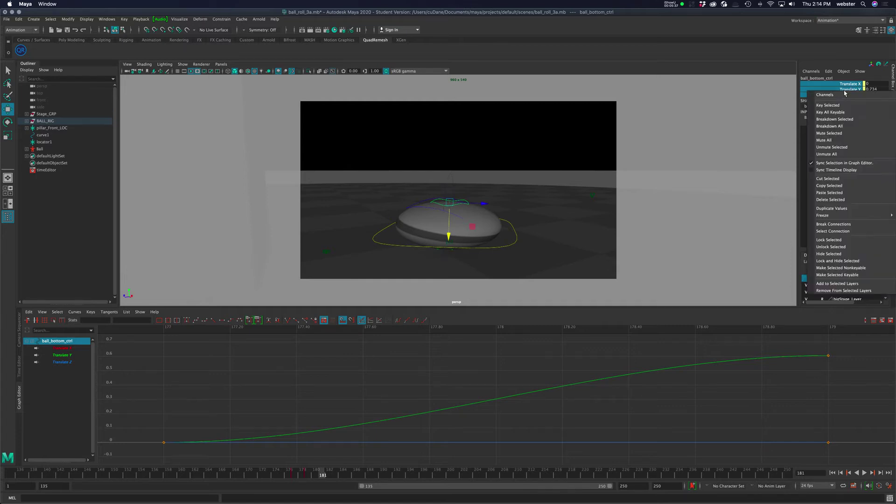
left_click(853, 104)
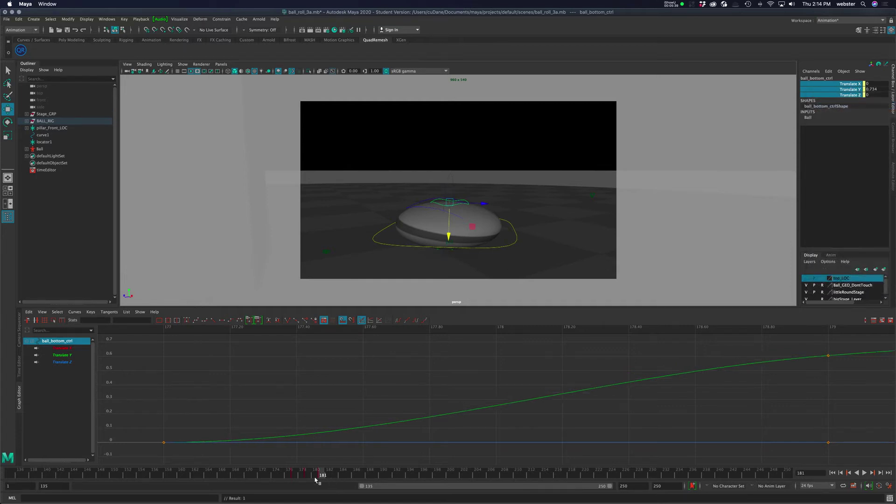
At frame 183, stretch the ball by moving ball_bottom_ctrl to Translate Y -0.444, and key the Translate channels of ball_top_ctrl and ball_bottom_ctrl
mouse_move(320, 476)
left_mouse_down()
mouse_move(286, 474)
mouse_move(337, 475)
left_mouse_up()
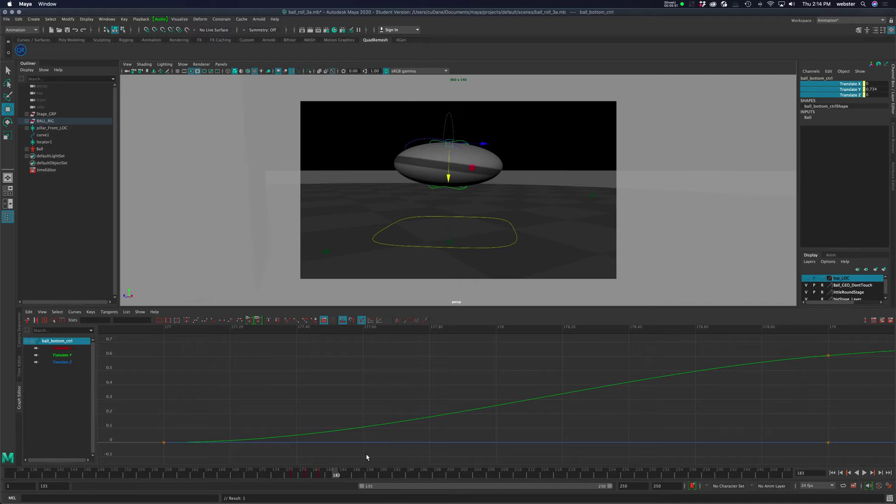
left_click_drag(448, 170, 450, 137)
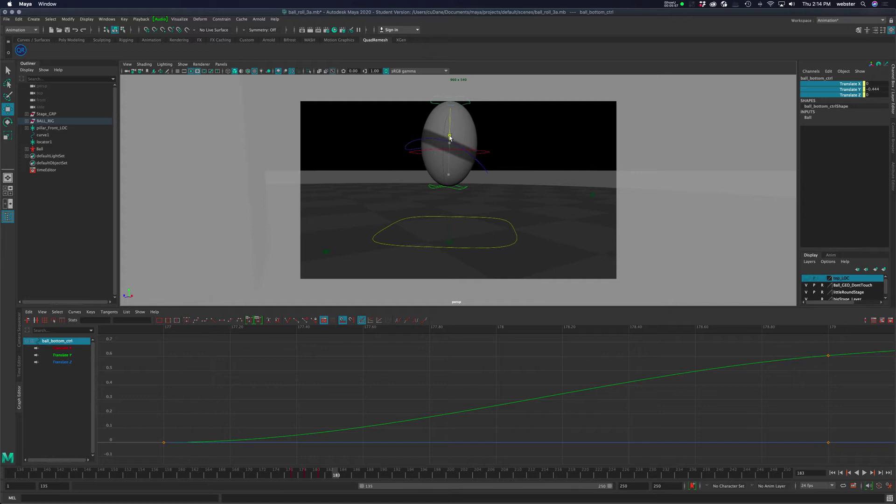
left_click(455, 188)
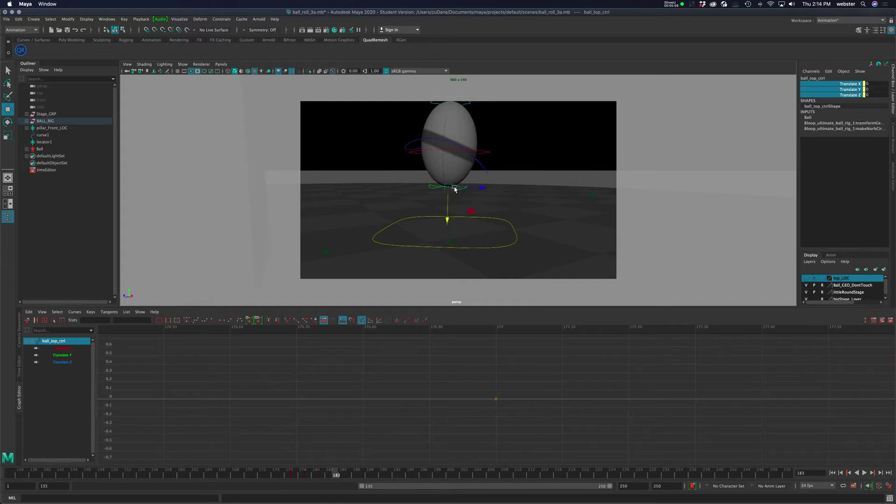
left_click_drag(447, 223, 448, 229)
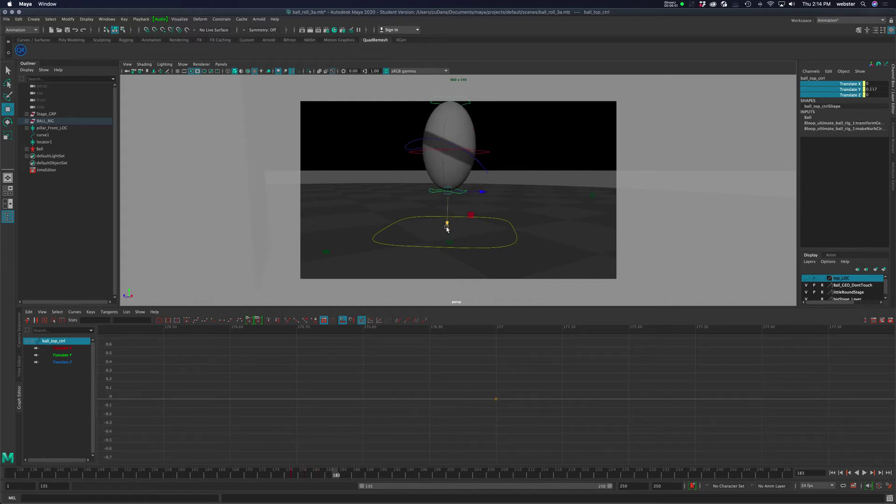
right_click(848, 90)
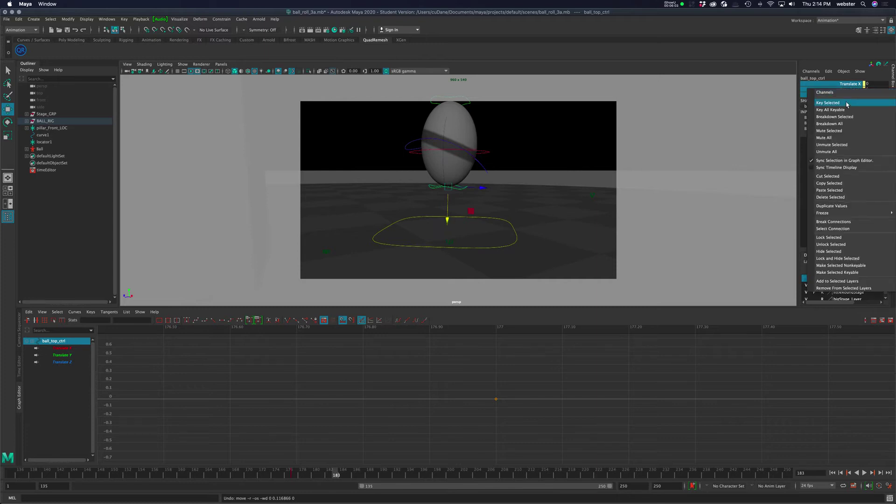
left_click(848, 103)
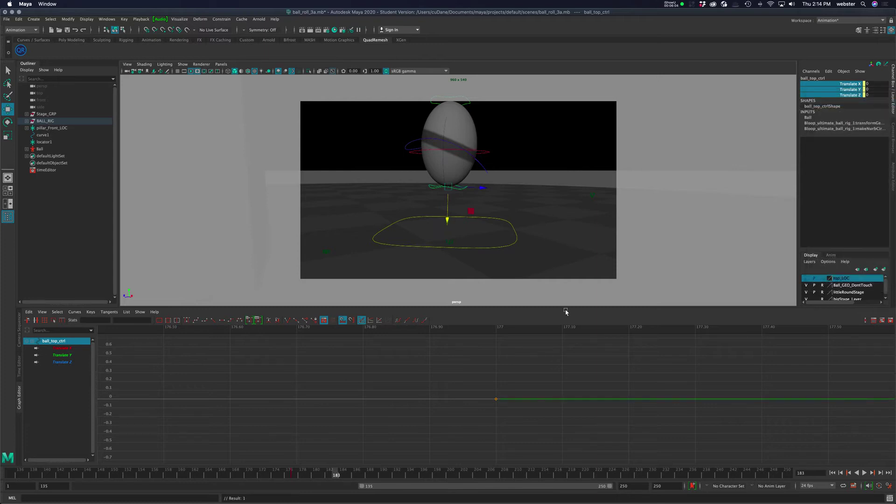
left_click(462, 98)
right_click(847, 89)
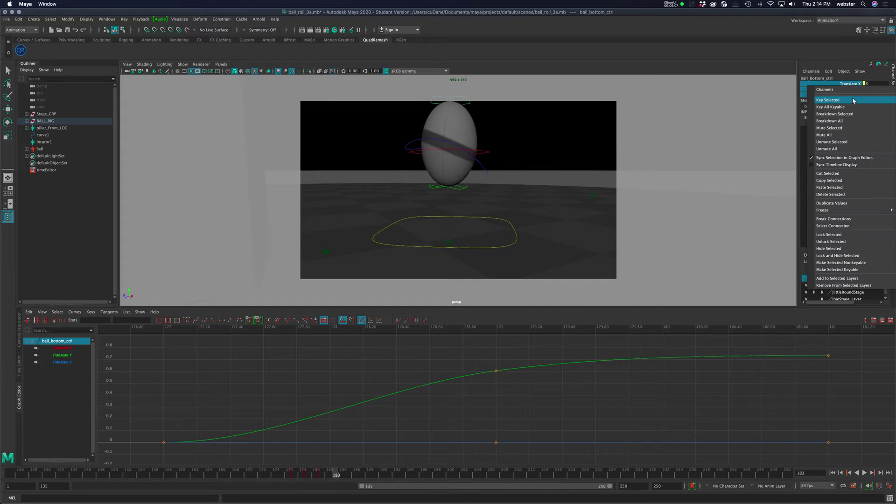
left_click(847, 101)
mouse_move(339, 475)
left_mouse_down()
mouse_move(277, 475)
mouse_move(346, 474)
mouse_move(285, 475)
mouse_move(344, 475)
mouse_move(305, 477)
mouse_move(337, 477)
left_mouse_up()
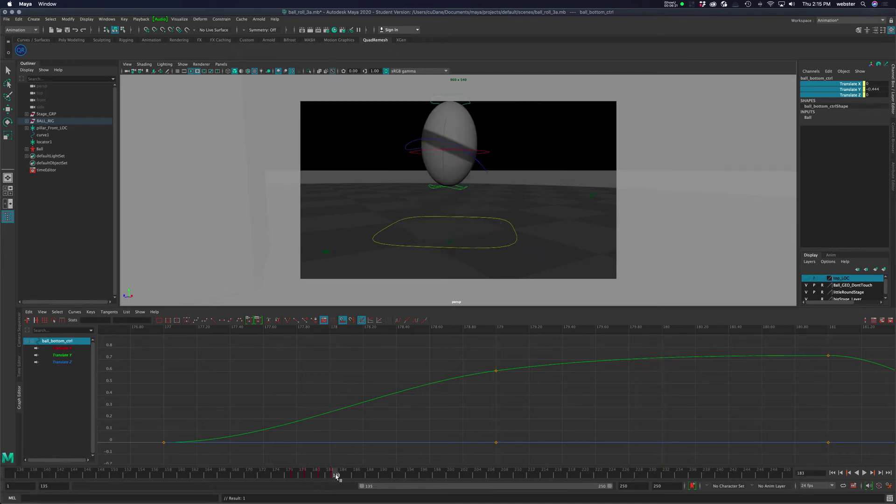
Move ball_bottom_ctrl's Translate Y key from frame 181 to frame 182, raise its value to 0.78, and play back the result
left_click(65, 355)
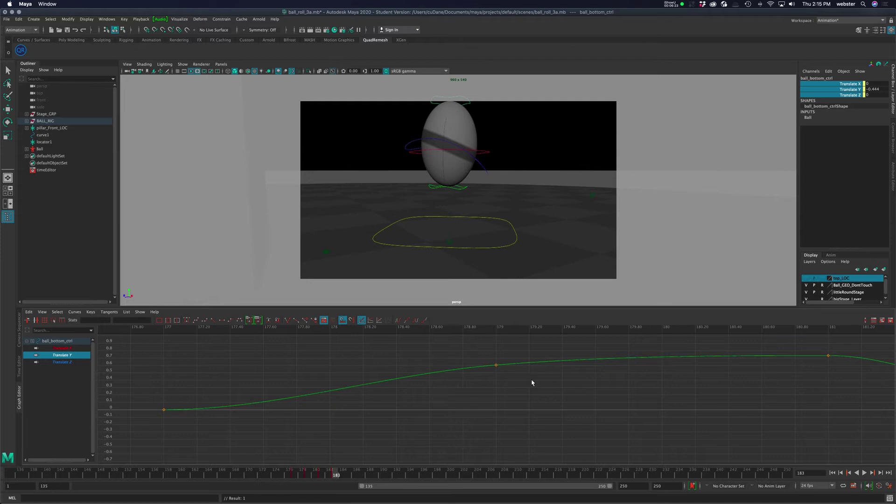
key("f")
scroll(560, 404, "down", 3)
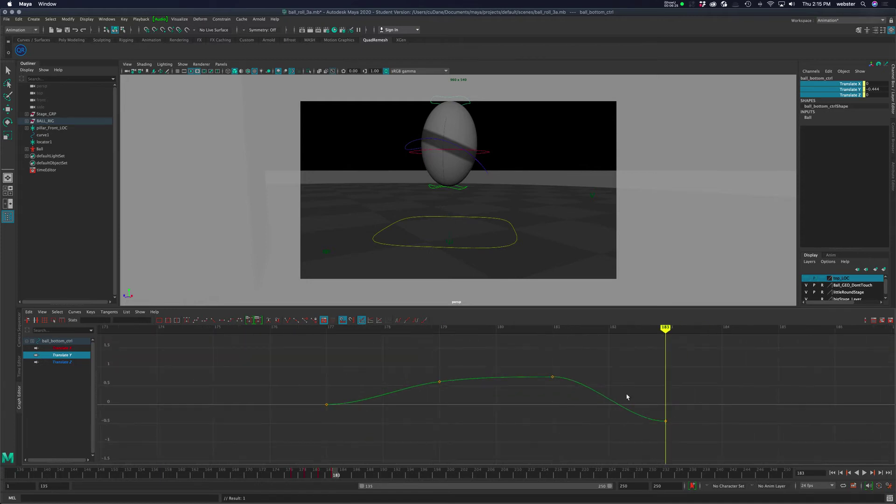
mouse_move(665, 330)
left_mouse_down()
mouse_move(321, 353)
mouse_move(651, 362)
left_mouse_up()
left_click_drag(647, 330, 609, 331)
left_click_drag(595, 402, 594, 401)
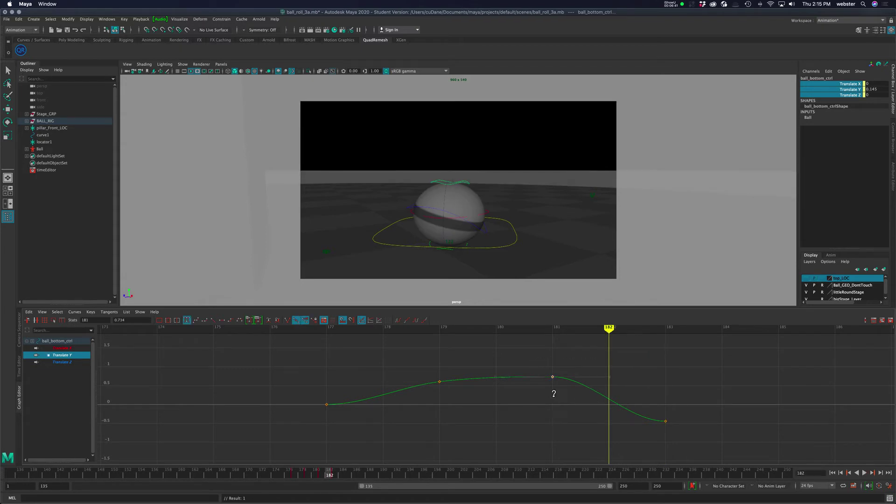
middle_click_drag(554, 390, 588, 394, "shift")
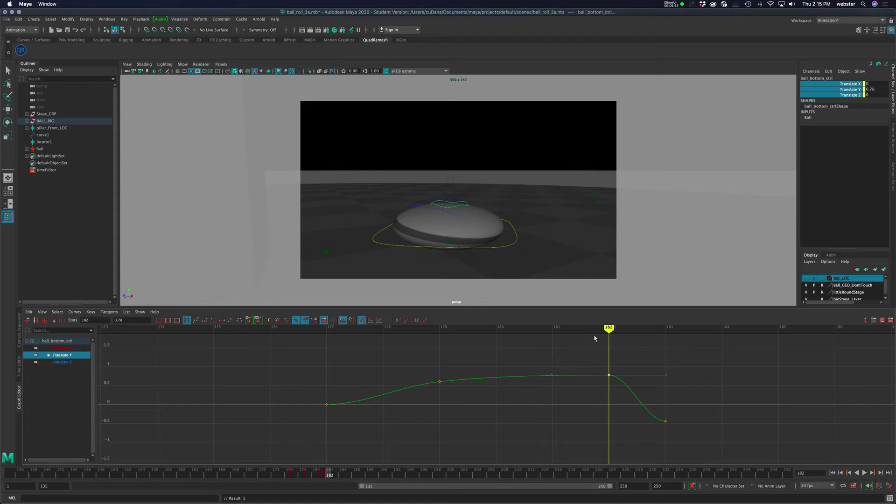
mouse_move(586, 332)
left_mouse_down()
mouse_move(350, 346)
mouse_move(651, 345)
mouse_move(619, 348)
mouse_move(617, 357)
left_mouse_up()
left_click(841, 474)
left_click(865, 473)
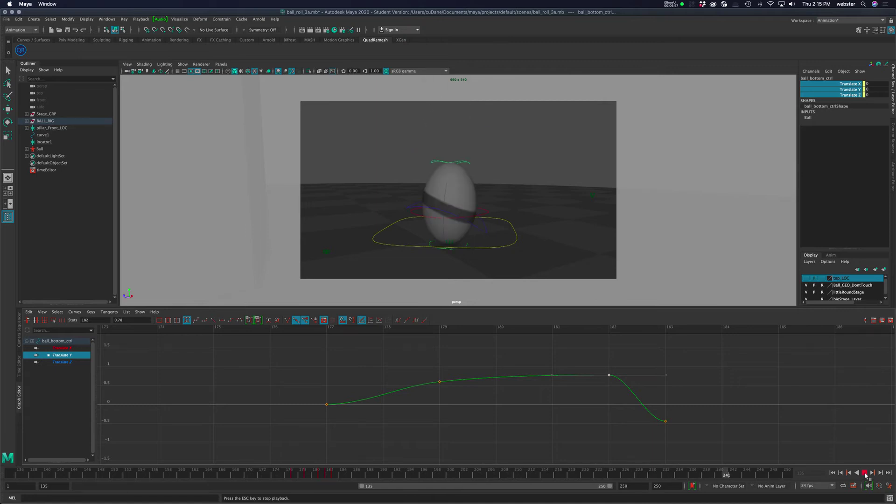
left_click(865, 474)
Try returning ball_bottom_ctrl's Translate X, Y and Z to 0 at frame 185, and play back the animation from a wider view
left_click_drag(329, 475, 349, 477)
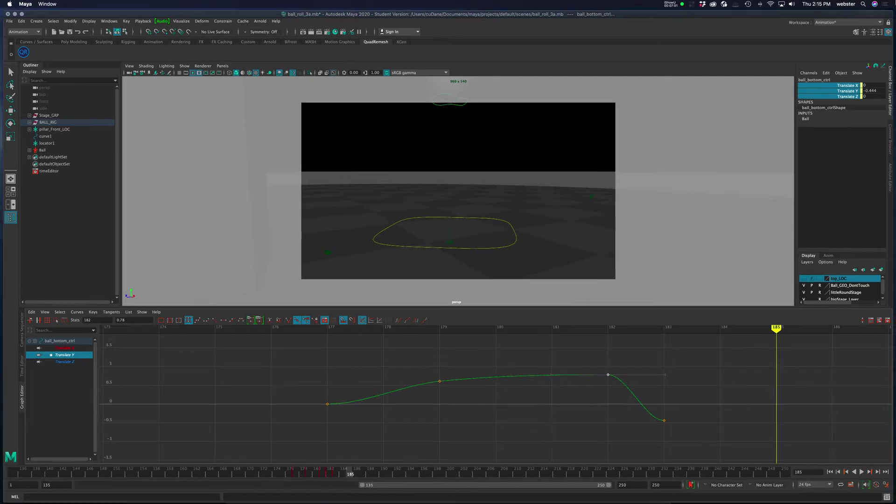
key("ctrl+Up")
left_click(760, 206)
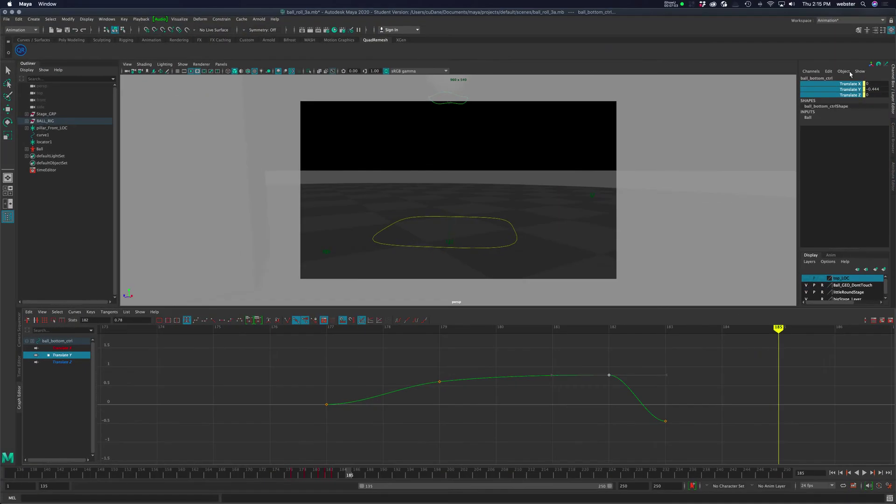
left_click_drag(872, 83, 871, 95)
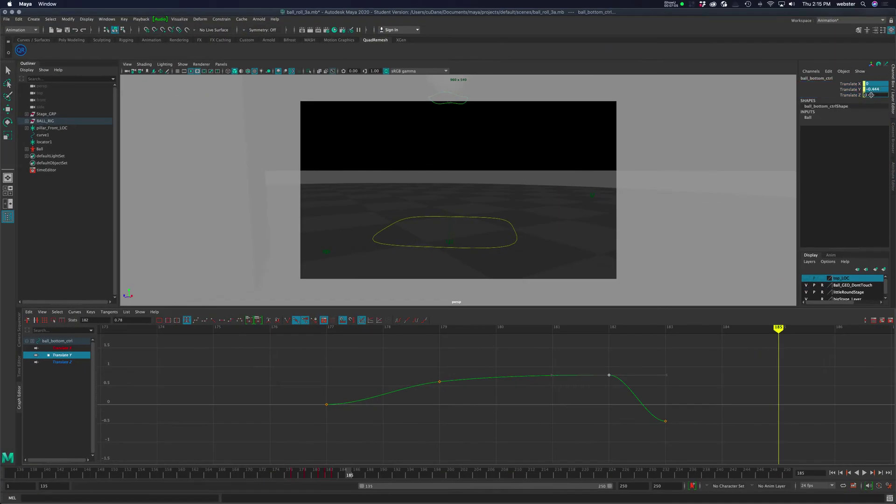
left_click_drag(419, 199, 500, 208, "alt")
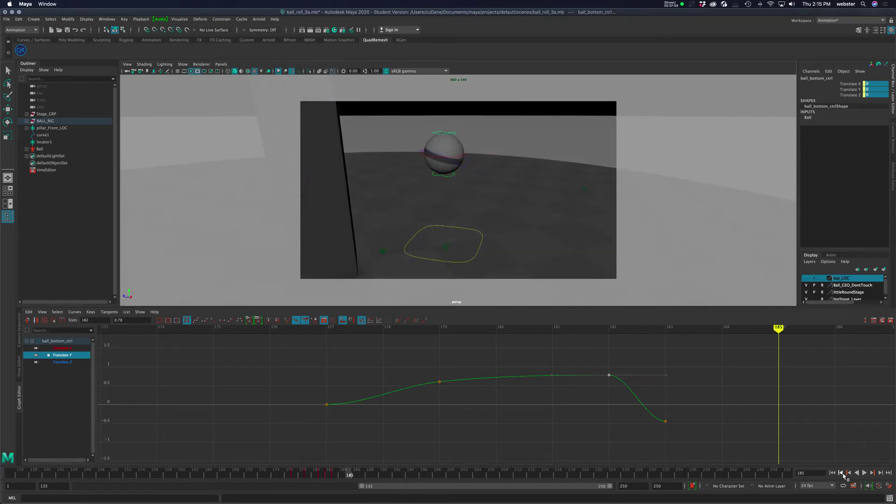
left_click(832, 473)
left_click(864, 473)
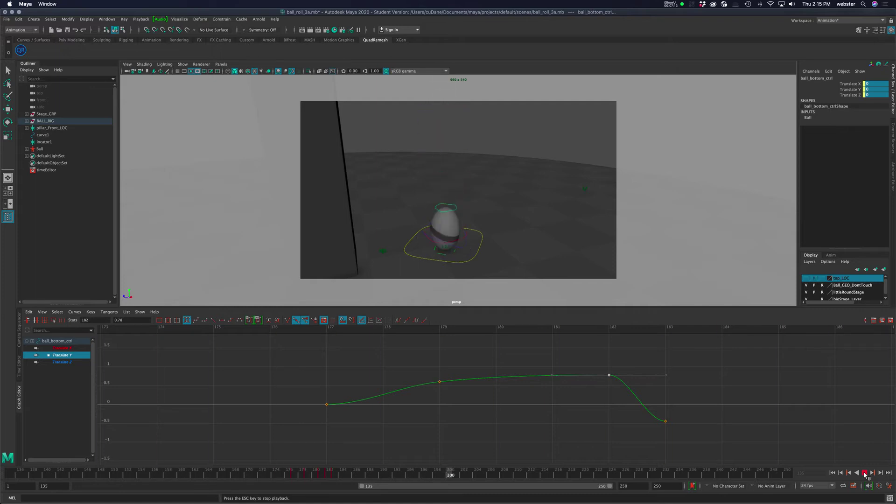
left_click(865, 473)
At frame 184, reset Translate X, Y and Z of ball_bottom_ctrl to 0, key them, and play back the hop
left_click(338, 475)
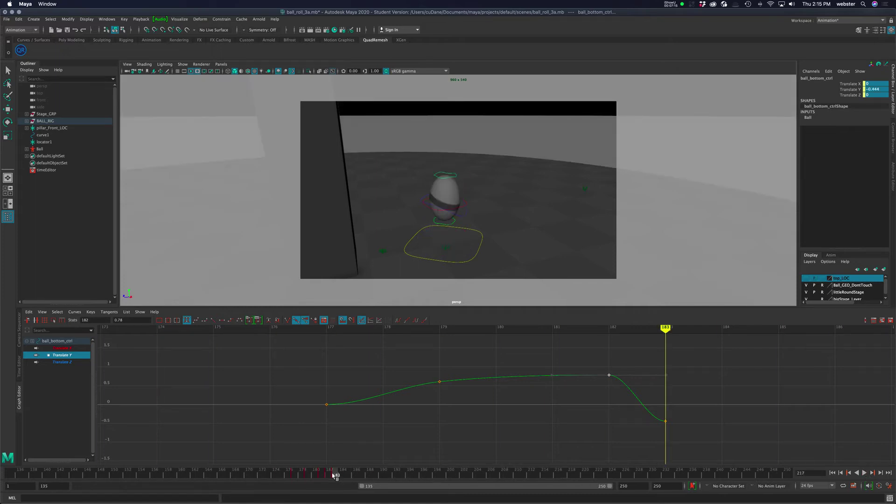
left_click_drag(337, 475, 346, 475)
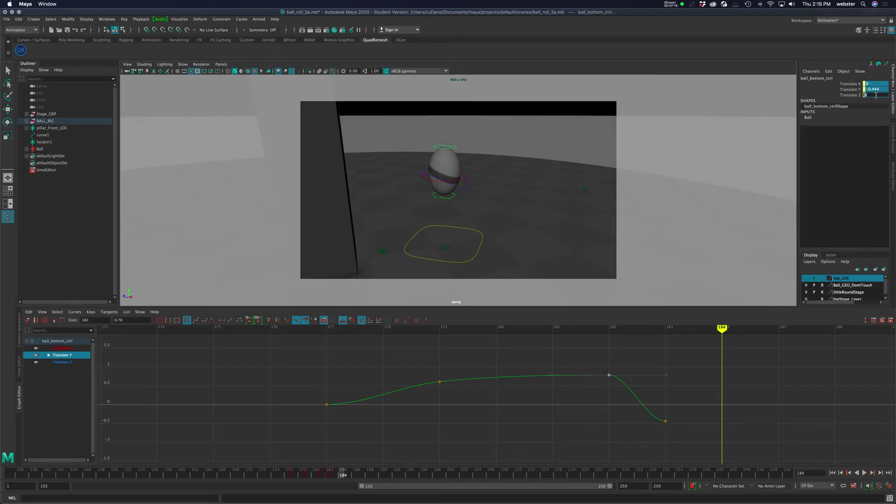
key("Return")
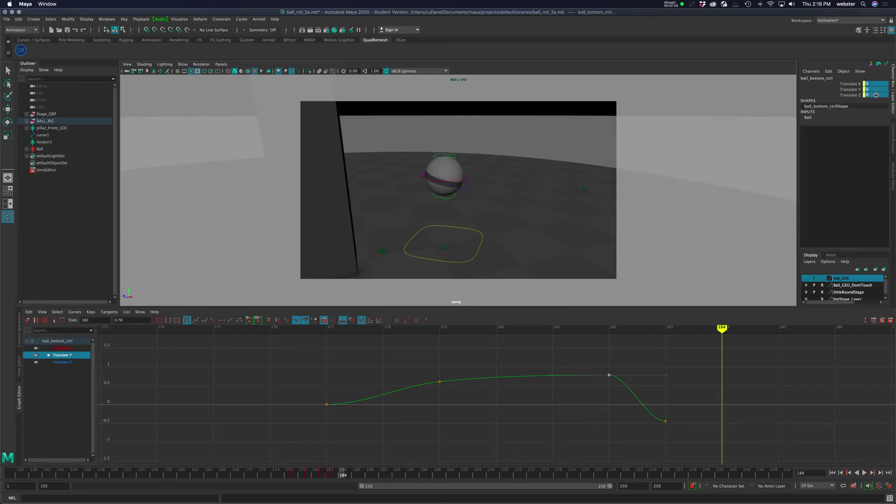
left_click_drag(853, 86, 850, 95)
right_click(851, 96)
left_click(850, 105)
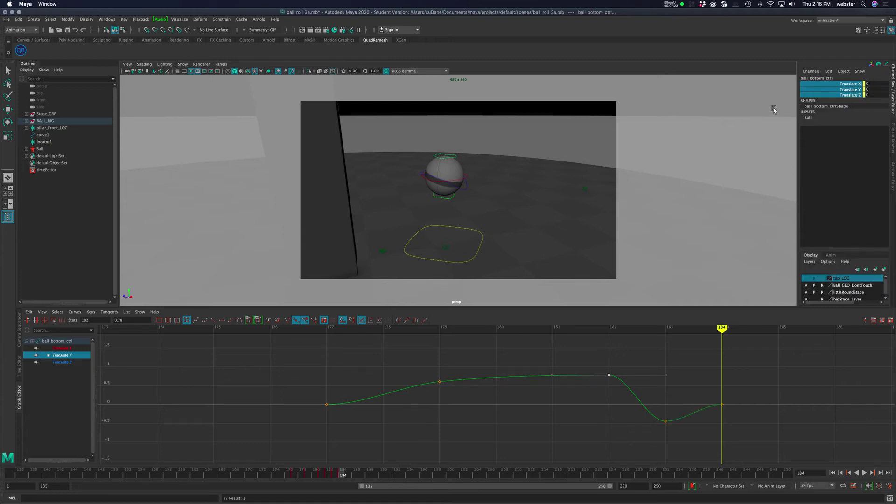
key("alt+v")
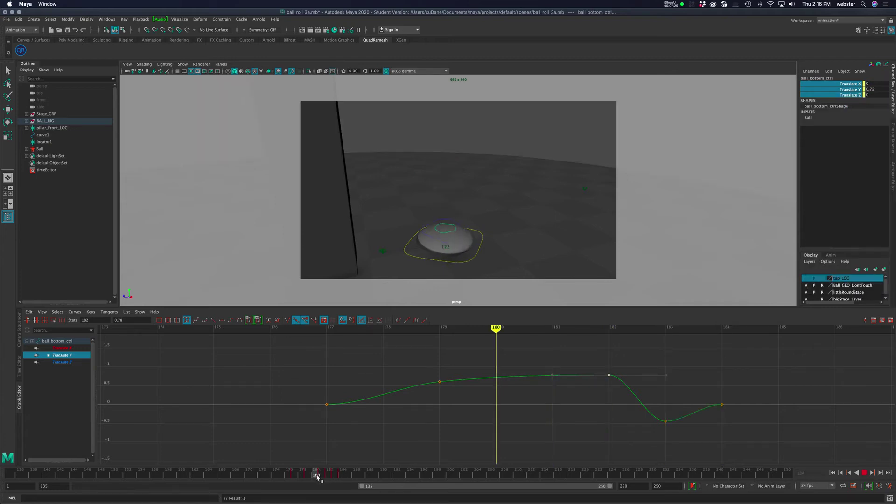
Try stretching the ball at frame 186 by moving ball_bottom_ctrl to Translate Y -0.897, and undo the move
mouse_move(350, 475)
left_mouse_down()
mouse_move(321, 475)
mouse_move(357, 476)
left_mouse_up()
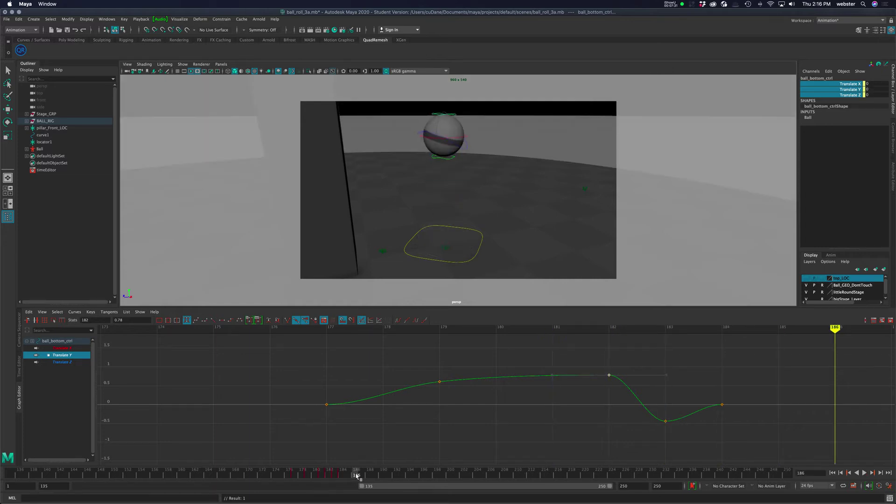
left_click(456, 116)
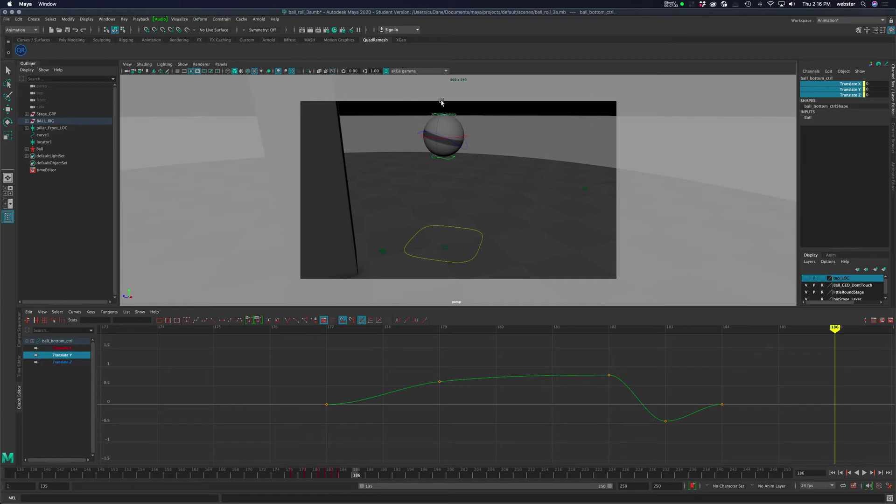
left_click_drag(444, 149, 445, 129)
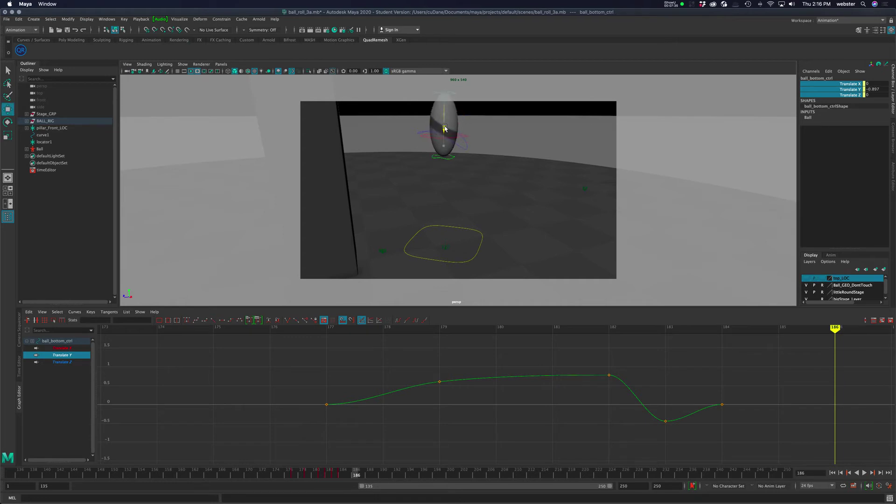
key("z")
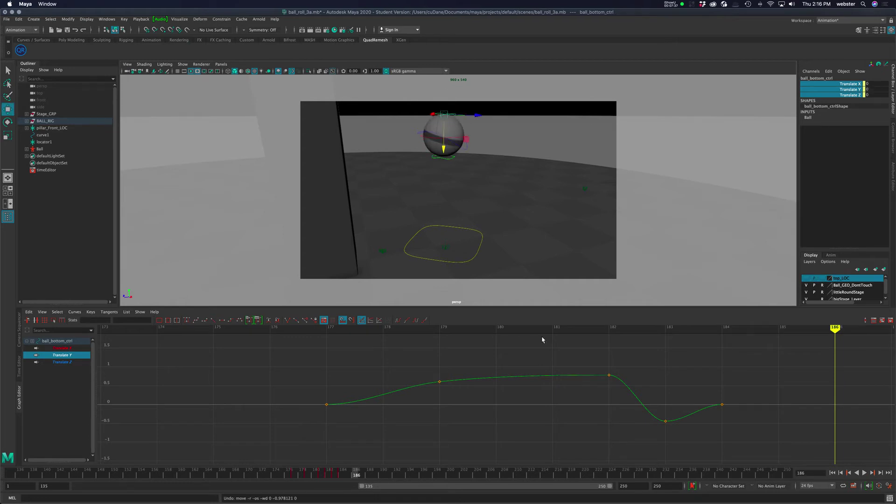
Limit the playback range to frames 163 through 196 and play back the squash and stretch around the ball's jump
key("alt+v")
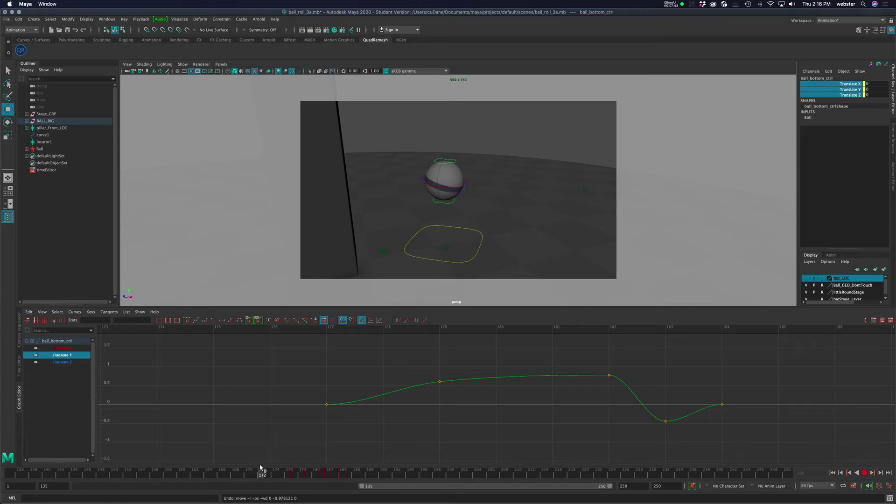
left_click_drag(344, 469, 216, 474)
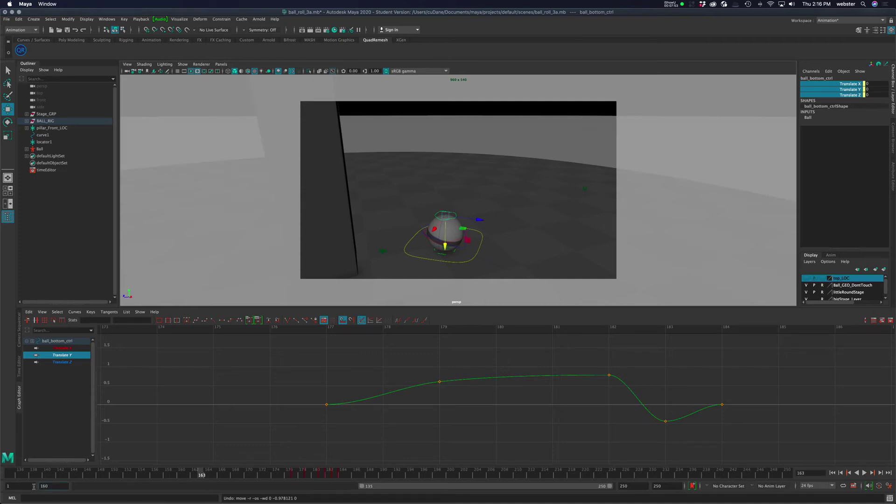
key("Return")
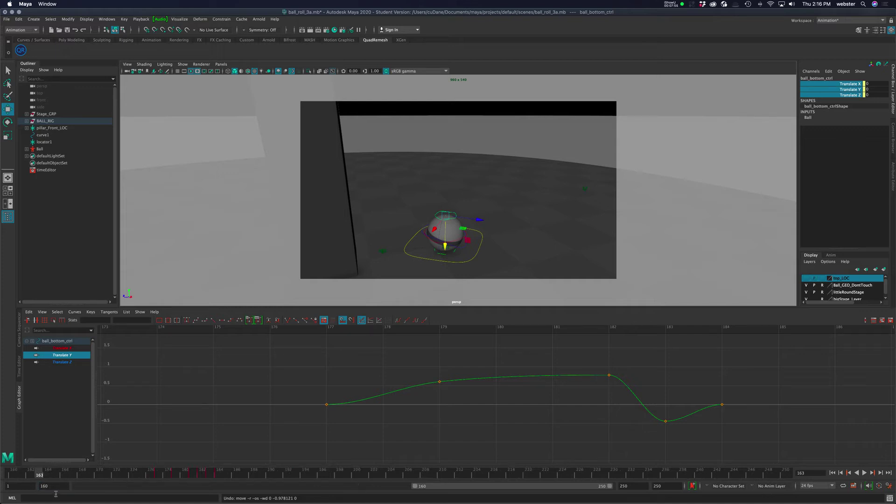
key("Return")
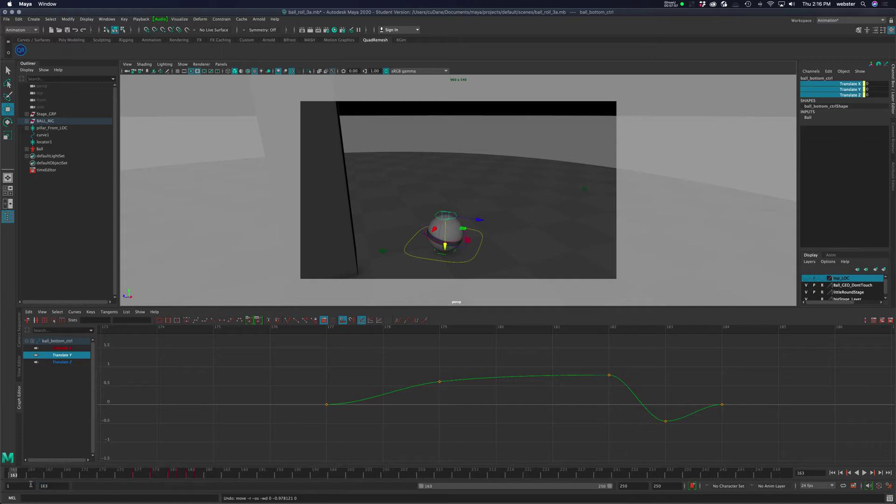
left_click_drag(19, 476, 305, 478)
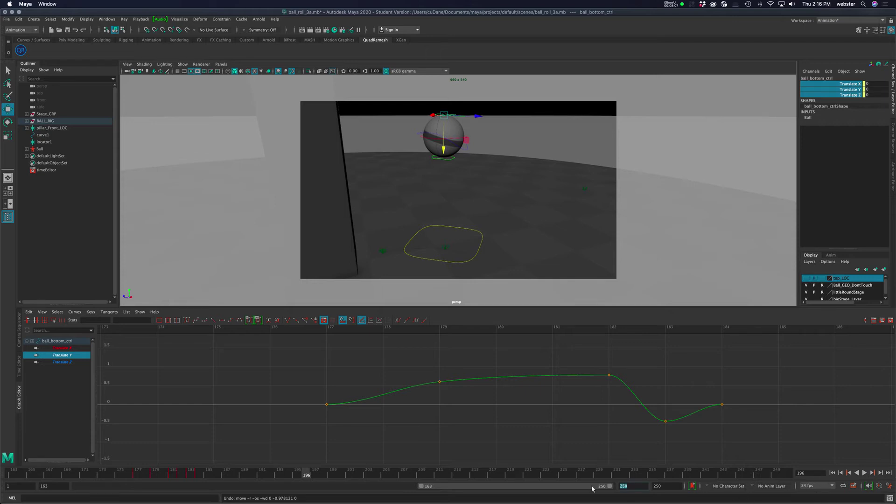
key("Return")
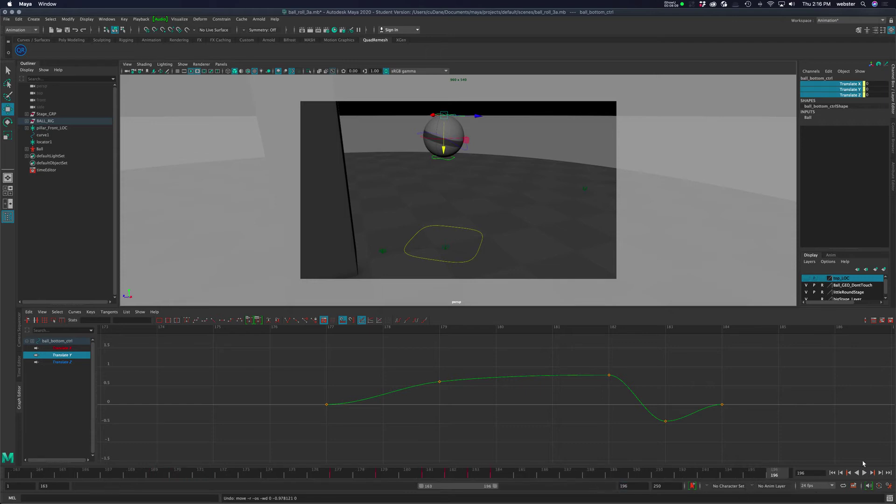
left_click(835, 473)
left_click(865, 473)
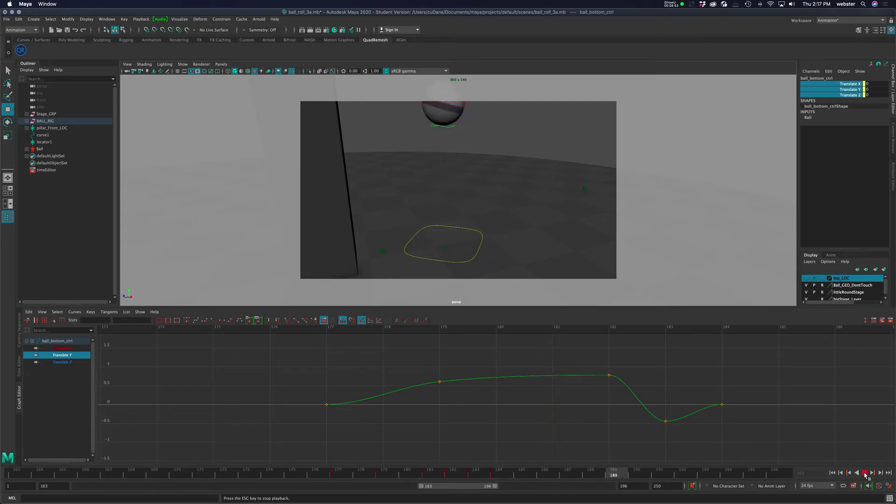
left_click(865, 473)
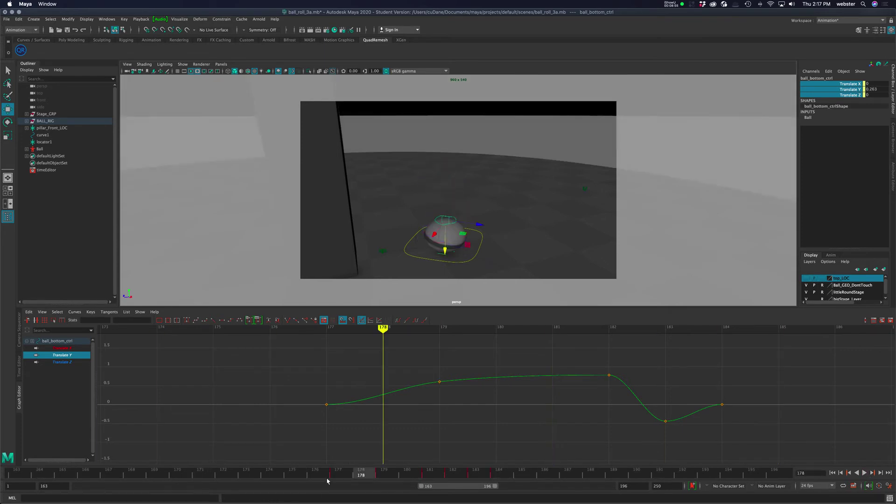
Set the playback range to frames 145 through 234 and review the ball's hops by playing and scrubbing
left_click_drag(327, 481, 125, 486)
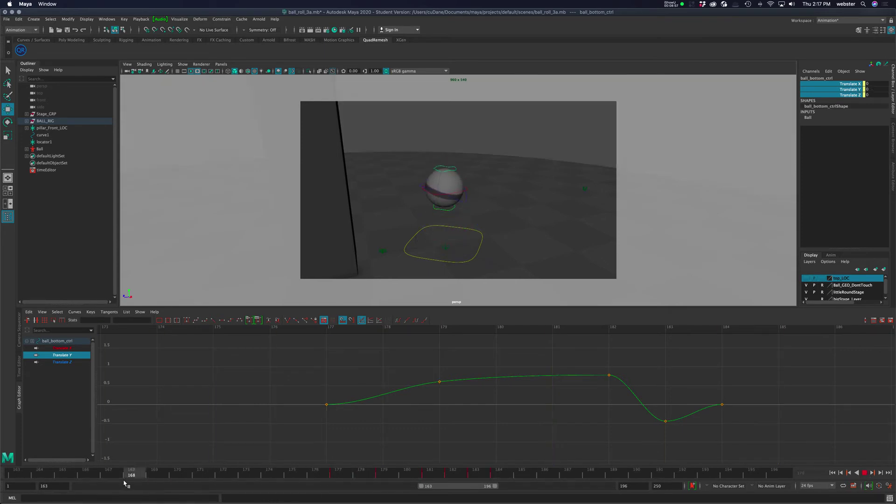
left_click_drag(420, 487, 285, 487)
left_click_drag(495, 487, 577, 486)
key("alt+v")
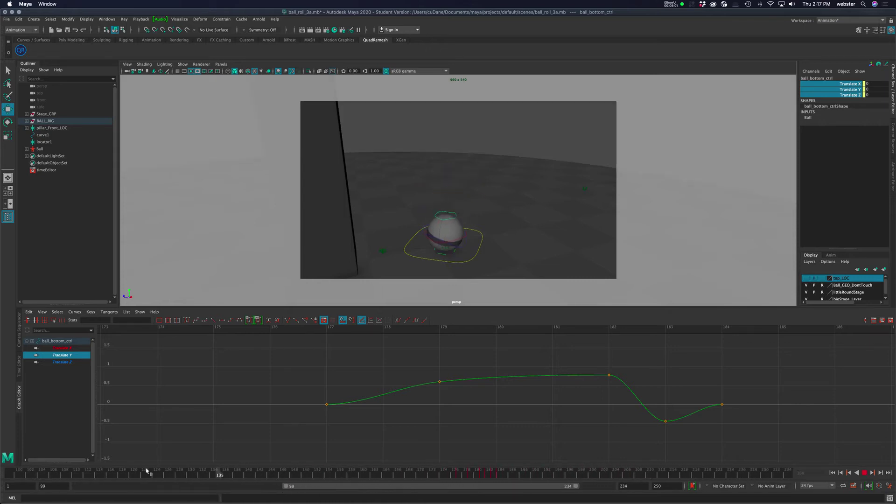
left_click(274, 473)
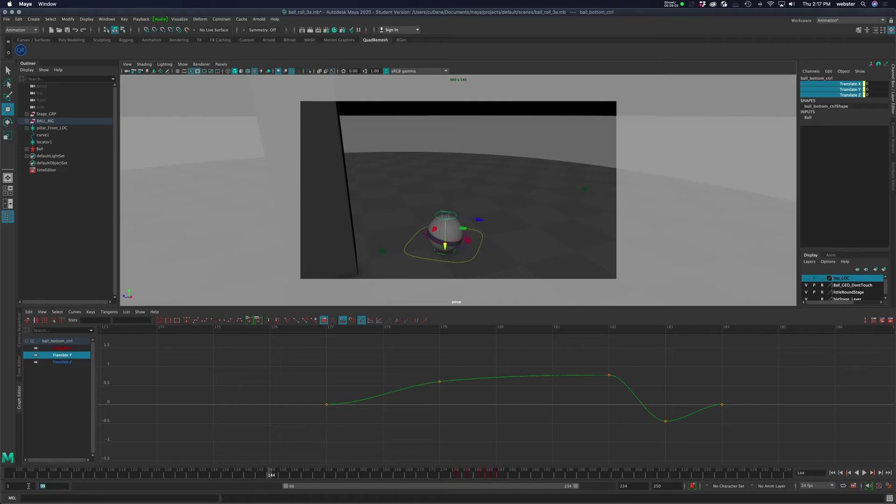
key("Return")
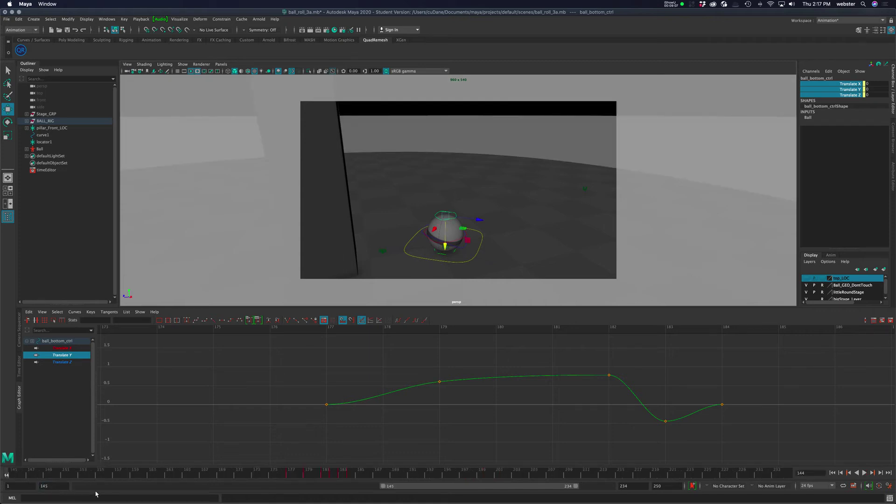
key("alt+v")
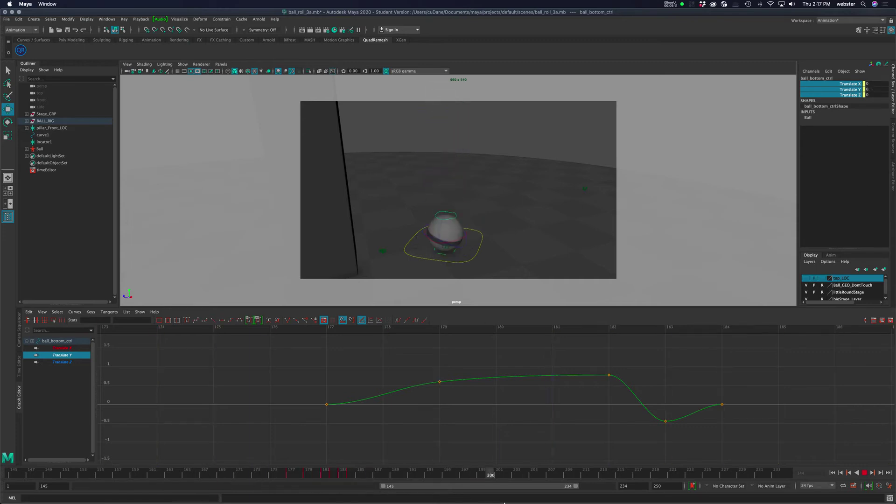
mouse_move(509, 502)
left_mouse_down()
mouse_move(326, 501)
mouse_move(489, 502)
mouse_move(52, 473)
mouse_move(155, 476)
left_mouse_up()
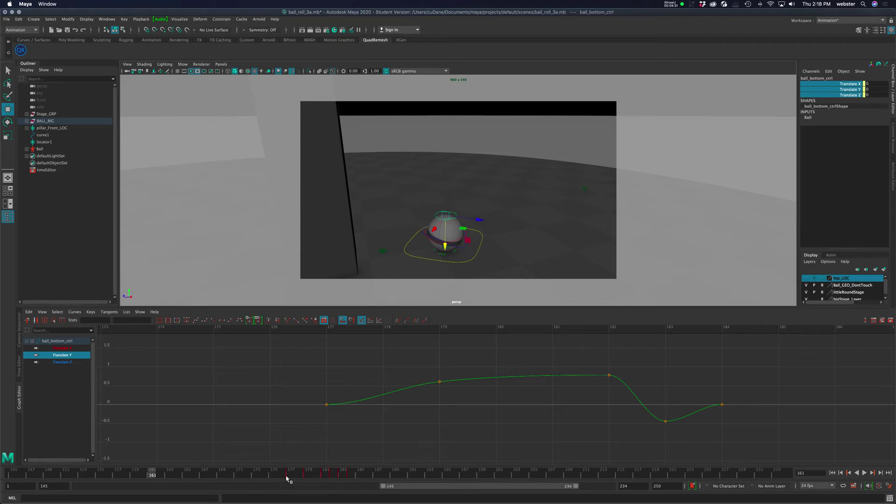
key("alt+v")
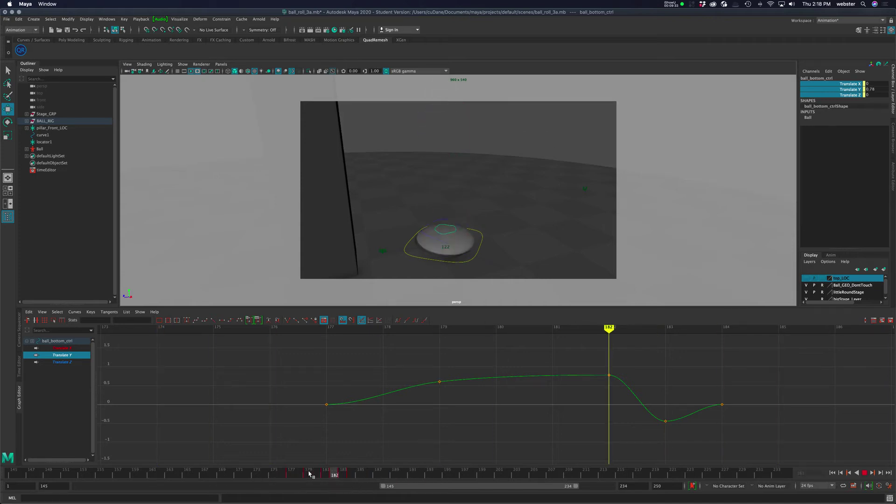
key("alt+v")
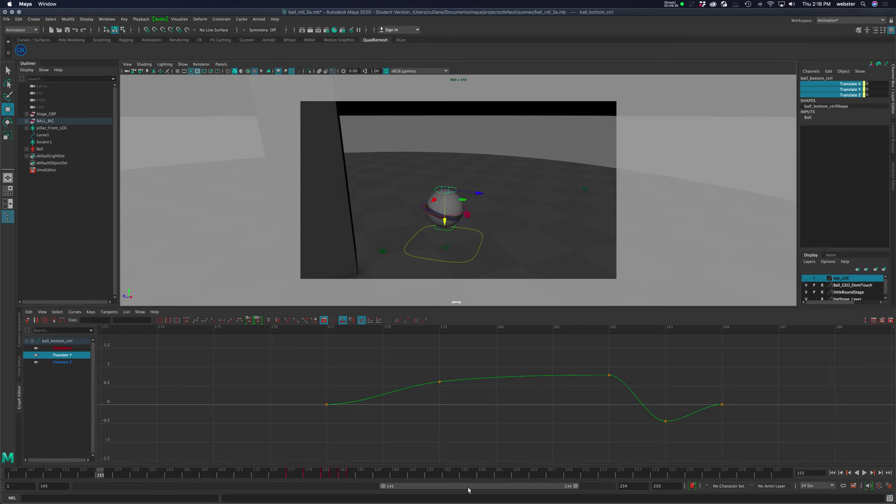
Shift the playback range back to start at frame 124 and review the ball's earlier hop by playing and scrubbing
left_click_drag(468, 490, 423, 487)
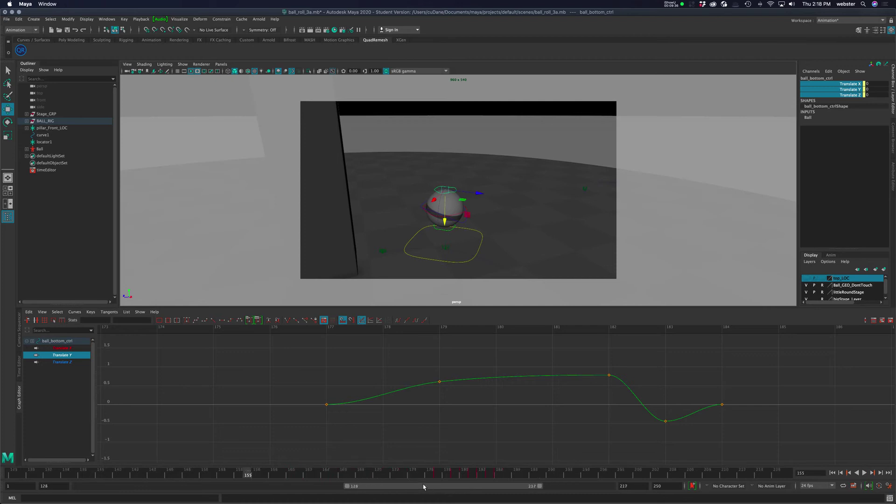
left_click(13, 475)
key("alt+v")
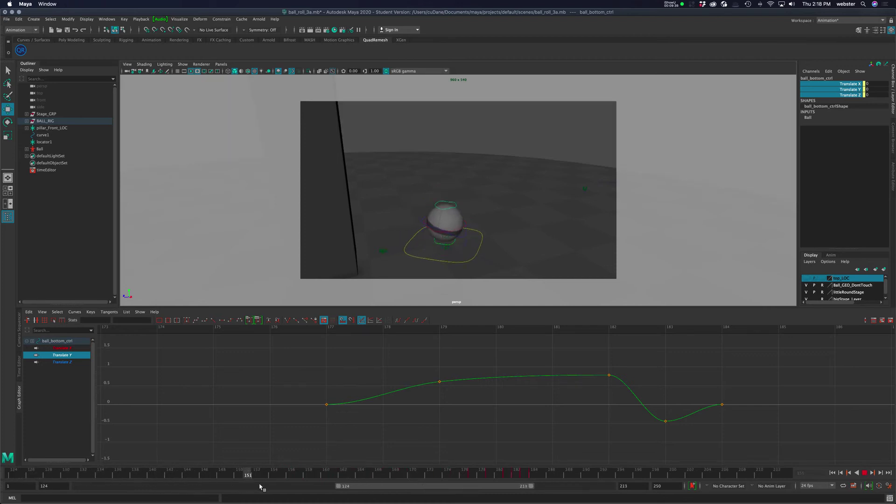
left_click_drag(307, 476, 168, 478)
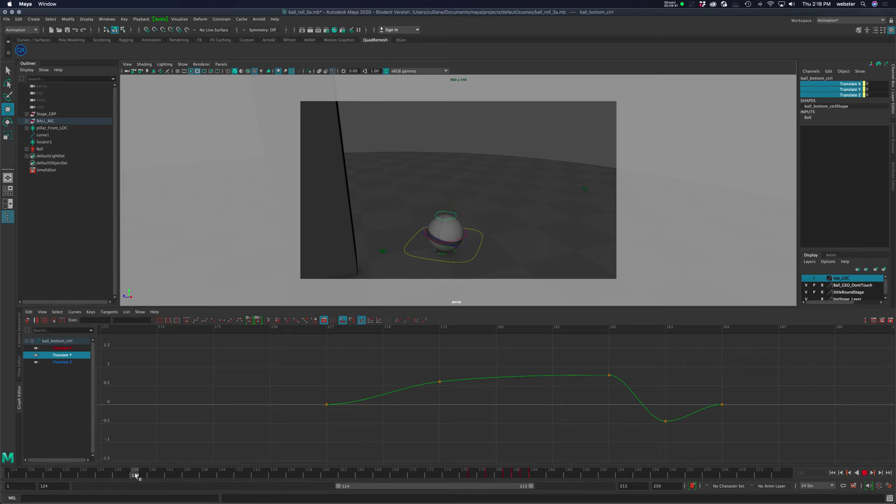
mouse_move(232, 482)
left_mouse_down()
mouse_move(248, 484)
mouse_move(240, 481)
left_mouse_up()
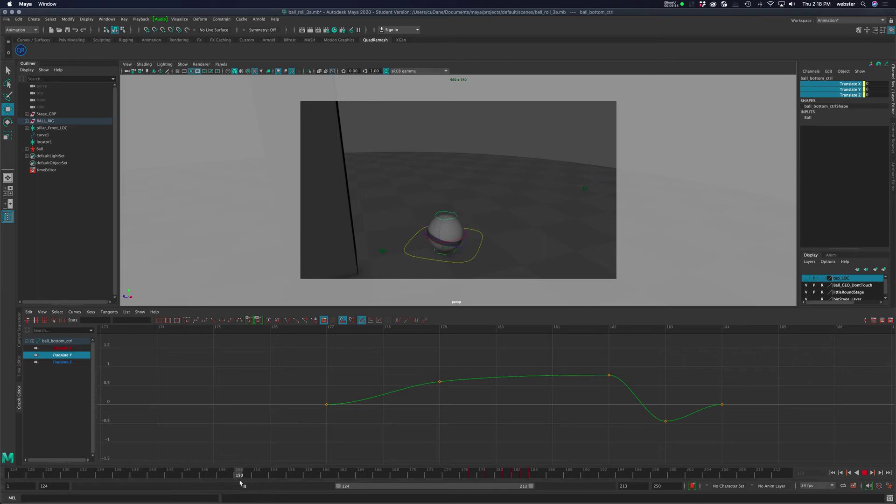
At frame 149, squash the ball by moving ball_bottom_ctrl to Translate Y 0.734, and key its Translate X, Y and Z
left_click(464, 250)
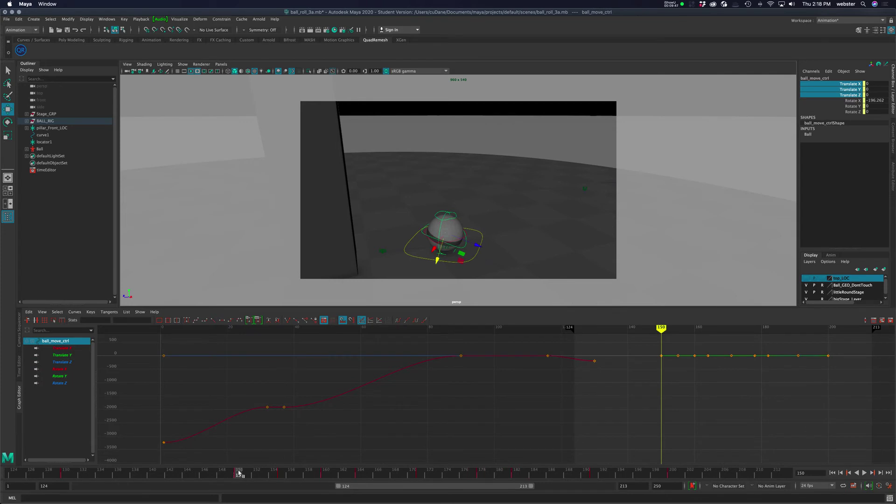
mouse_move(233, 473)
left_mouse_down()
mouse_move(67, 475)
mouse_move(264, 477)
mouse_move(230, 476)
left_mouse_up()
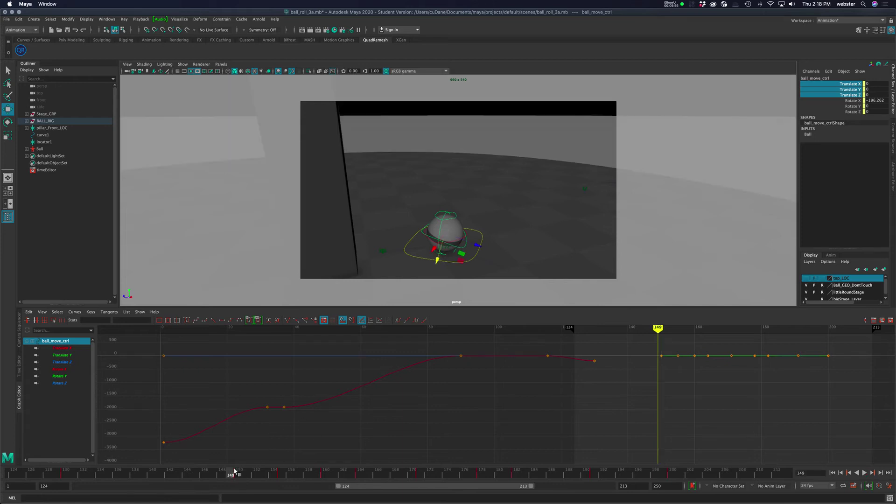
left_click_drag(238, 475, 231, 475)
left_click(455, 220)
left_click_drag(447, 246, 445, 257)
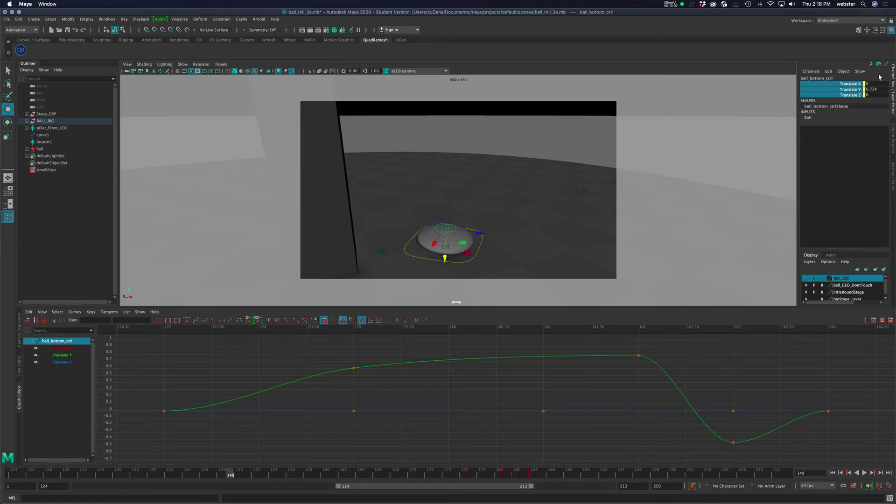
right_click(851, 90)
left_click(853, 103)
At frame 151, stretch the ball by moving ball_bottom_ctrl to Translate Y -0.468, and key its Translate X, Y and Z
left_click_drag(233, 476, 246, 476)
left_click_drag(441, 248, 449, 227)
right_click(854, 91)
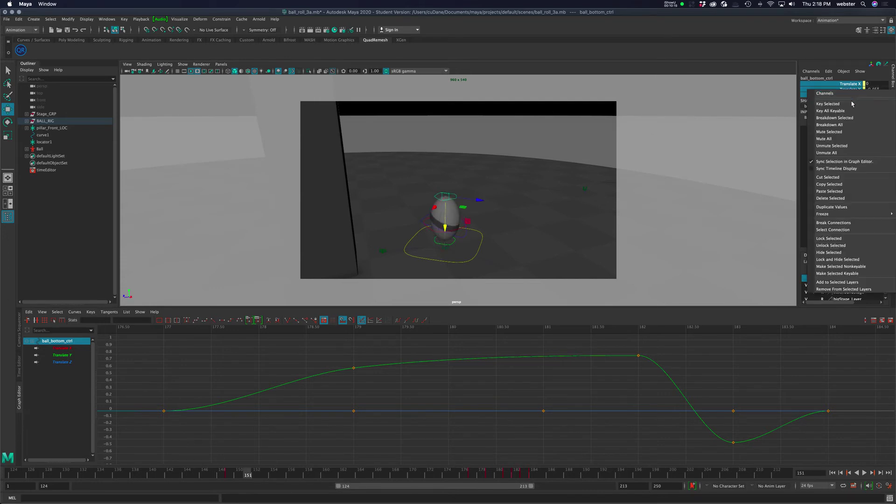
left_click(841, 104)
Reset Translate X, Y and Z of ball_bottom_ctrl to 0 just after the stretch and key them
left_click(255, 476)
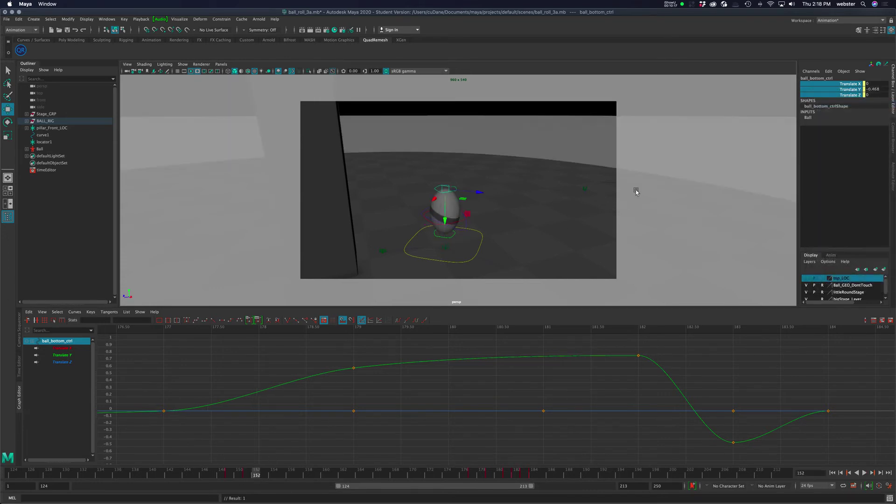
left_click_drag(875, 86, 854, 95)
key("Return")
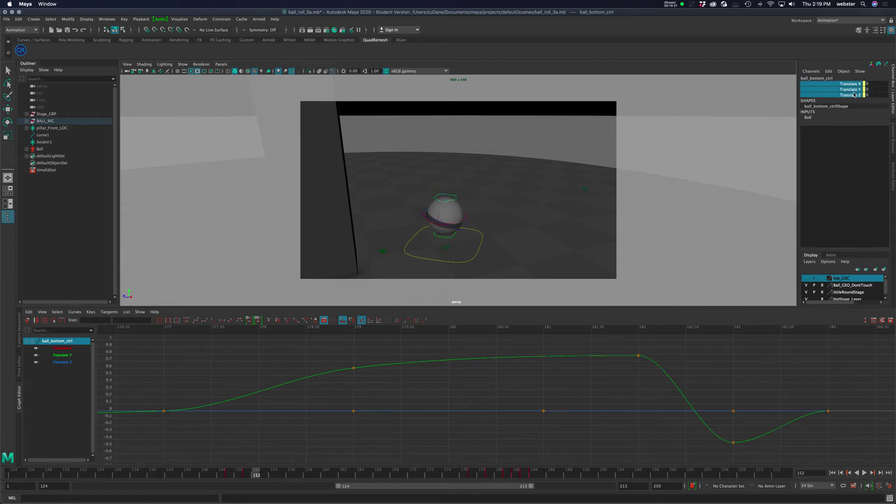
right_click(815, 92)
left_click(684, 238)
Extend the playback range back to frame 118 and go to frame 130, using ball_move_ctrl's last Rotate X key as the timing reference
mouse_move(247, 477)
left_mouse_down()
mouse_move(226, 476)
mouse_move(267, 475)
mouse_move(196, 476)
mouse_move(294, 476)
mouse_move(56, 475)
left_mouse_up()
mouse_move(337, 488)
left_mouse_down()
mouse_move(330, 486)
mouse_move(338, 480)
left_mouse_up()
left_click(457, 223)
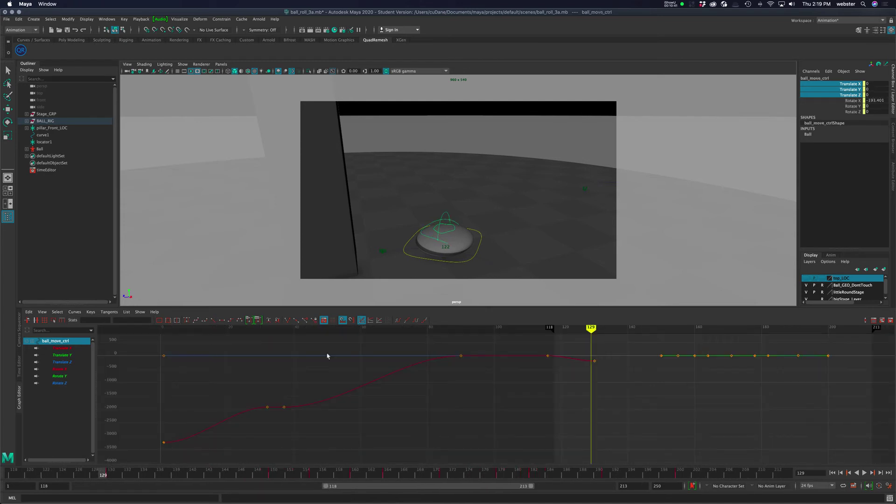
left_click_drag(591, 330, 598, 332)
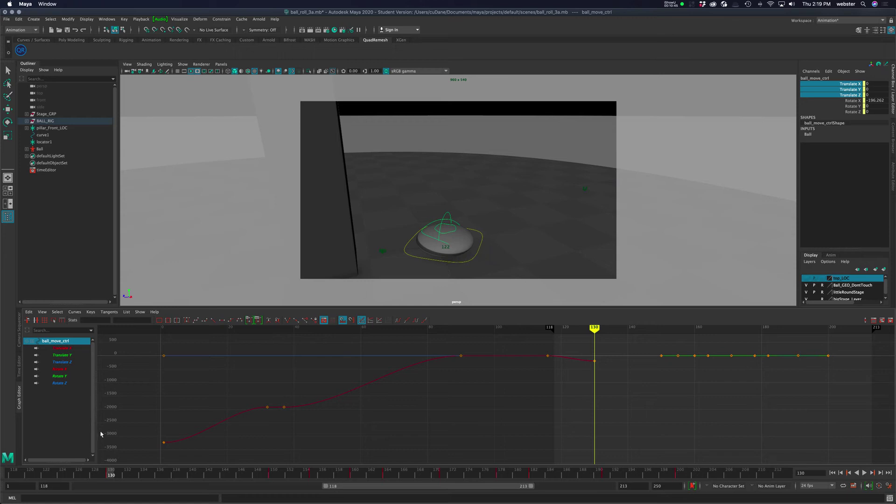
double_click(878, 100)
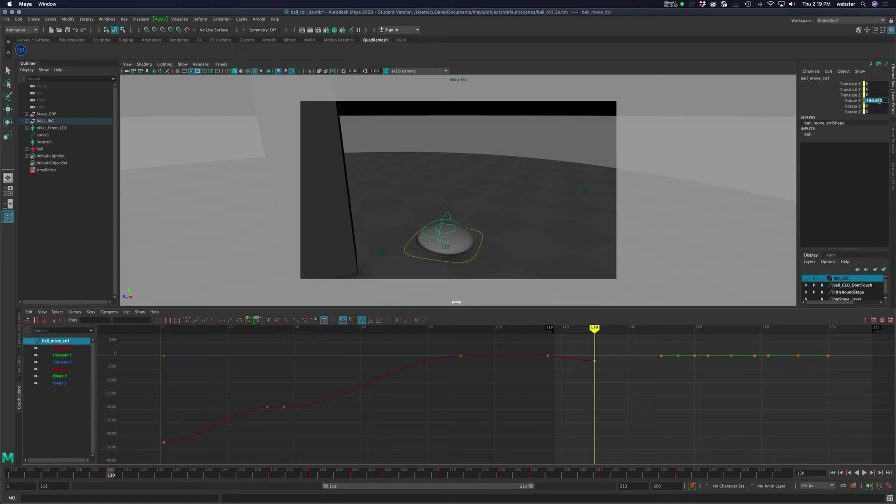
left_click(613, 185)
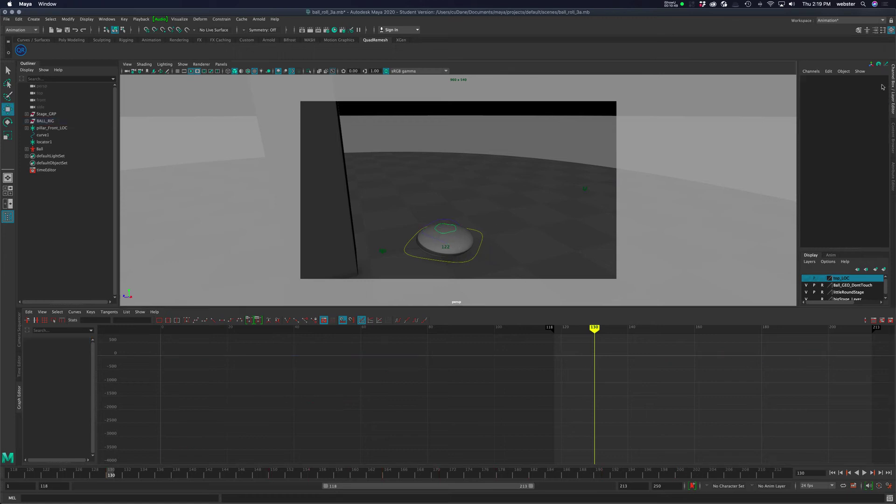
At frame 130, set Translate Y of ball_bottom_ctrl to 0 and key its Translate X, Y and Z
left_click(438, 227)
double_click(875, 88)
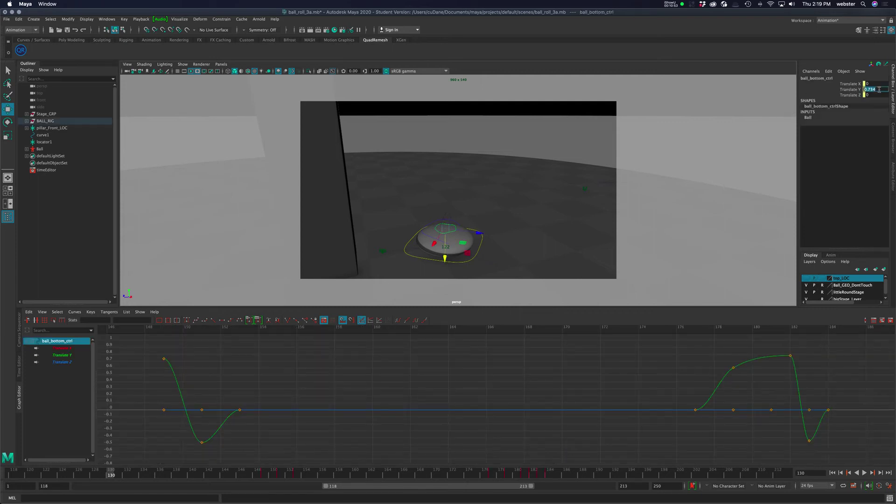
type("0")
key("Tab")
left_click_drag(849, 84, 849, 95)
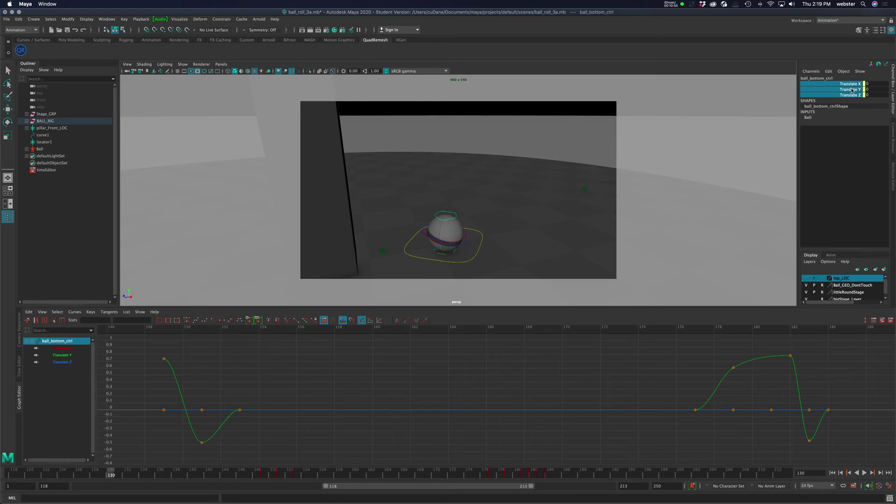
right_click(841, 90)
left_click(835, 93)
Key ball_bottom_ctrl's Translate X, Y and Z at frame 141, and isolate and frame its Translate Y curve
left_click_drag(115, 475, 213, 472)
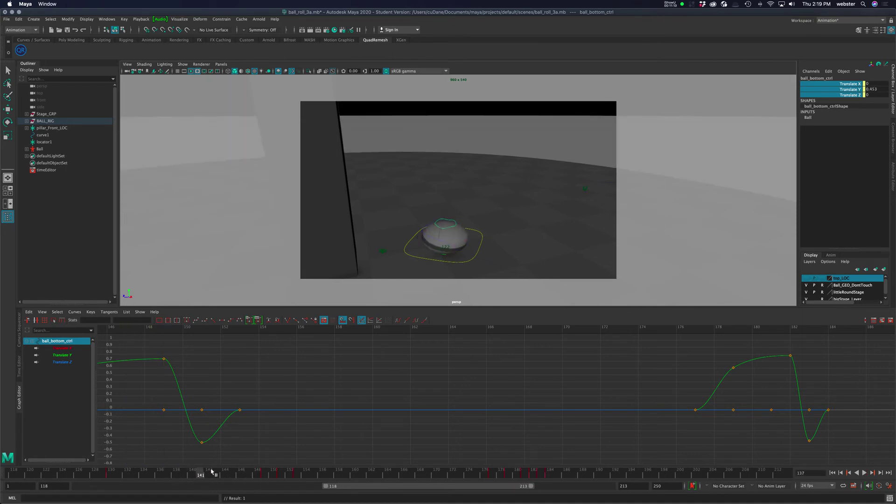
right_click(851, 94)
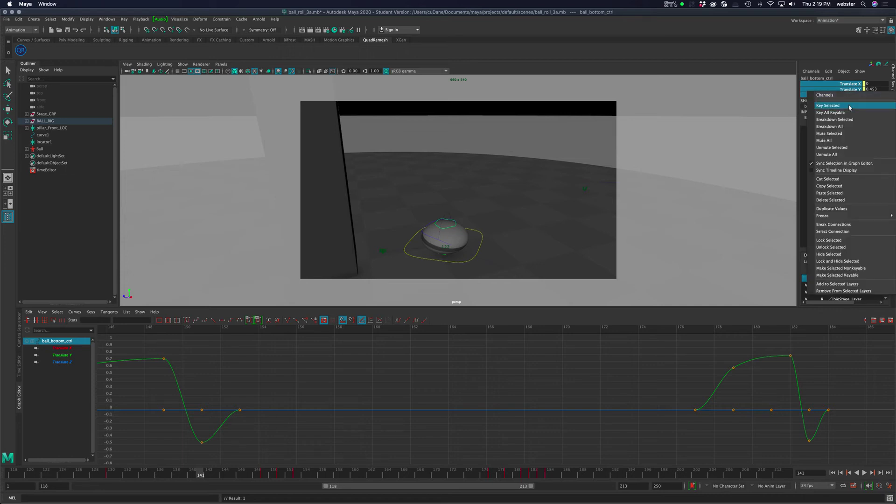
left_click(70, 356)
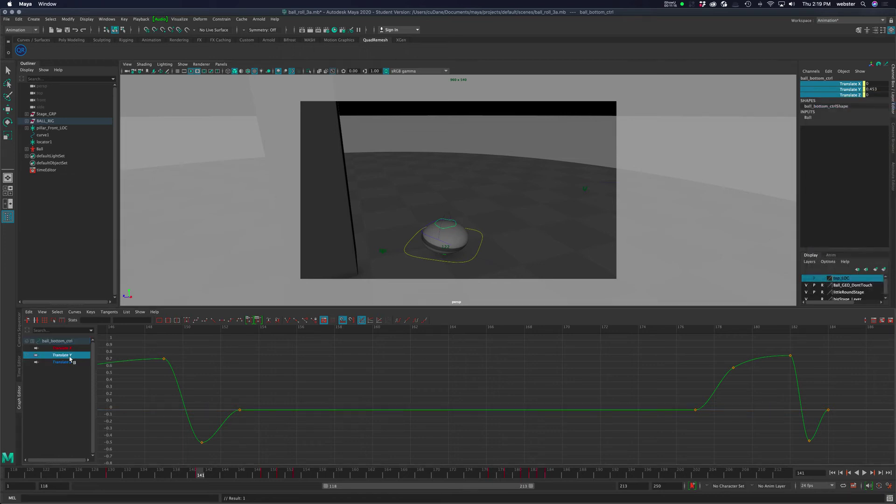
key("f")
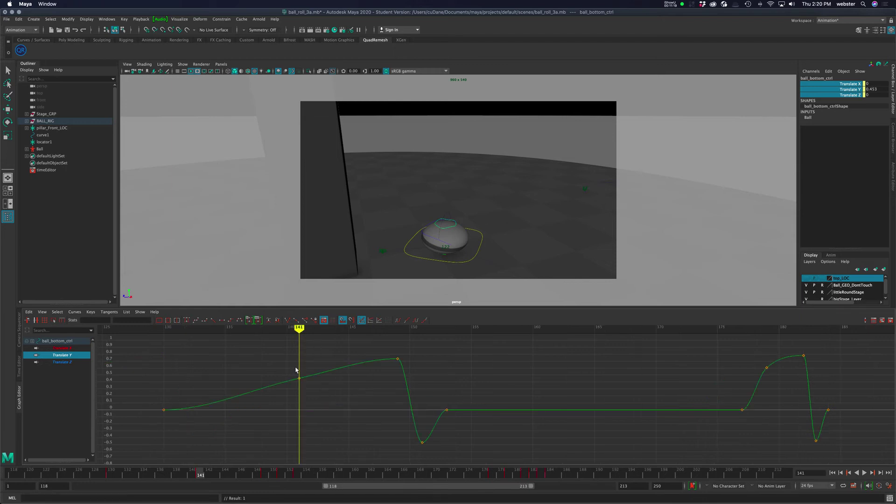
Move the frame 141 Translate Y key to frame 138, and insert a lower key of about 0.328 at frame 142
left_click_drag(298, 365, 311, 390)
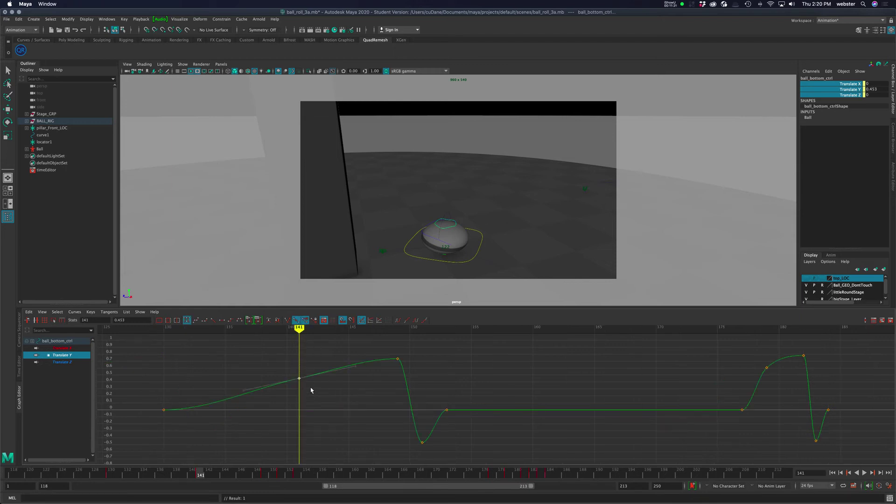
middle_click_drag(320, 387, 285, 389, "shift")
left_click(348, 362)
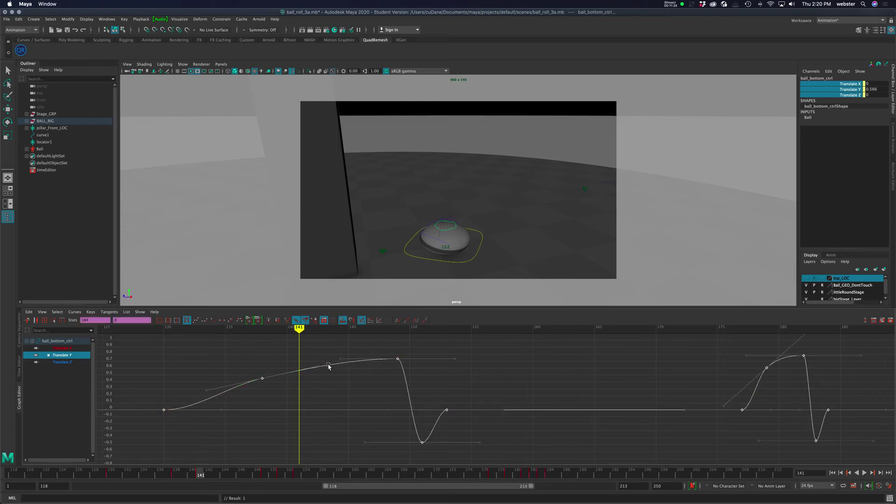
left_click(330, 346)
left_click(335, 362)
right_click(347, 351)
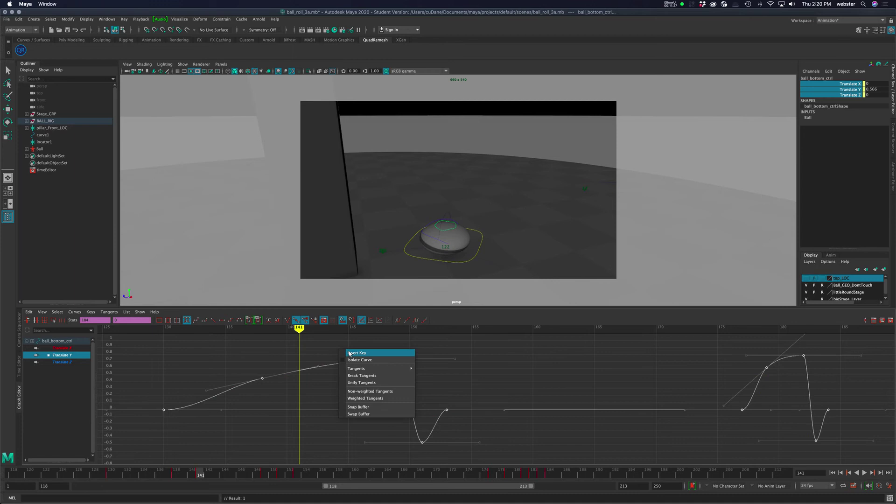
left_click(349, 353)
middle_click_drag(317, 391, 342, 403, "shift")
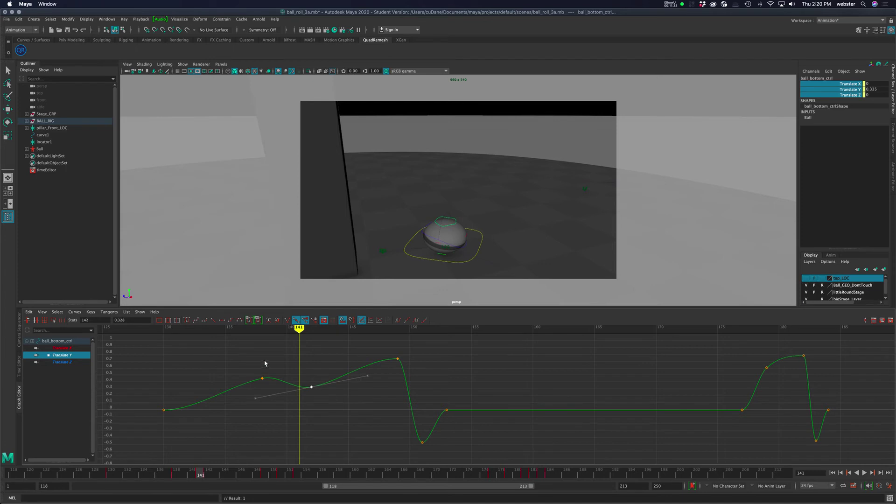
Scrub back through the anticipation squash and play the animation from frame 118
mouse_move(302, 330)
left_mouse_down()
mouse_move(189, 330)
mouse_move(460, 343)
mouse_move(176, 342)
left_mouse_up()
left_click(833, 473)
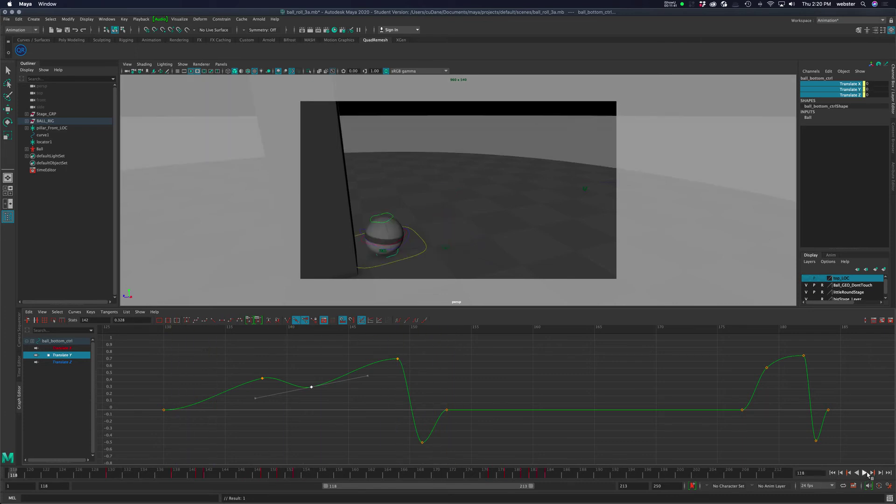
left_click(865, 473)
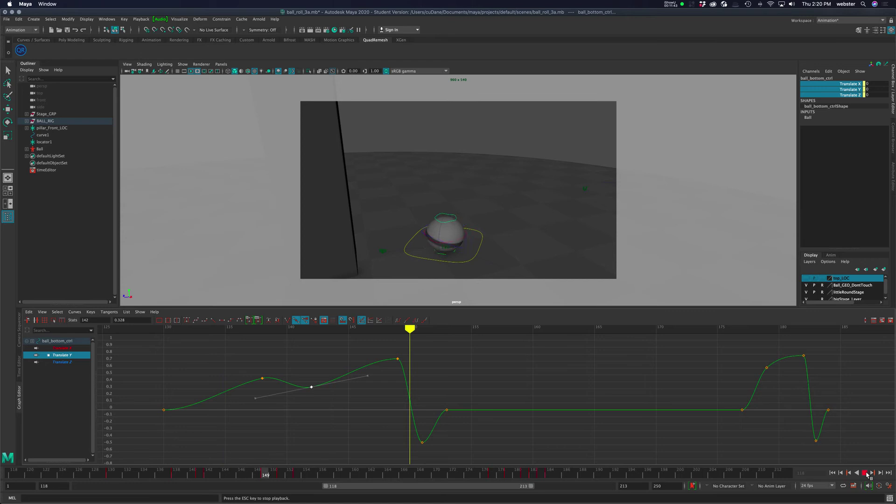
key("Escape")
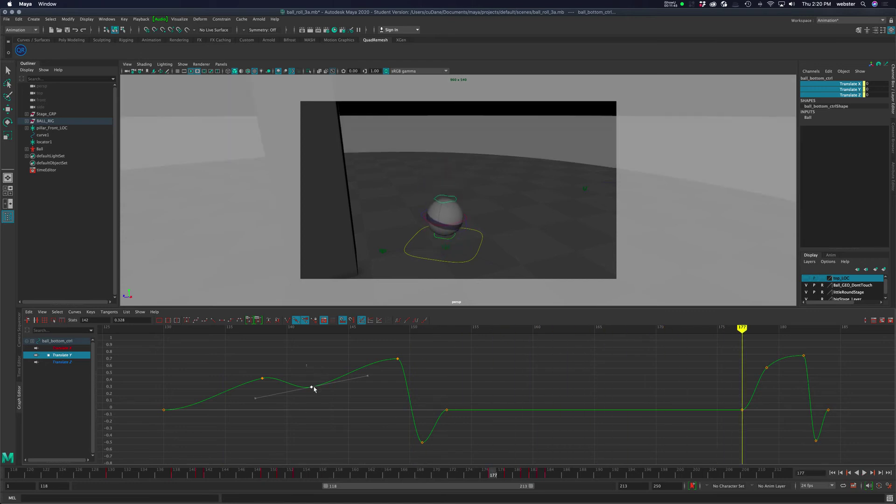
Move the dip key to frame 143, lowering it slightly, and lower the frame 138 Translate Y key to 0.368
middle_click_drag(329, 396, 343, 399, "shift")
mouse_move(742, 330)
left_mouse_down()
mouse_move(190, 332)
mouse_move(289, 332)
mouse_move(263, 332)
left_mouse_up()
left_click(263, 378)
middle_click_drag(296, 370, 294, 375)
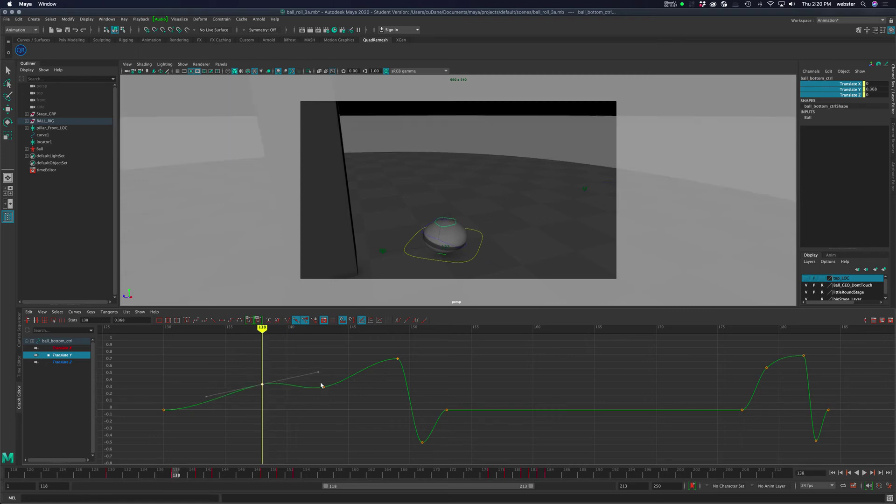
left_click_drag(329, 401, 329, 398)
middle_click_drag(336, 405, 337, 406)
Lower the frame 138 squash key further, set the frame 143 key to about 0.227, and scrub to frame 152
mouse_move(263, 328)
left_mouse_down()
mouse_move(214, 329)
mouse_move(423, 330)
mouse_move(250, 330)
mouse_move(278, 383)
left_mouse_up()
middle_click_drag(282, 364, 284, 369)
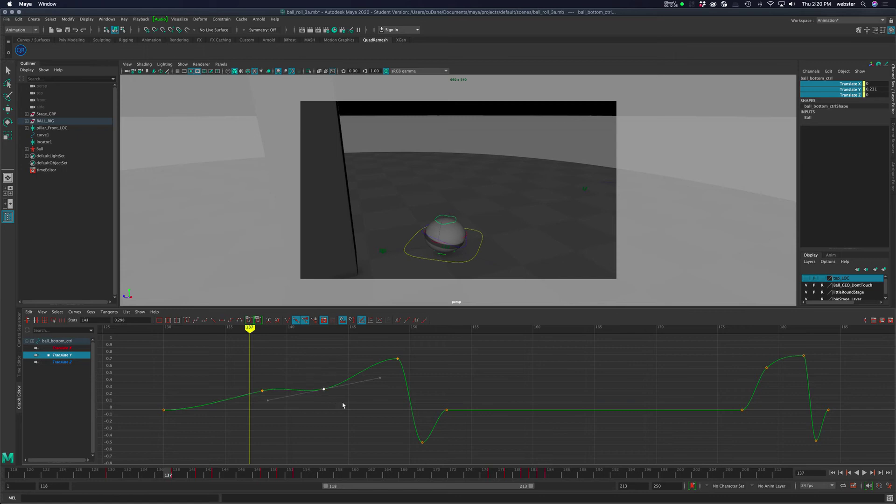
left_click_drag(344, 406, 313, 383)
mouse_move(249, 331)
left_mouse_down()
mouse_move(200, 329)
mouse_move(435, 330)
left_mouse_up()
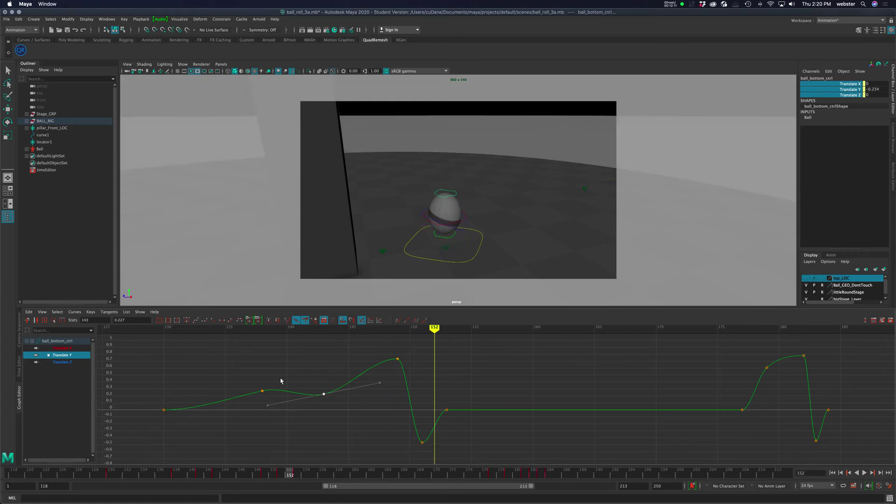
Delay the start of the squash by moving the frame 130 Translate Y key to 133 and the frame 138 key to 139
left_click(163, 410)
middle_click_drag(212, 426, 241, 433, "shift")
left_click(263, 391)
middle_click_drag(296, 400, 308, 401, "shift")
Move the dip key to frame 144 at about 0.152 and the preceding squash key to frame 140 at about 0.227
mouse_move(435, 330)
left_mouse_down()
mouse_move(214, 330)
mouse_move(433, 330)
mouse_move(350, 330)
left_mouse_up()
left_click(324, 395)
middle_click_drag(325, 408, 373, 409, "shift")
left_click(274, 390)
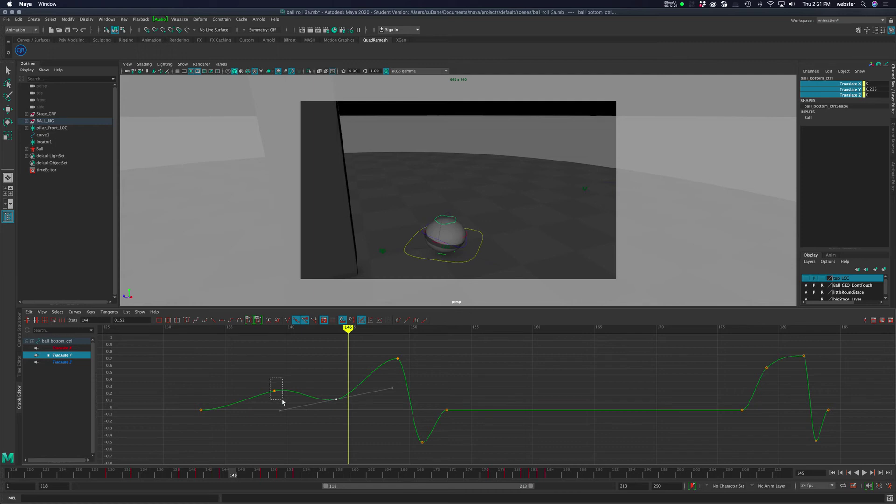
middle_click_drag(288, 400, 292, 405, "shift")
Scrub through the retimed squash and play the hops again from frame 118
mouse_move(348, 351)
left_mouse_down()
mouse_move(215, 351)
mouse_move(483, 352)
left_mouse_up()
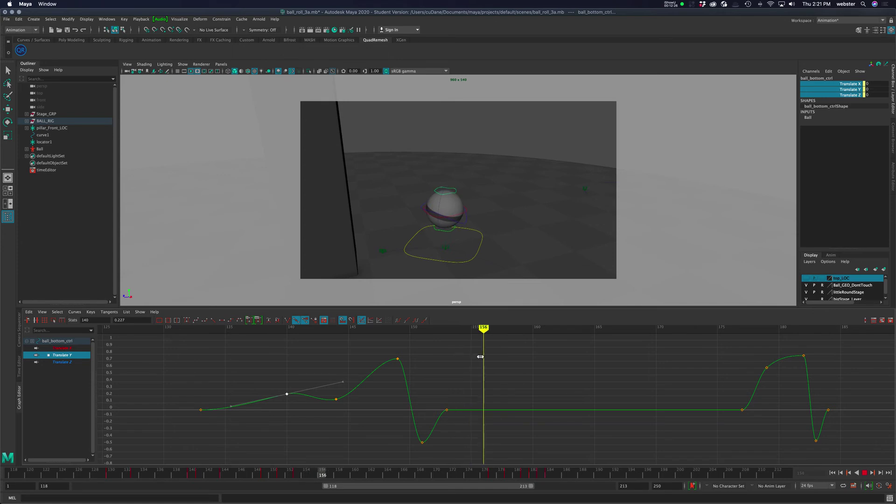
left_click(840, 473)
left_click(833, 473)
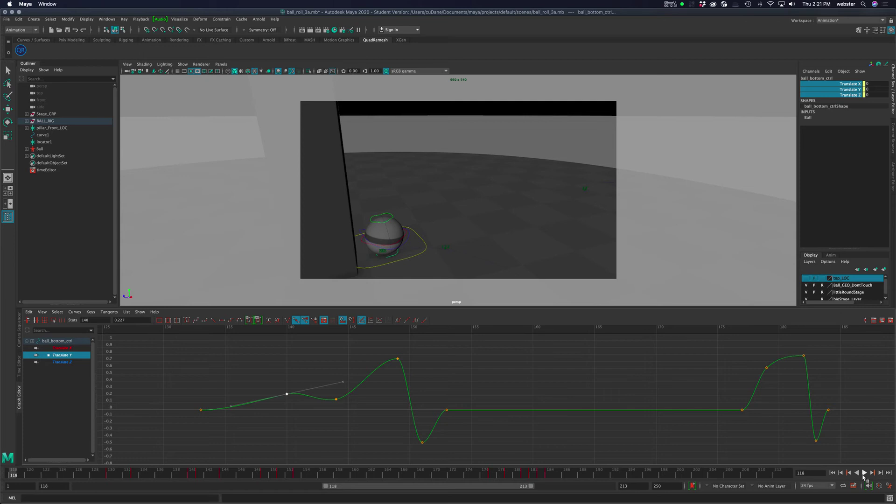
left_click(864, 474)
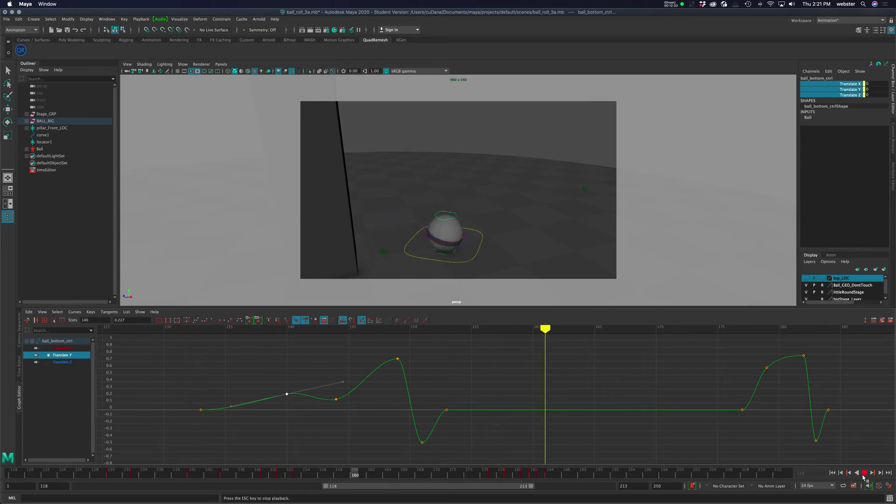
left_click(864, 473)
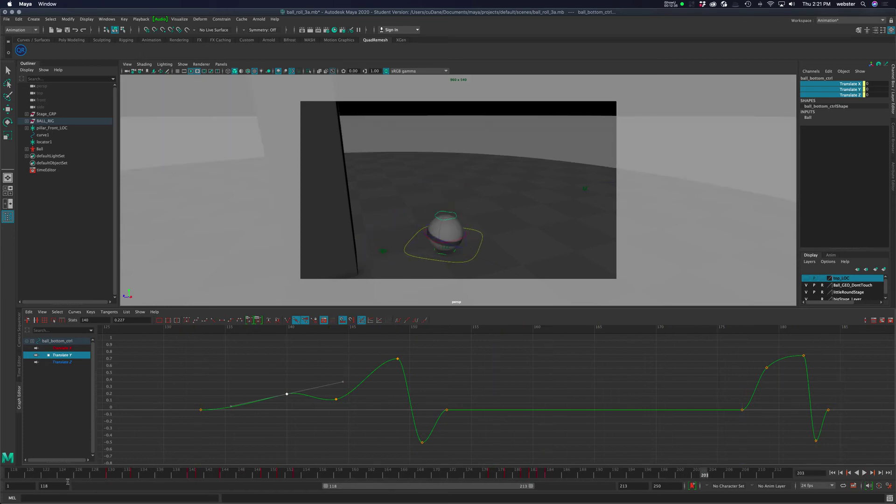
Try offsetting the ball's bottom control sideways at frame 145, then undo the offsets
mouse_move(123, 473)
left_mouse_down()
mouse_move(82, 473)
mouse_move(266, 466)
mouse_move(230, 464)
left_mouse_up()
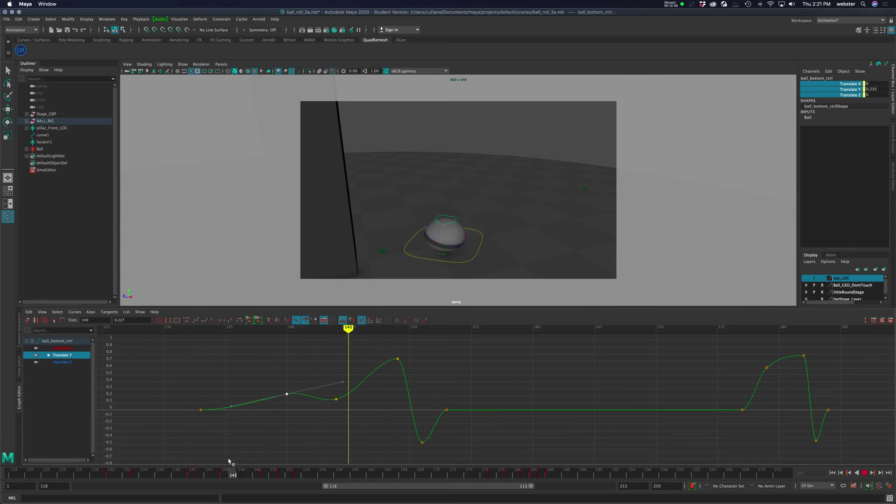
left_click(456, 225)
key("w")
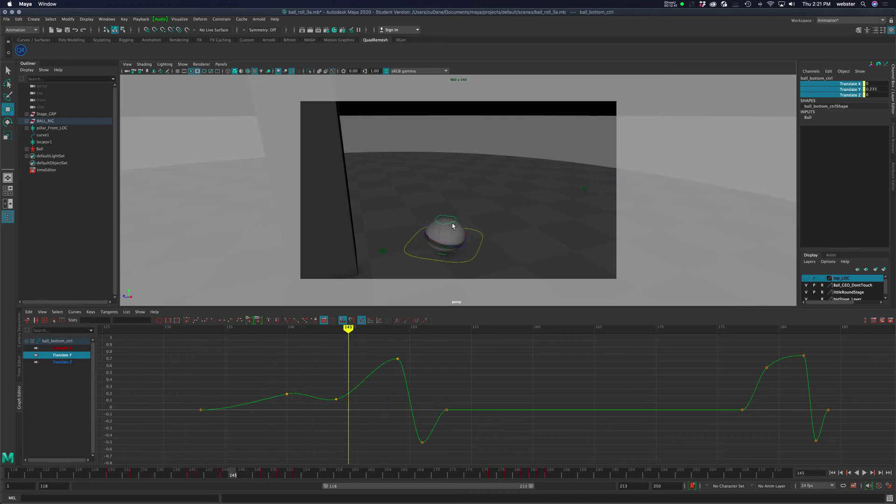
left_click_drag(476, 225, 449, 222)
left_click_drag(425, 253, 449, 226, "alt")
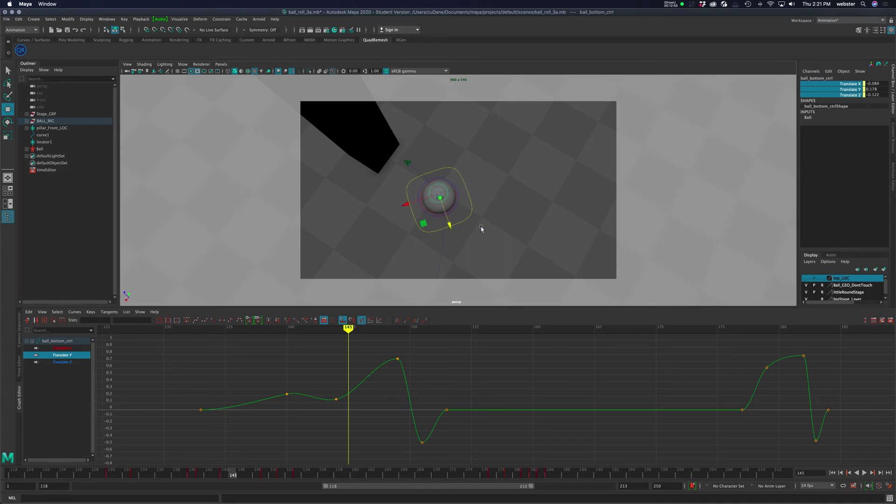
key("ctrl+z")
key("ctrl+z")
key("ctrl+z")
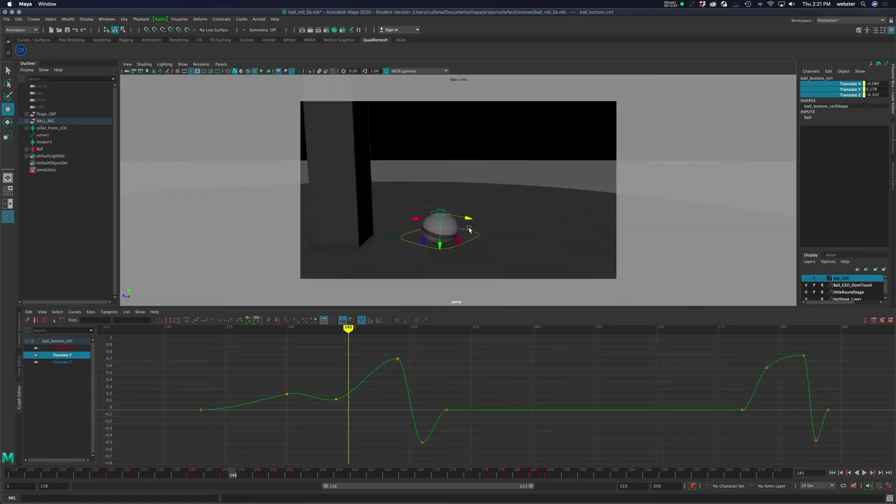
key("ctrl+z")
Scrub through the first hop and replay it from frame 131 to judge the anticipation timing
mouse_move(344, 330)
left_mouse_down()
mouse_move(186, 331)
mouse_move(467, 356)
left_mouse_up()
left_click_drag(353, 356, 170, 367)
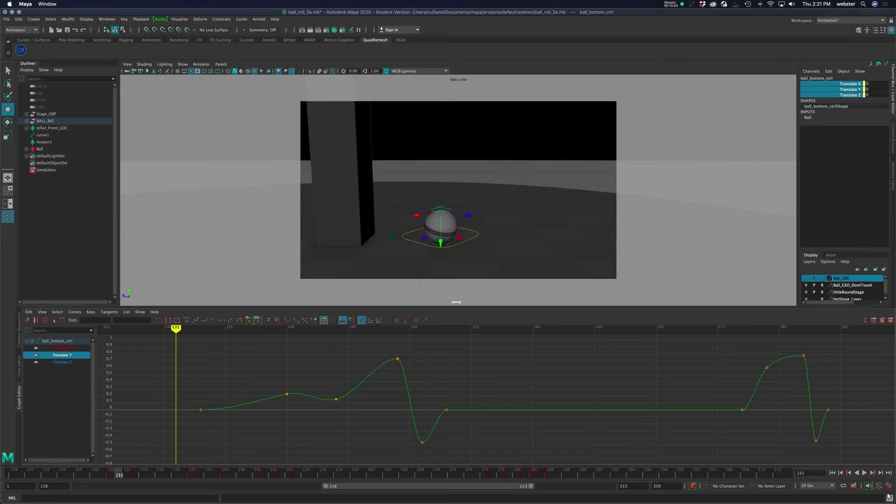
left_click(866, 474)
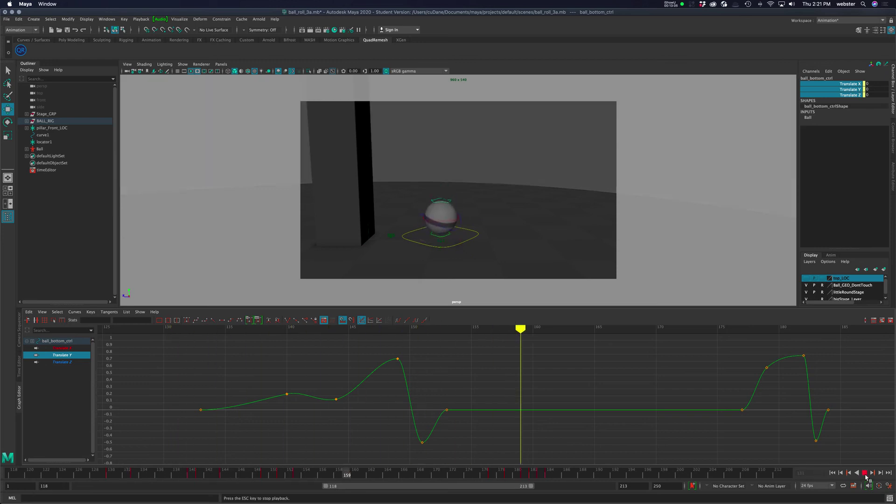
left_click(865, 473)
left_click_drag(705, 346, 419, 348)
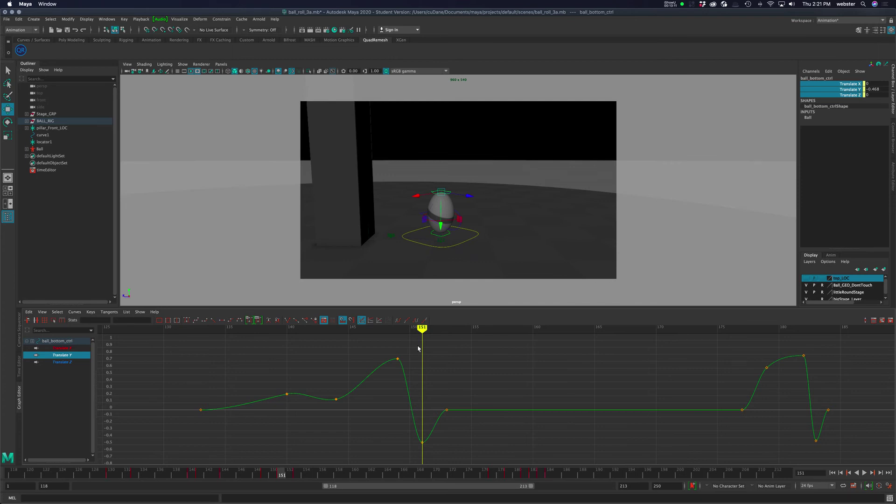
left_click(105, 474)
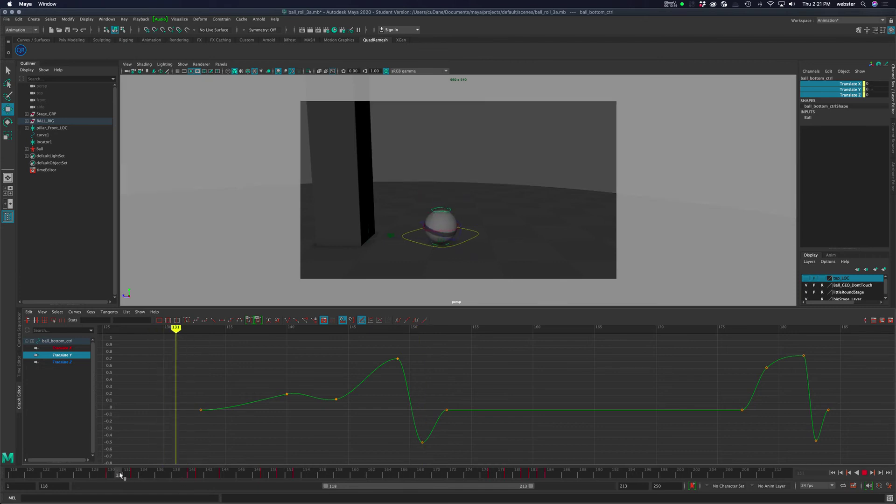
key("alt+v")
key("alt+v")
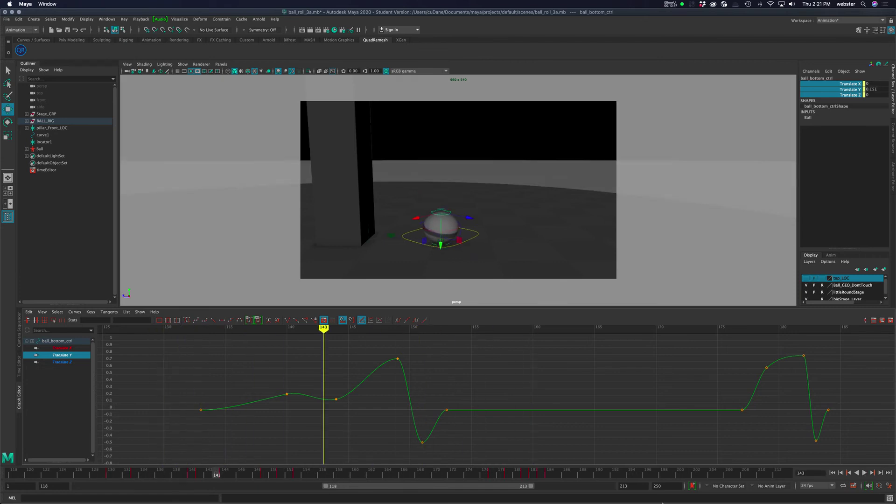
Activate the Ball character set, shift its keys from frame 150 onward to start at frame 164, and scrub the result
left_click(717, 487)
left_click(727, 475)
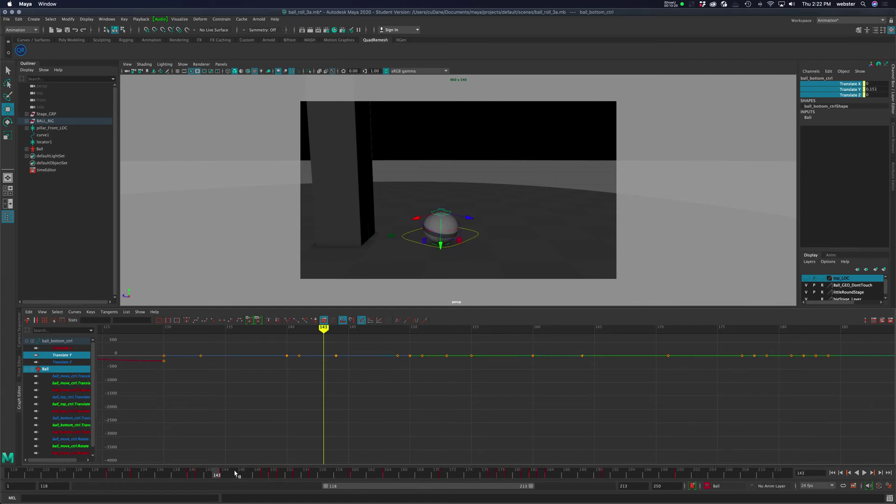
left_click(160, 474)
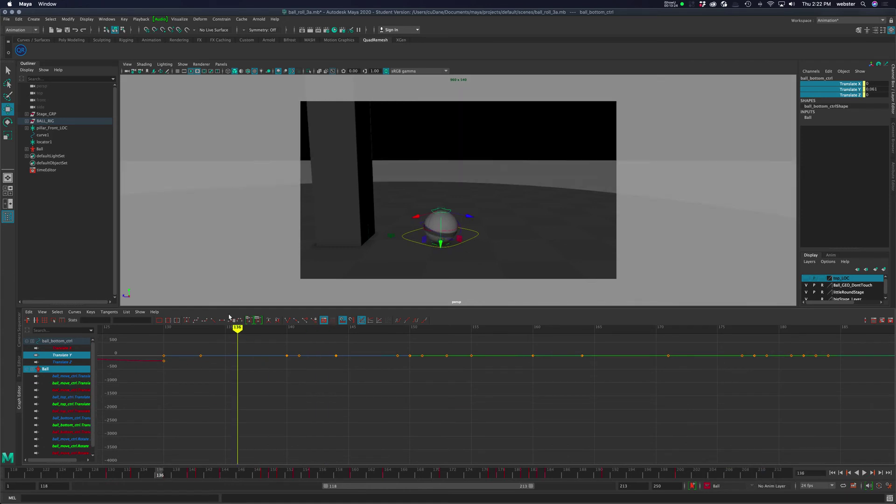
left_click_drag(237, 329, 405, 350)
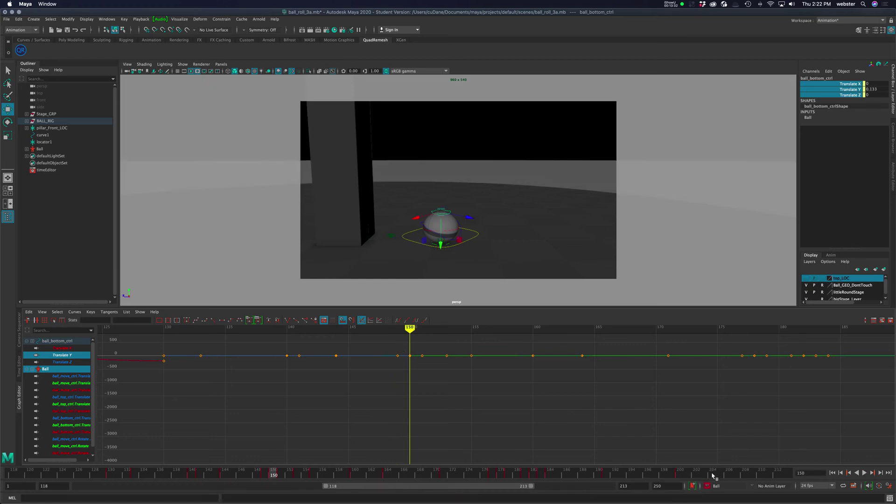
left_click_drag(719, 474, 274, 476, "shift")
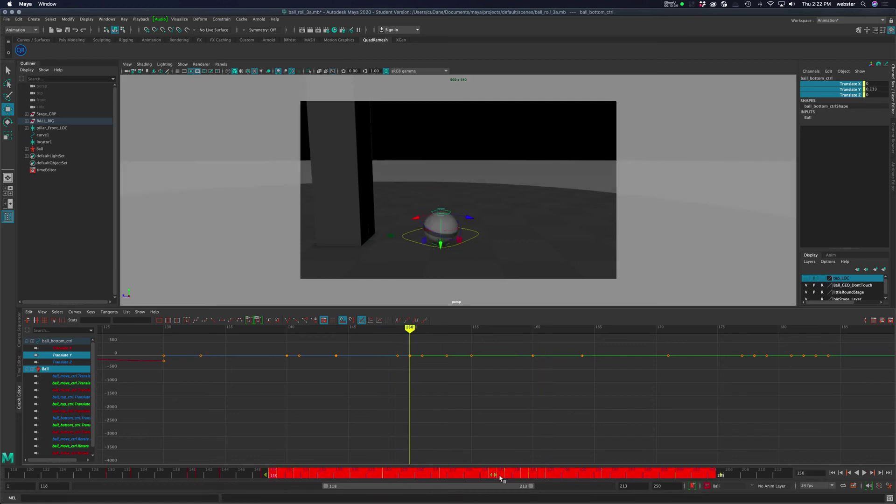
left_click_drag(496, 476, 607, 479)
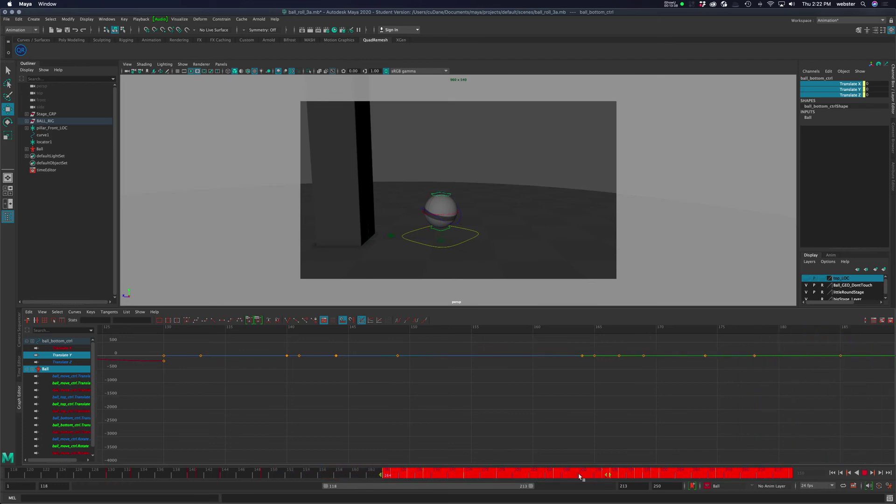
left_click_drag(337, 476, 387, 470)
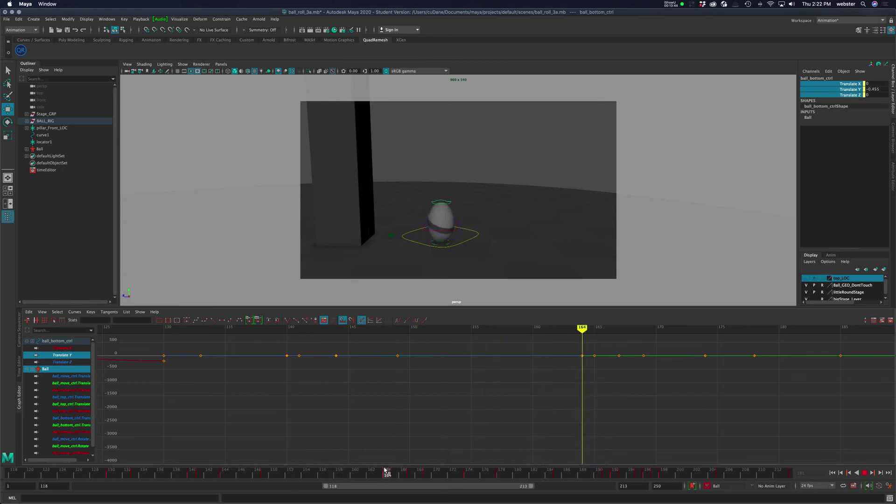
mouse_move(269, 474)
left_mouse_down()
mouse_move(119, 475)
mouse_move(257, 474)
left_mouse_up()
Inspect the move control's Translate Y curve, the Ball character set's channels and the ball's placement control
left_click(513, 271)
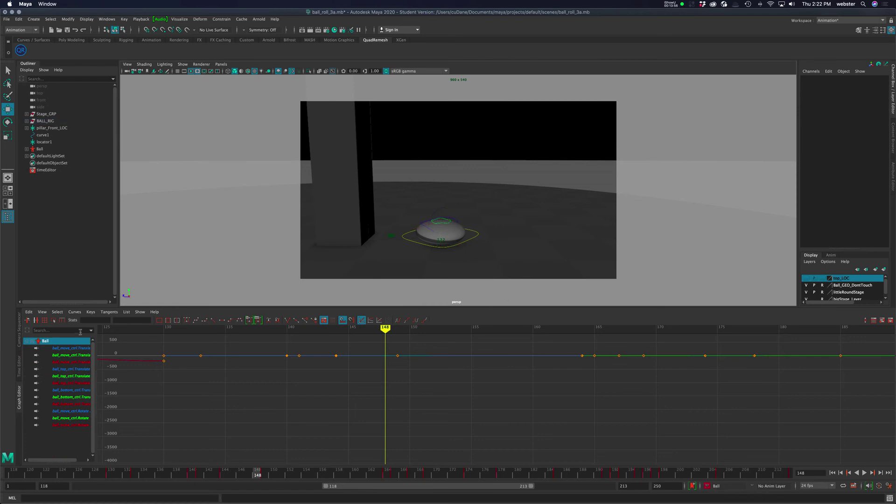
left_click(71, 355)
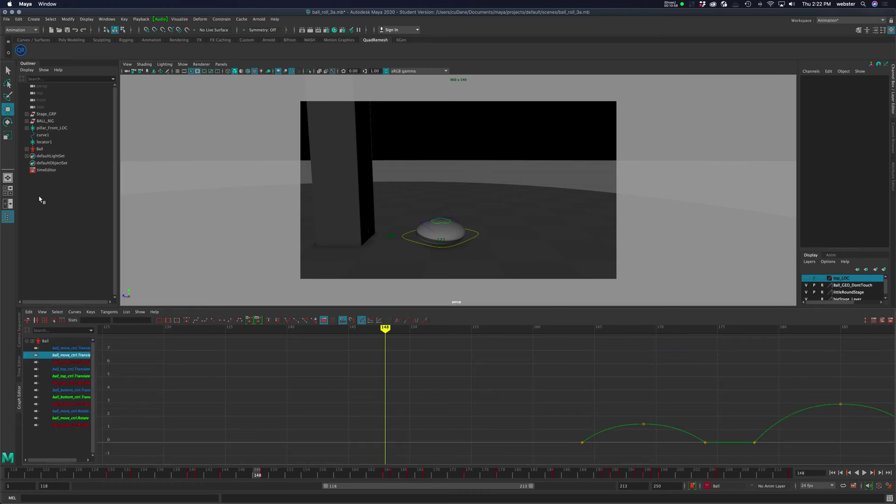
left_click(27, 149)
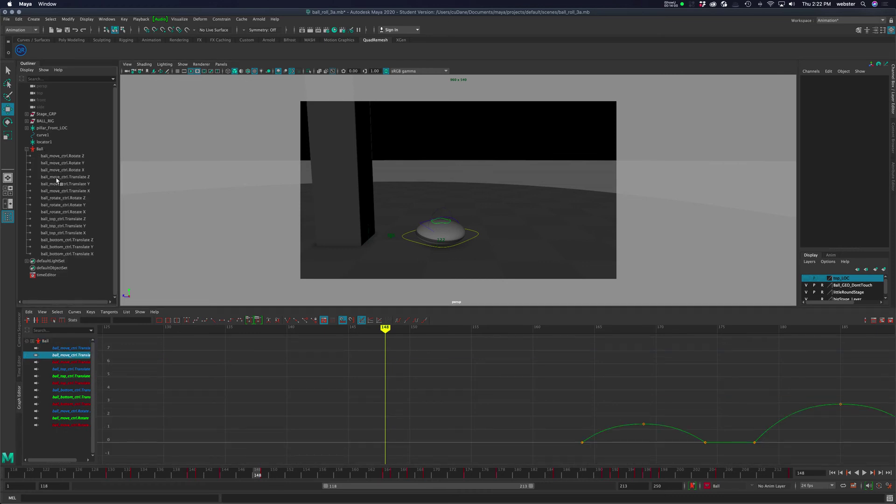
left_click(410, 242)
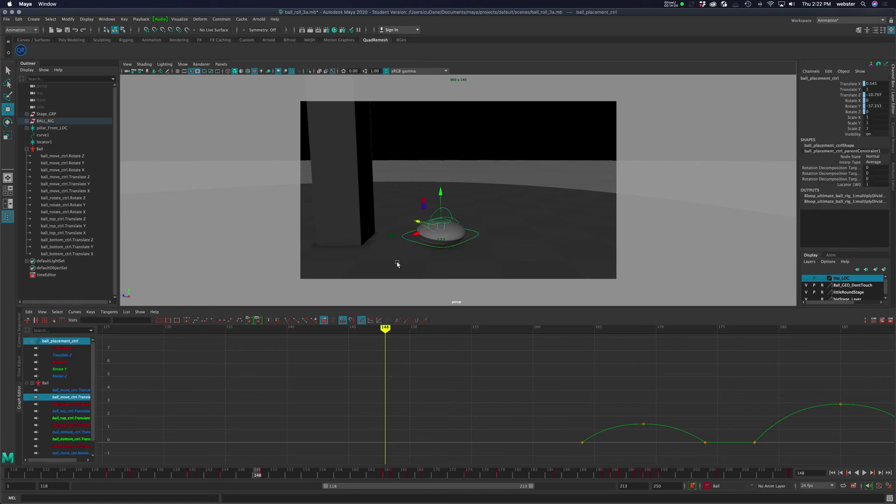
left_click(444, 215)
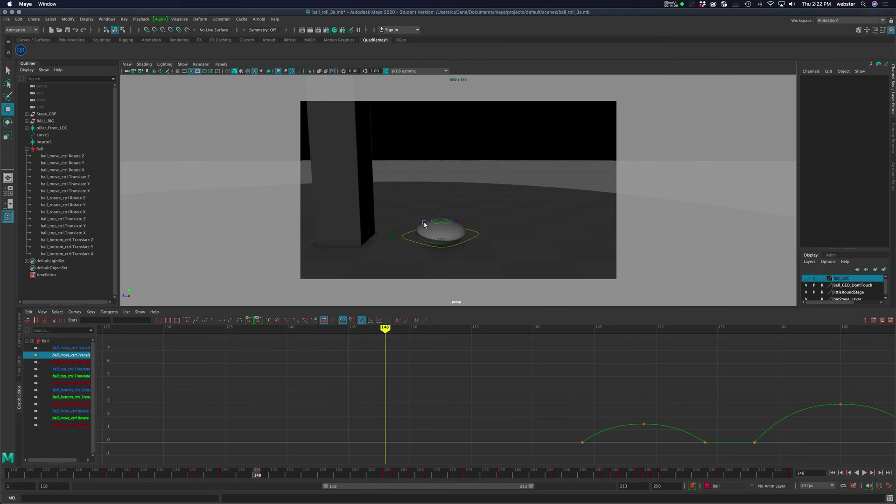
left_click(320, 186)
On the bottom control's Translate Y curve, move the first squash peak key to frame 162 and the dip key to frame 149
left_click(434, 223)
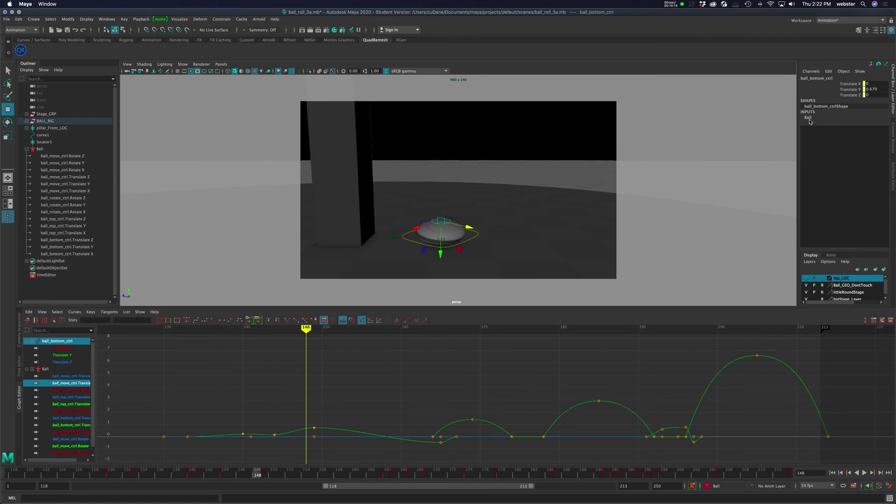
left_click(27, 149)
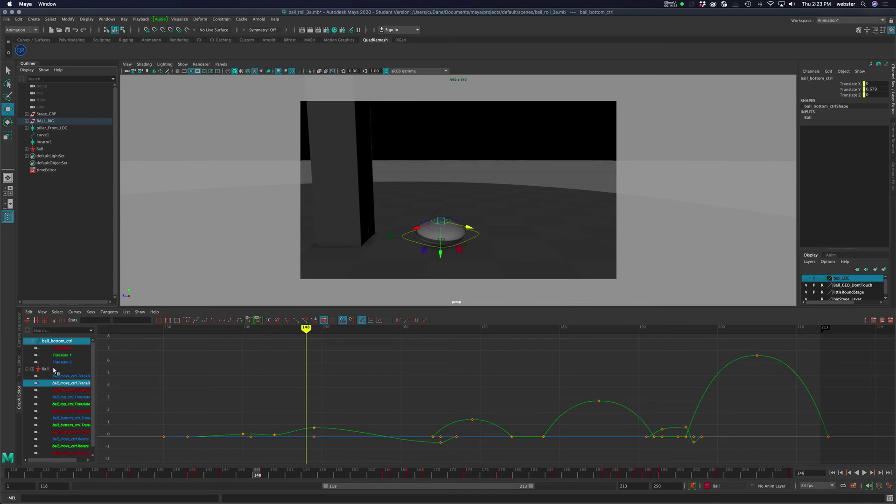
left_click(61, 355)
key("f")
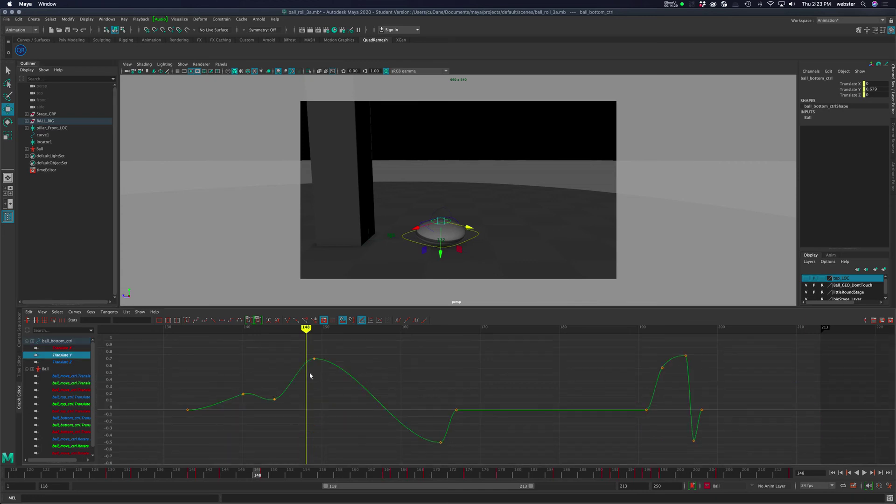
mouse_move(306, 328)
left_mouse_down()
mouse_move(455, 330)
mouse_move(417, 333)
left_mouse_up()
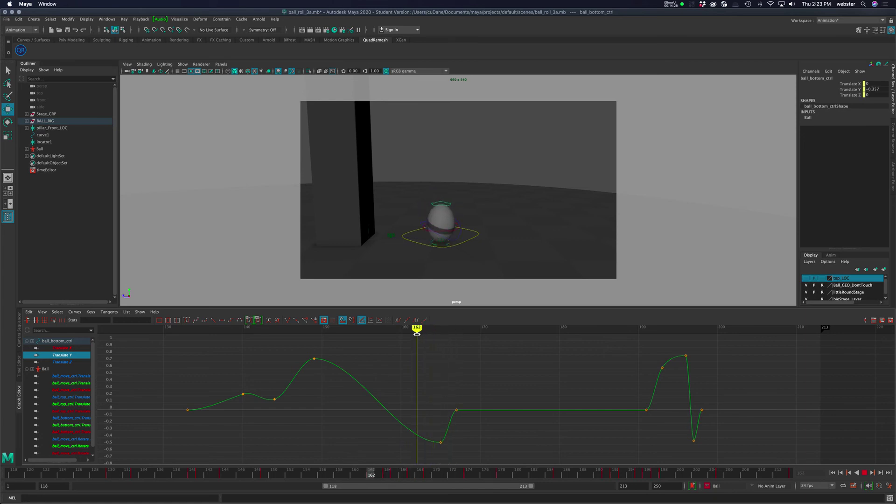
left_click(314, 358)
mouse_move(309, 355)
middle_mouse_down("shift")
mouse_move(349, 370)
mouse_move(423, 372)
middle_mouse_up("shift")
left_click_drag(245, 376, 283, 414)
middle_click_drag(284, 414, 303, 403, "shift")
Insert a Translate Y key at frame 159 before the squash peak and move it to frame 157 at about 0.679
mouse_move(419, 340)
left_mouse_down()
mouse_move(189, 343)
mouse_move(281, 346)
mouse_move(432, 376)
mouse_move(394, 368)
left_mouse_up()
left_click(379, 365)
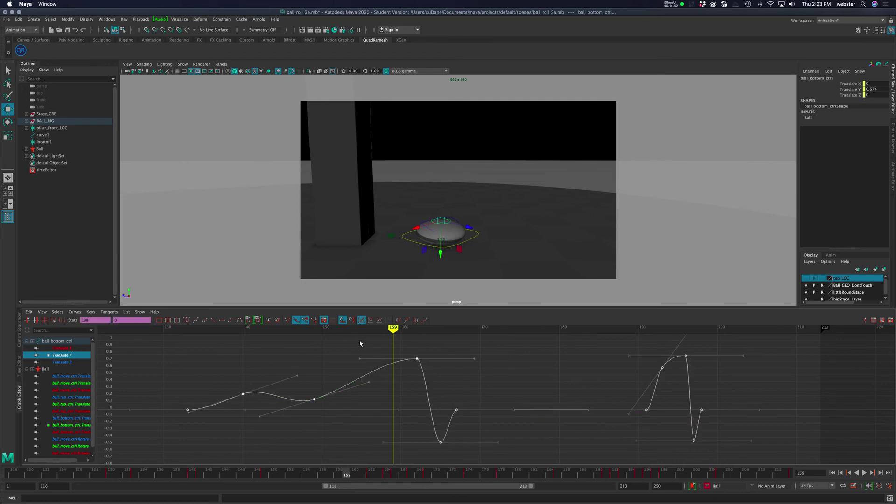
left_click(352, 359)
left_click(360, 380)
right_click(331, 337)
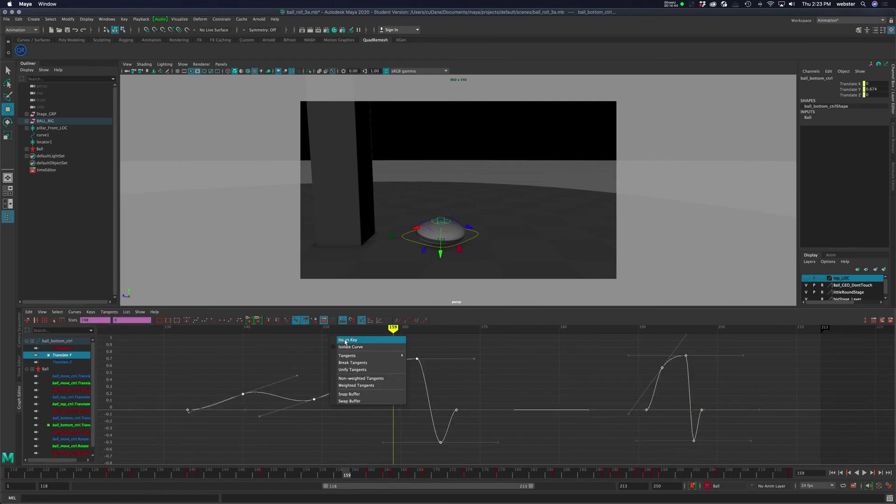
left_click(346, 341)
left_click(394, 362)
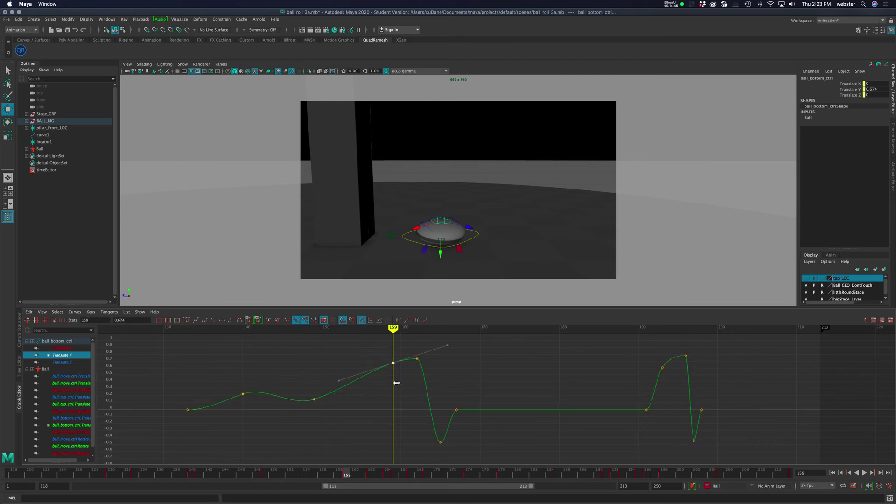
middle_click_drag(396, 382, 386, 384, "shift")
left_click(372, 377)
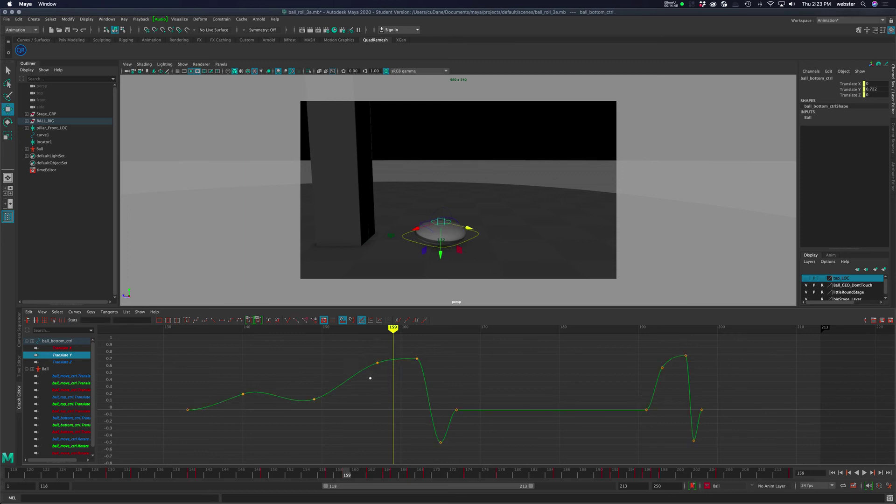
left_click_drag(383, 380, 382, 380)
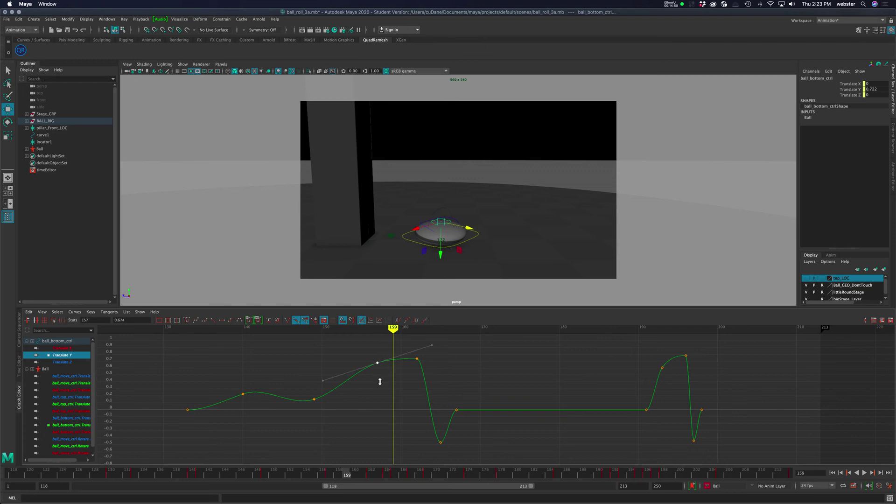
Play the hops from just before the first squash to check the longer anticipation
mouse_move(393, 329)
left_mouse_down()
mouse_move(348, 338)
mouse_move(172, 338)
left_mouse_up()
left_click(865, 473)
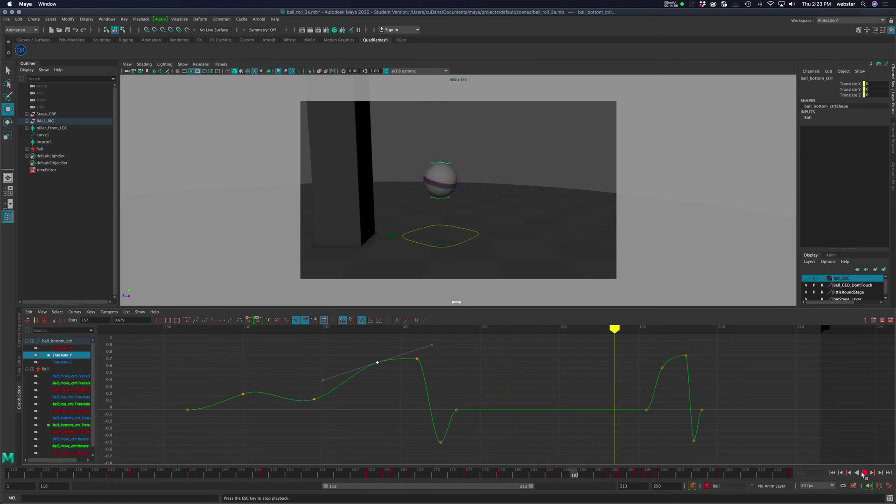
left_click(865, 473)
Move the squash peak key to frame 163, lower the frame 157 key to about 0.644, and replay the hops
left_click_drag(420, 367, 420, 367)
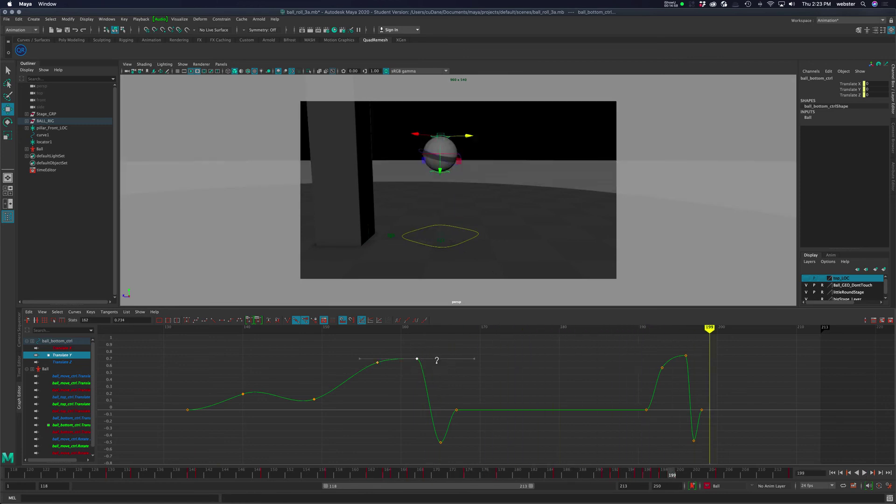
middle_click_drag(420, 367, 453, 364, "shift")
left_click_drag(384, 375, 386, 369)
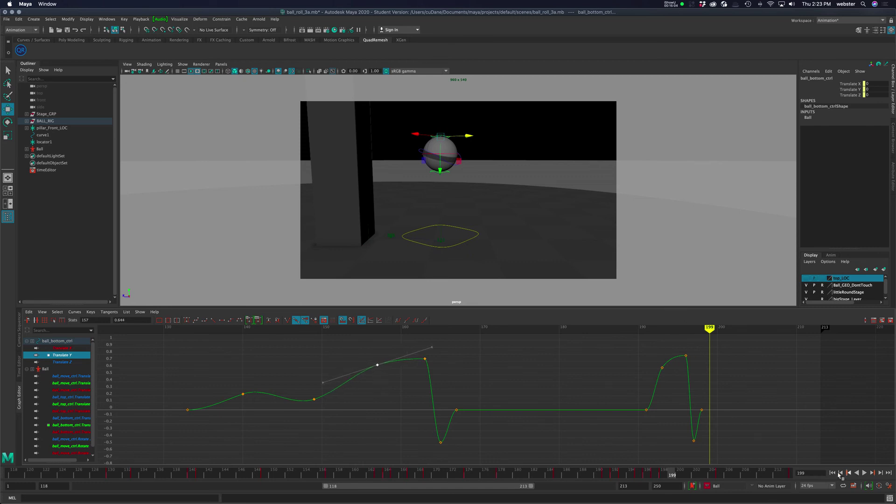
left_click(865, 474)
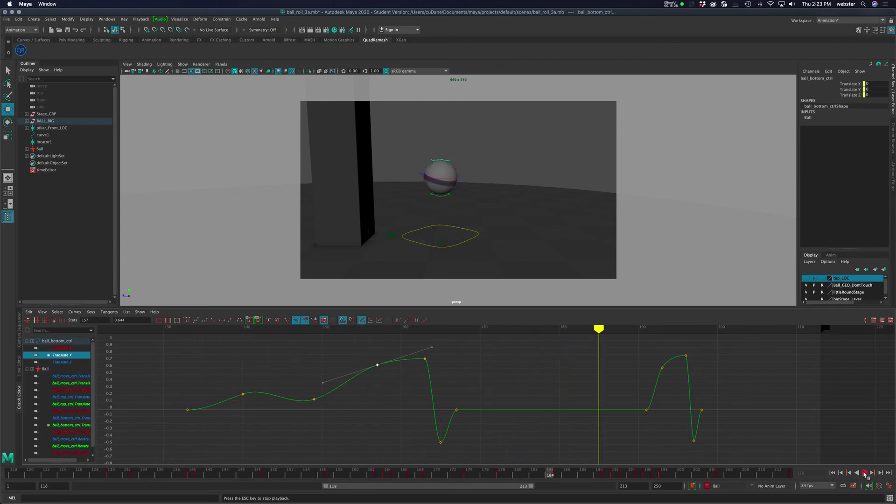
left_click(865, 473)
Move the frame 157 key to 158 at a slightly lower value, and the squash peak key to frame 164 at about 0.769
left_click_drag(434, 377, 419, 358)
left_click_drag(322, 475, 379, 468)
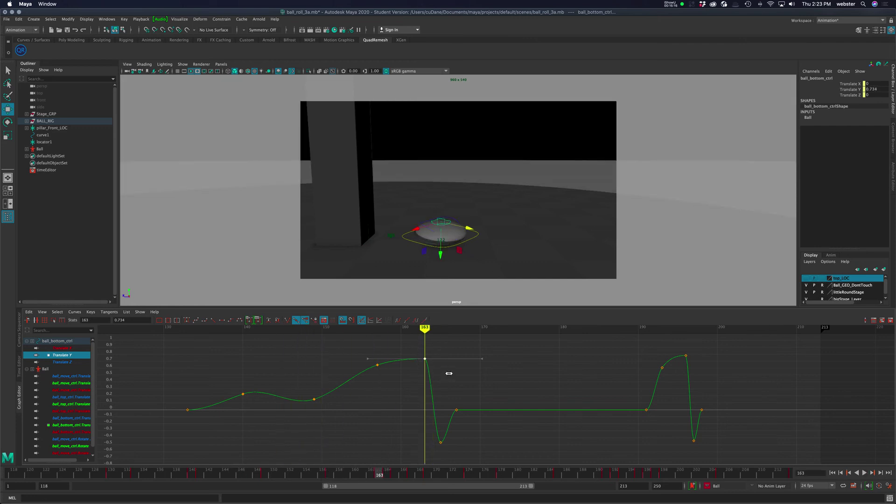
middle_click_drag(445, 370, 445, 371, "shift")
left_click(377, 364)
middle_click_drag(380, 366, 397, 384, "shift")
mouse_move(425, 328)
left_mouse_down()
mouse_move(344, 329)
mouse_move(448, 337)
mouse_move(423, 348)
left_mouse_up()
left_click(425, 356)
middle_click_drag(442, 369, 450, 368, "shift")
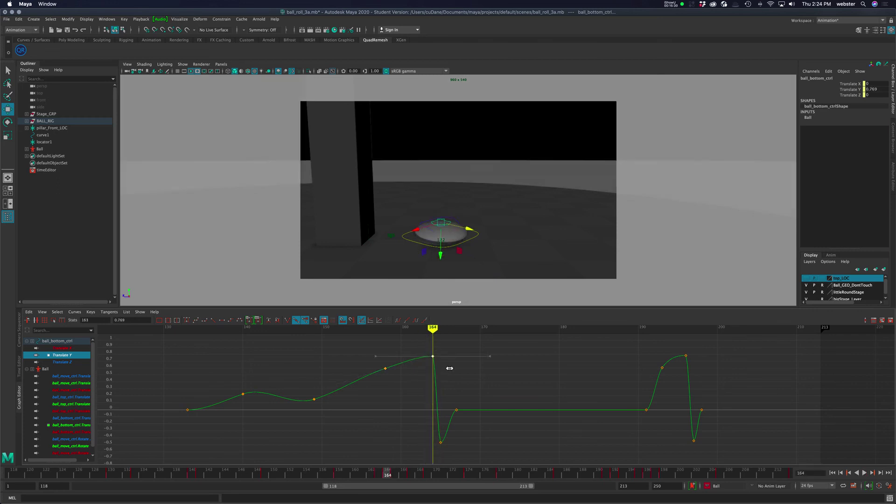
Play the hops from before the first squash to check the retimed anticipation
mouse_move(430, 328)
left_mouse_down()
mouse_move(388, 332)
mouse_move(473, 334)
mouse_move(140, 333)
left_mouse_up()
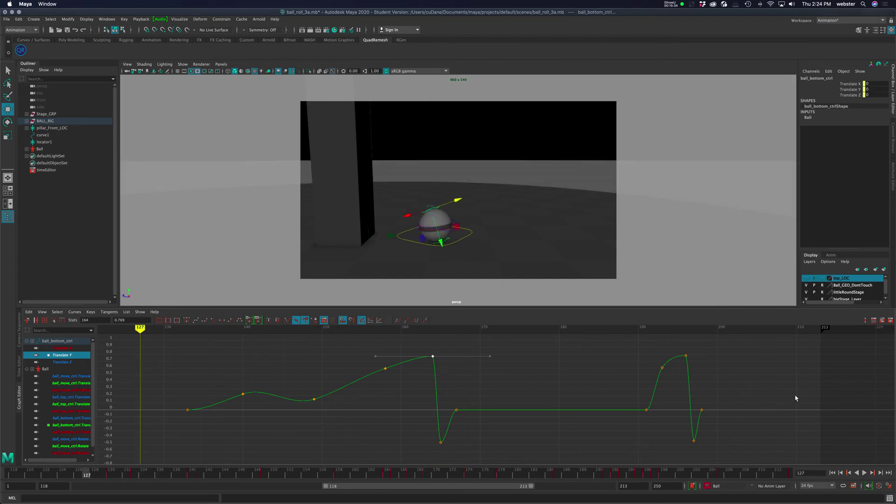
left_click(849, 474)
left_click(864, 474)
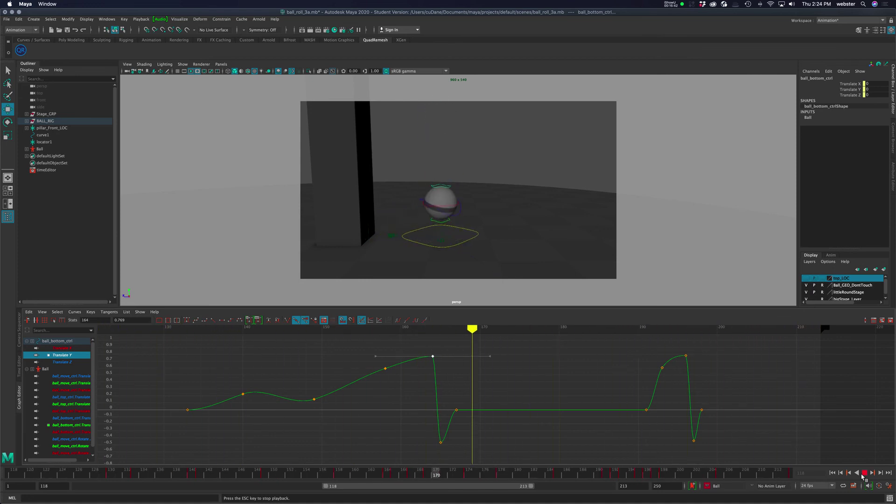
left_click(865, 473)
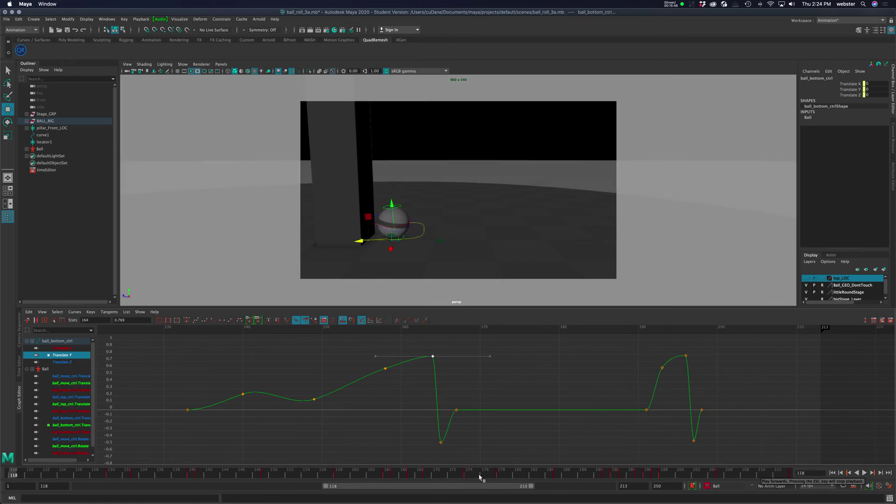
Lower the frame 149 Translate Y key to about -0.099, flatten the first small squash key's tangents, and move that key to frame 141
mouse_move(209, 474)
left_mouse_down()
mouse_move(137, 474)
mouse_move(402, 462)
mouse_move(271, 473)
mouse_move(226, 450)
mouse_move(265, 449)
left_mouse_up()
left_click(314, 399)
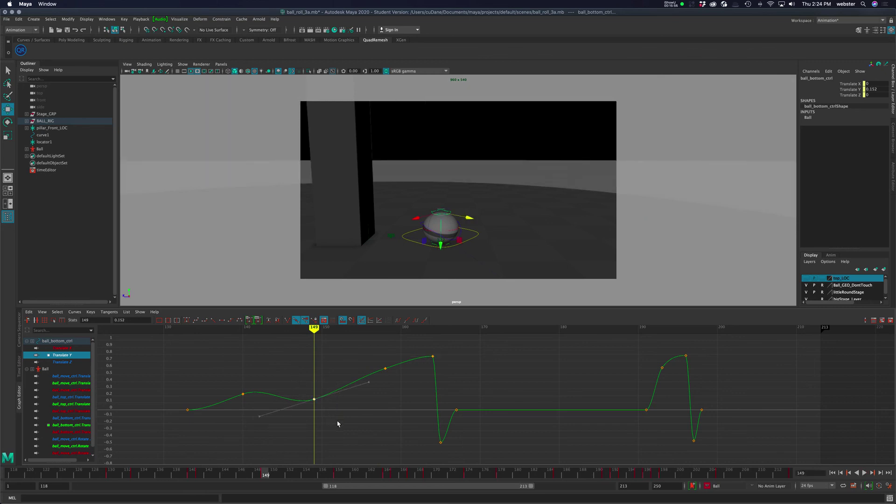
middle_click_drag(338, 425, 337, 443)
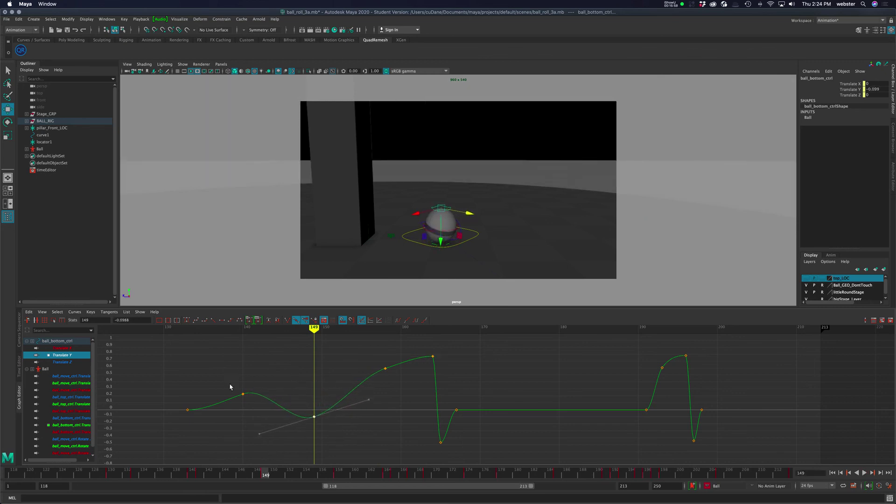
left_click_drag(231, 387, 250, 406)
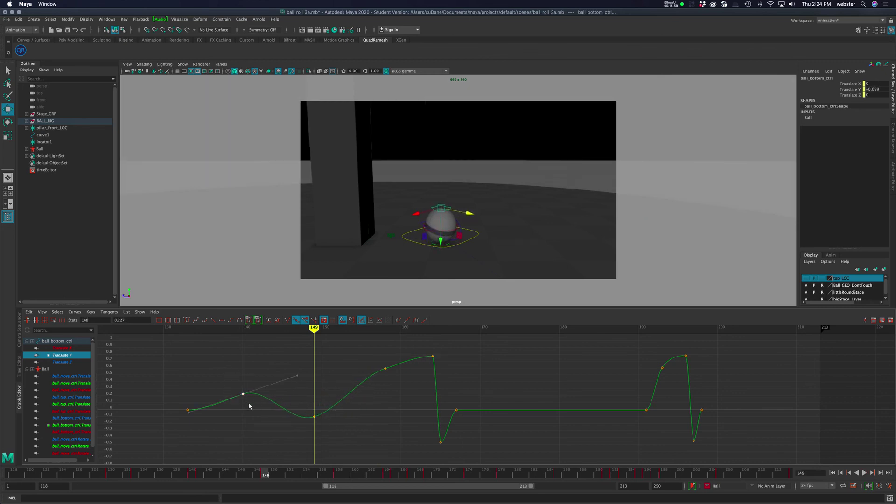
left_click(222, 321)
left_click_drag(240, 371, 252, 395)
middle_click_drag(243, 415, 250, 417)
mouse_move(312, 328)
left_mouse_down()
mouse_move(182, 344)
mouse_move(338, 338)
left_mouse_up()
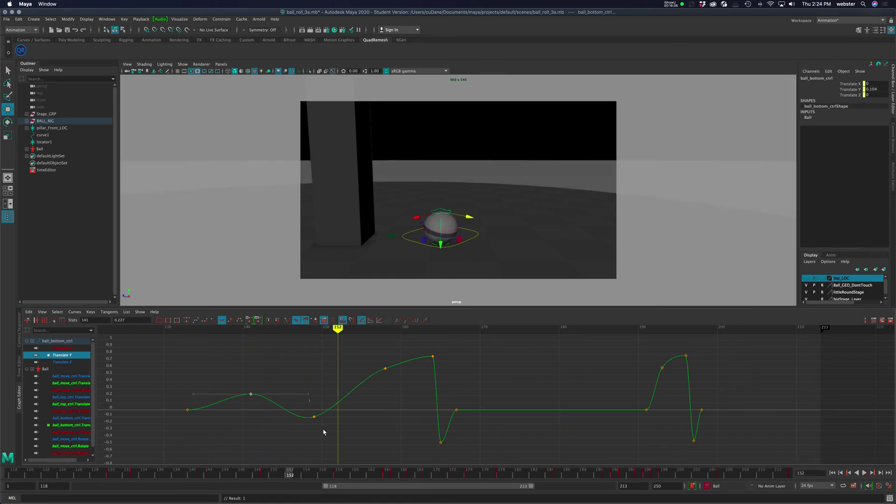
Lower the frame 149 Translate Y key further to about -0.471 for a stronger stretch
left_click_drag(324, 432, 304, 410)
middle_click_drag(323, 441, 325, 454)
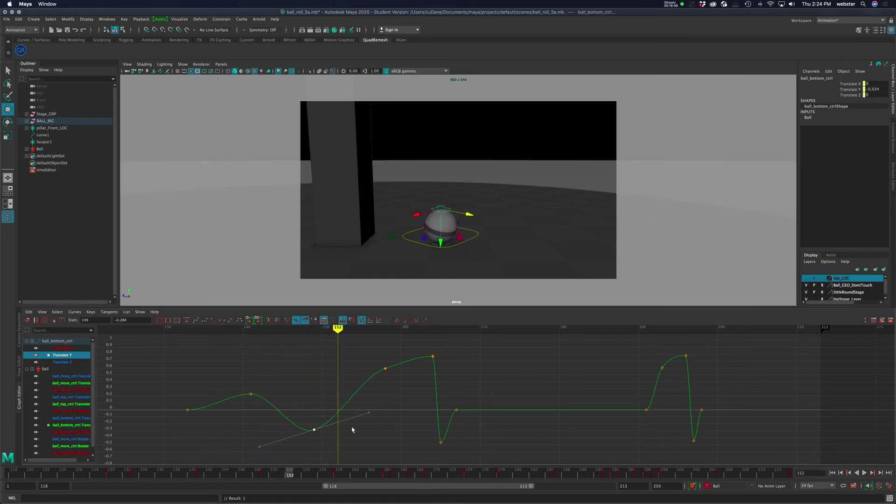
key("a")
left_click_drag(348, 396, 372, 455)
middle_click_drag(356, 423, 357, 432)
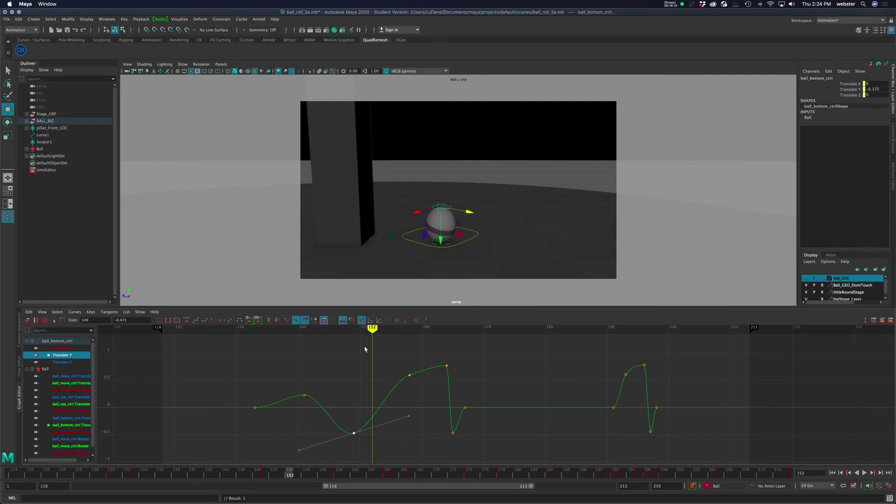
Play the hops to check the stronger stretch before the main squash
mouse_move(370, 330)
left_mouse_down()
mouse_move(248, 330)
mouse_move(452, 335)
mouse_move(361, 336)
left_mouse_up()
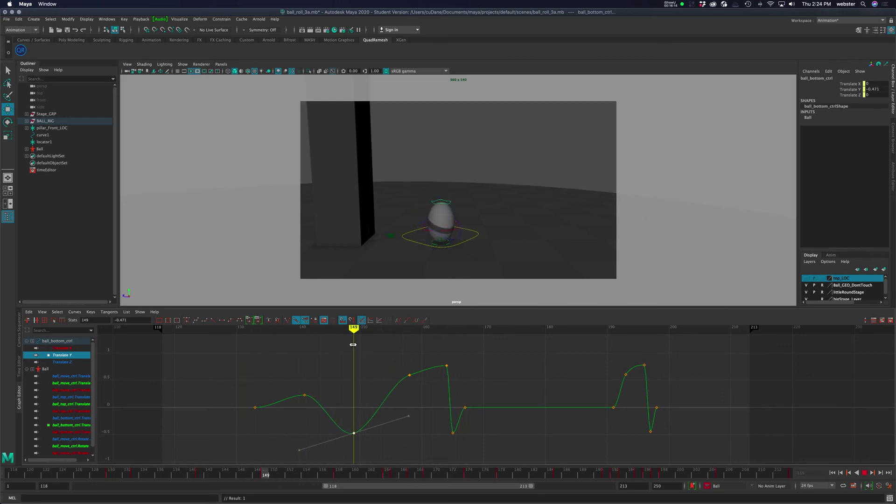
left_click(864, 473)
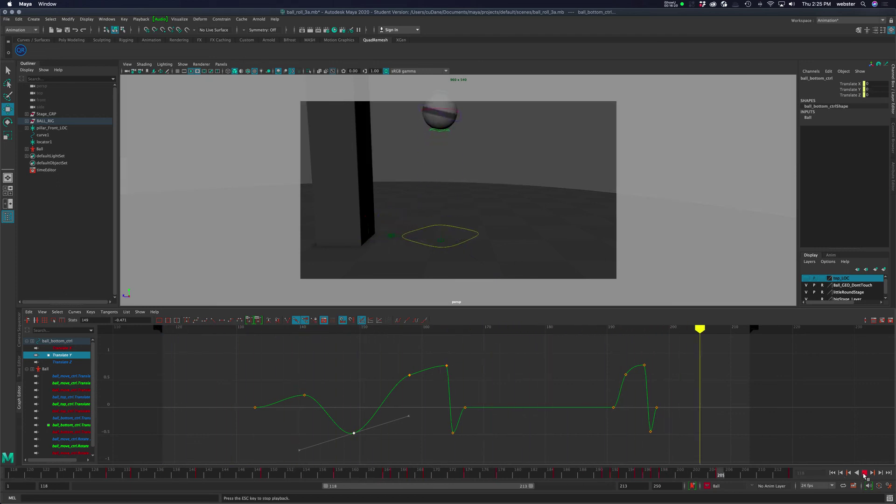
left_click(865, 474)
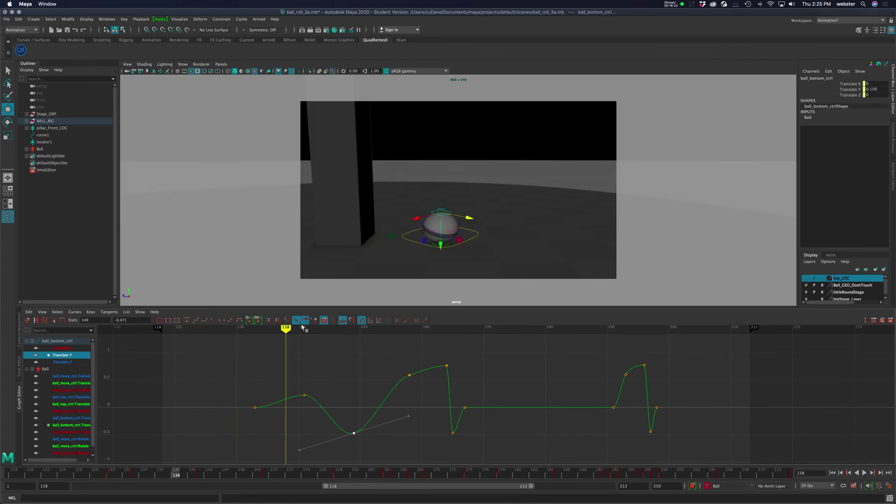
Insert a Translate Y key at frame 155 and lower it to about -0.491 to hold the stretch
left_click_drag(301, 332, 391, 332)
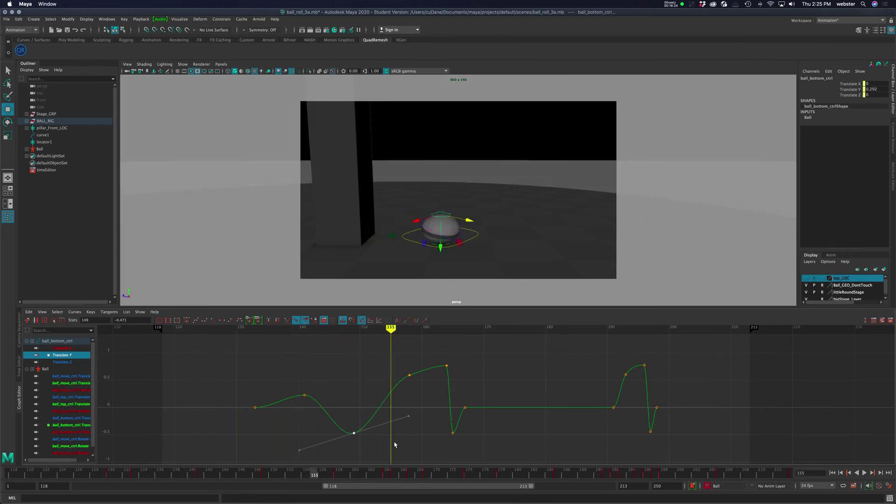
left_click(387, 401)
right_click(388, 400)
left_click(411, 402)
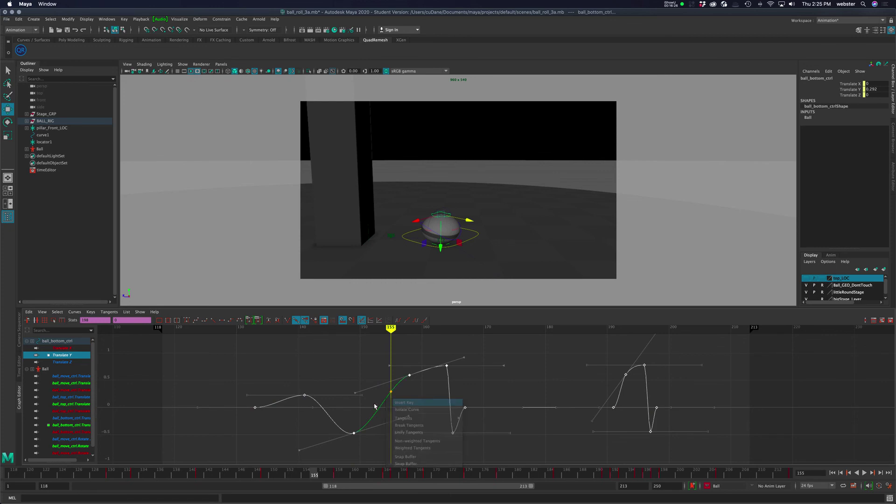
left_click(391, 391)
middle_click_drag(406, 406, 362, 424)
Slope the frame 149 key's tangent downward and set the key to about -0.355, easing into the held stretch
left_click_drag(345, 416, 364, 444)
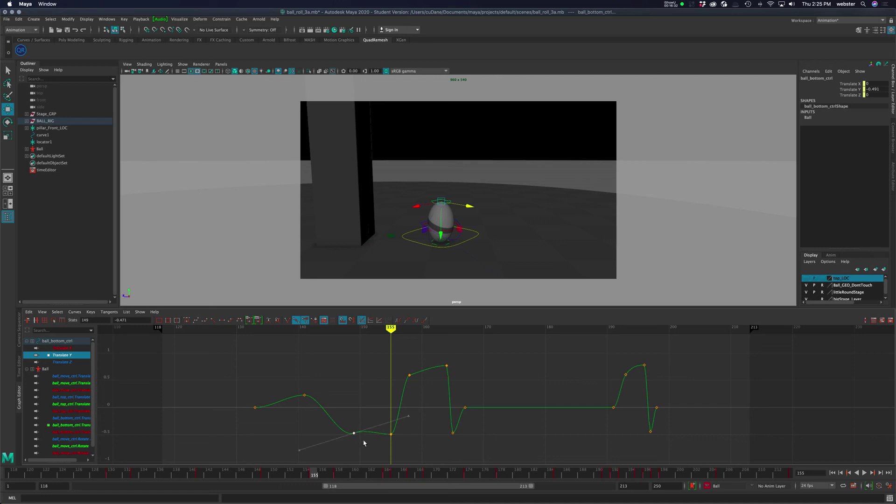
left_click(409, 416)
middle_click_drag(411, 421, 364, 438)
Scrub back before the first squash and replay the hops to review the held stretch
mouse_move(392, 329)
left_mouse_down()
mouse_move(326, 329)
mouse_move(445, 343)
mouse_move(259, 349)
left_mouse_up()
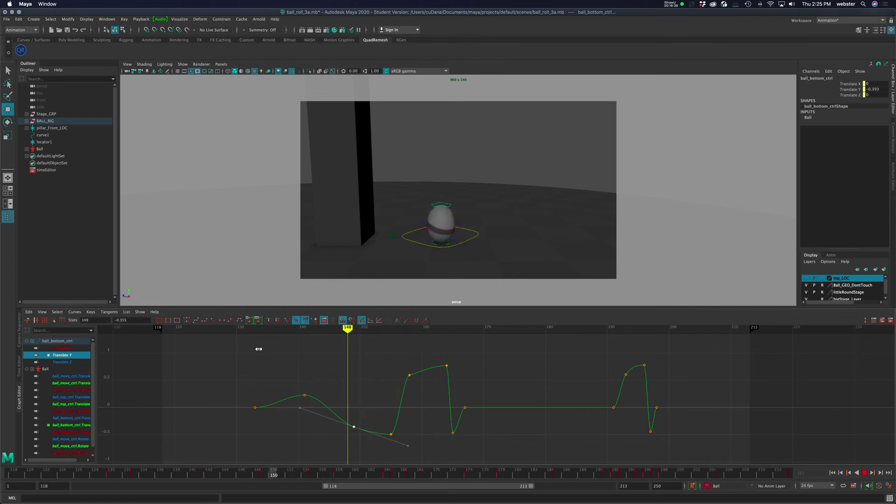
left_click(849, 473)
left_click(864, 473)
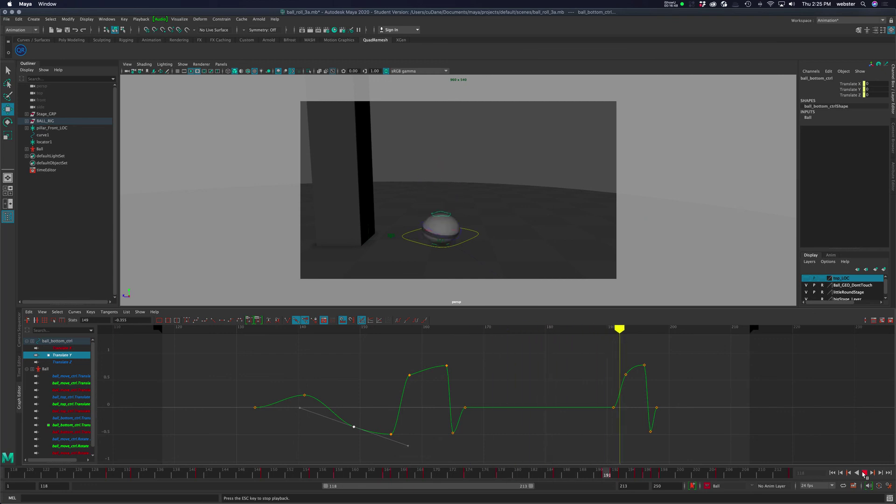
left_click(864, 473)
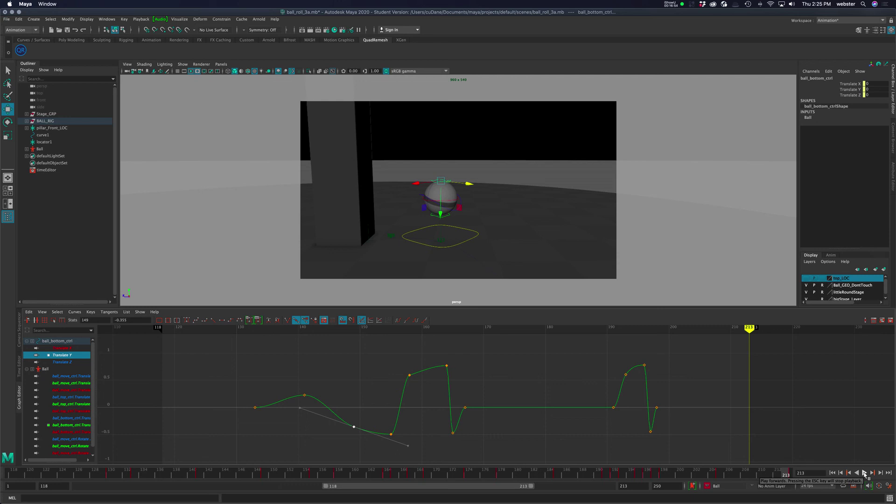
Select ball_deform_rotate_ctrl on the ball and locate it in the BALL_RIG hierarchy under ball_move_ctrl, collapsing the hierarchy again
left_click(465, 202)
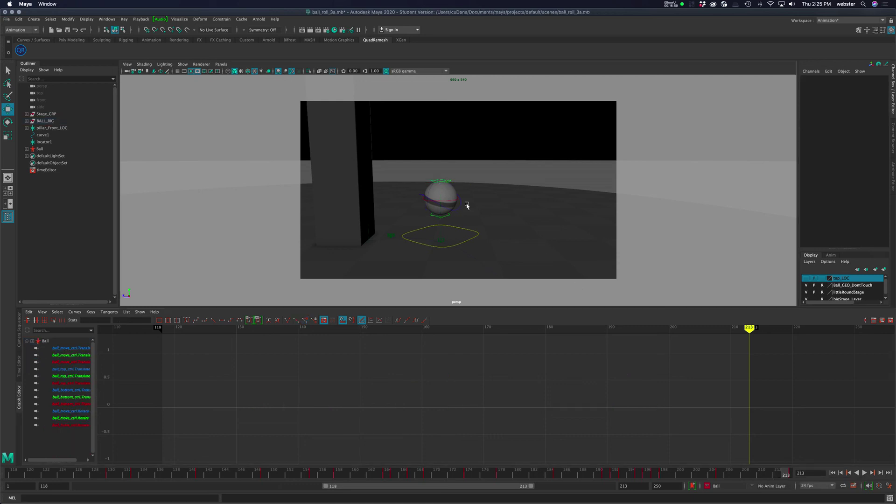
left_click(430, 192)
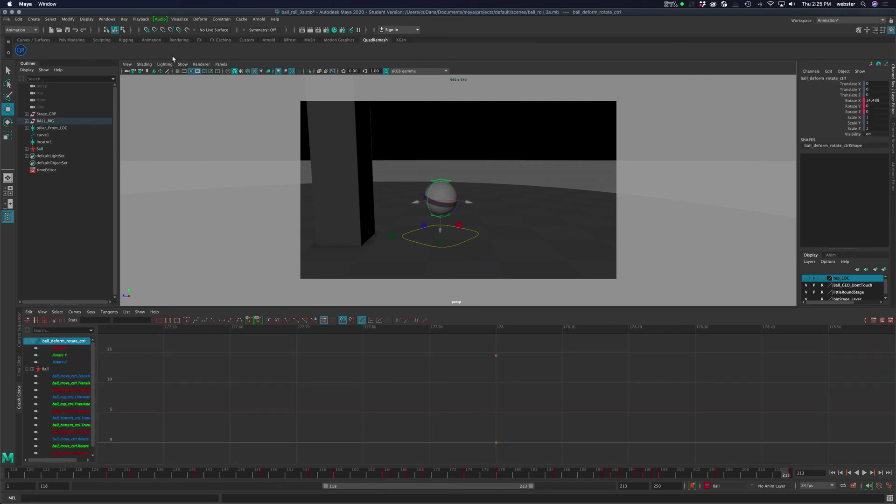
left_click_drag(504, 222, 438, 141, "alt")
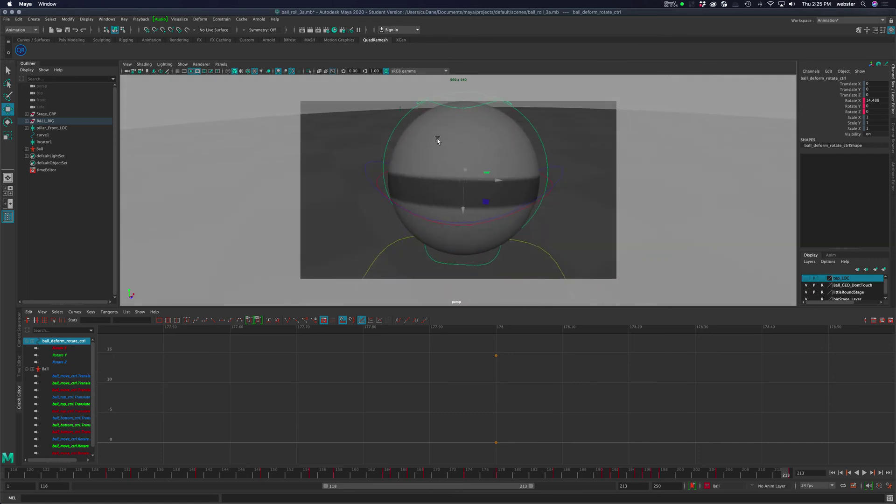
left_click(27, 121)
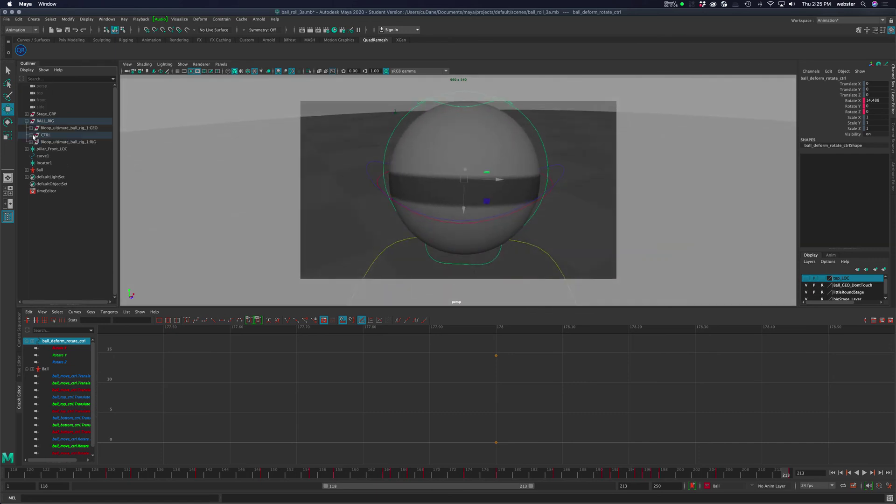
left_click(31, 135)
left_click(35, 142)
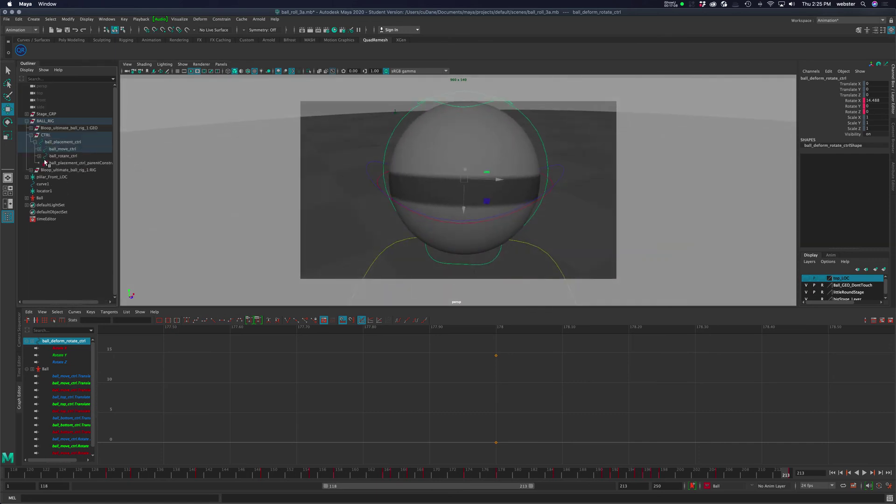
left_click(39, 149)
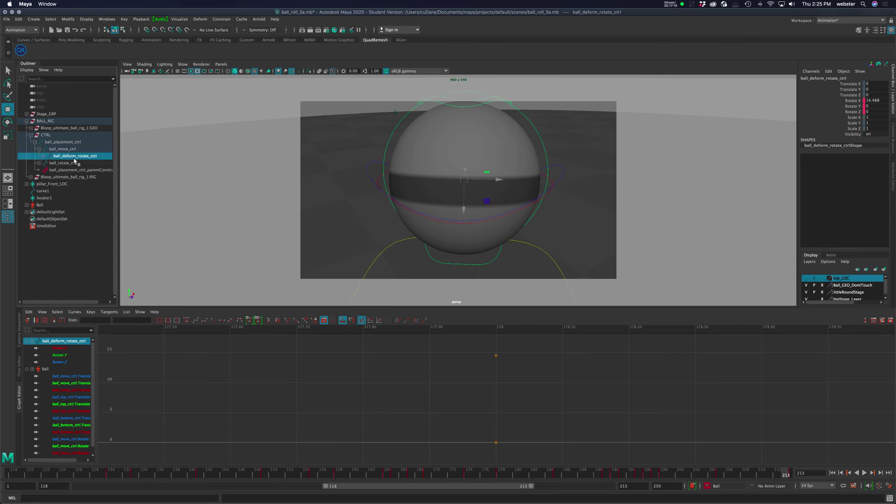
left_click(31, 135)
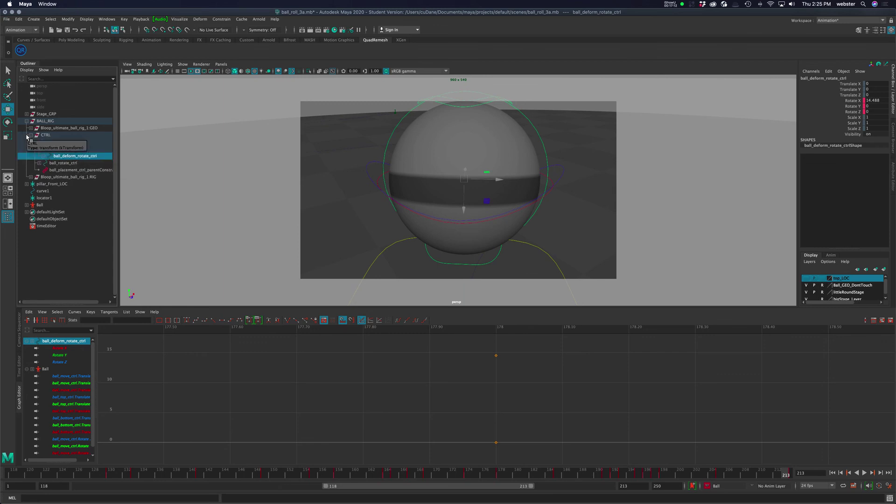
left_click(26, 121)
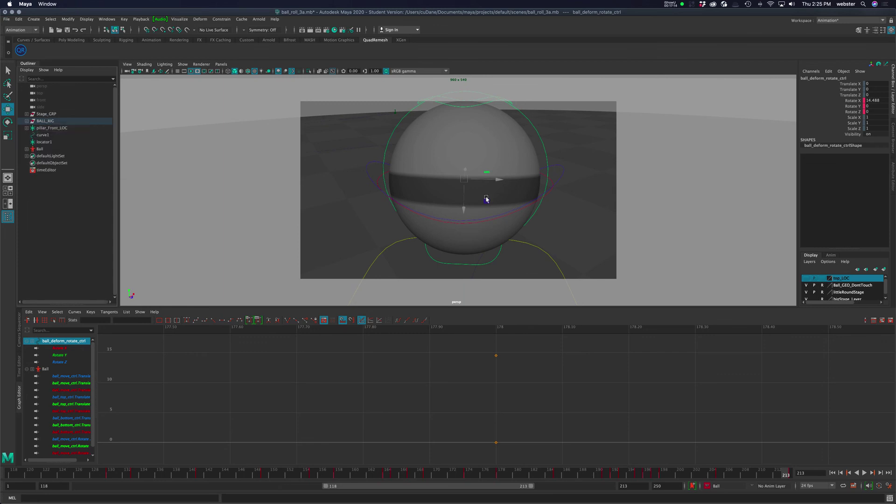
Clear the selection, reselect the ball_deform_rotate_ctrl curve around the ball, and examine its orientation from several sides
left_click(580, 210)
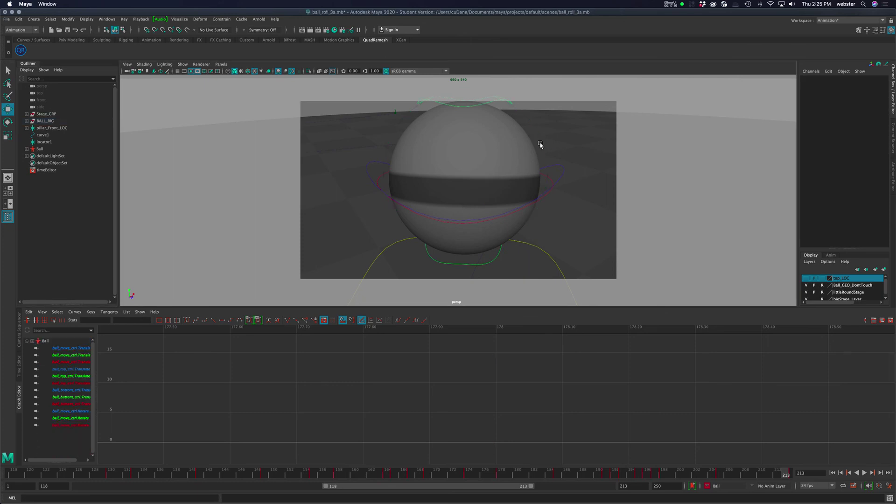
mouse_move(524, 162)
left_mouse_down("alt")
mouse_move(476, 164)
mouse_move(527, 162)
left_mouse_up("alt")
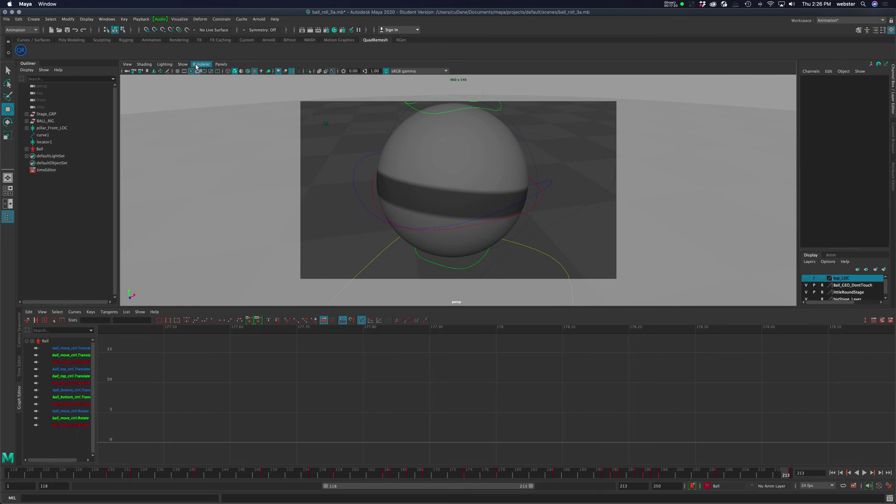
left_click(528, 146)
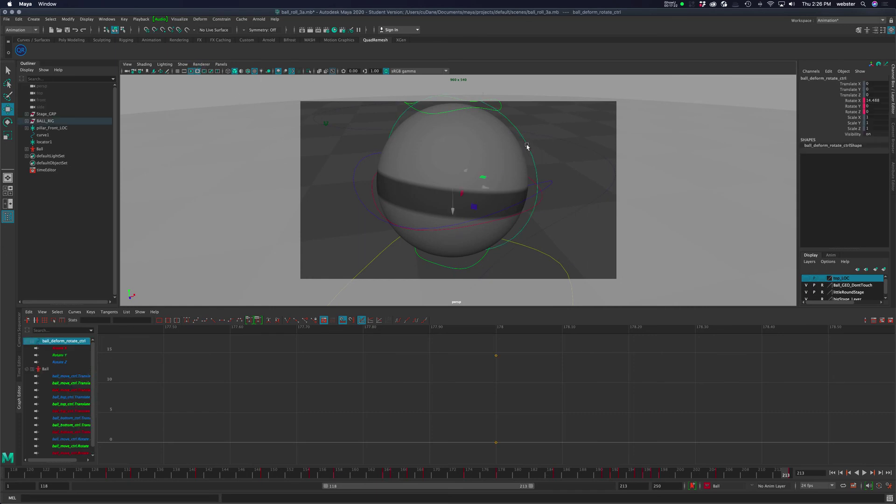
left_click(574, 213)
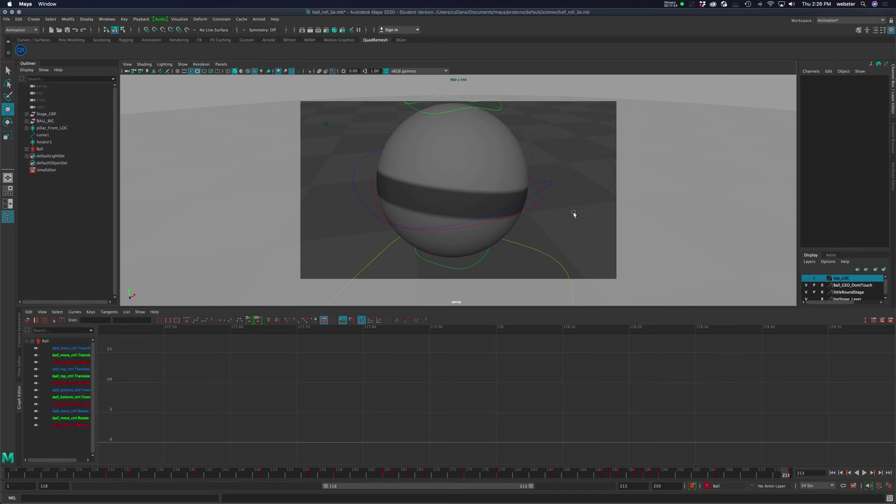
left_click(528, 146)
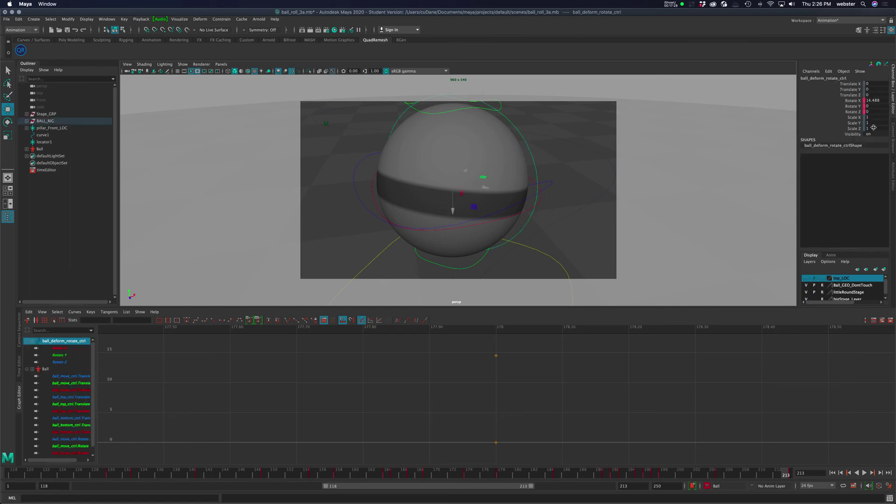
left_click_drag(564, 210, 480, 206, "alt")
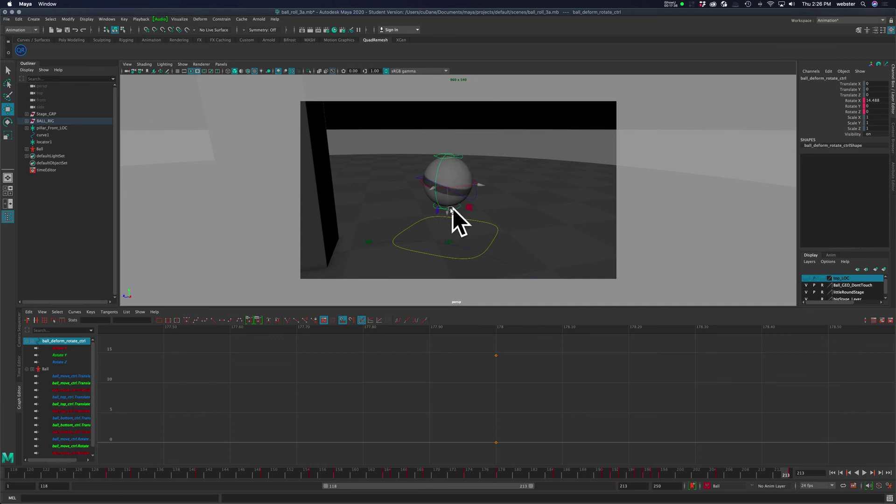
left_click_drag(518, 222, 452, 224, "alt")
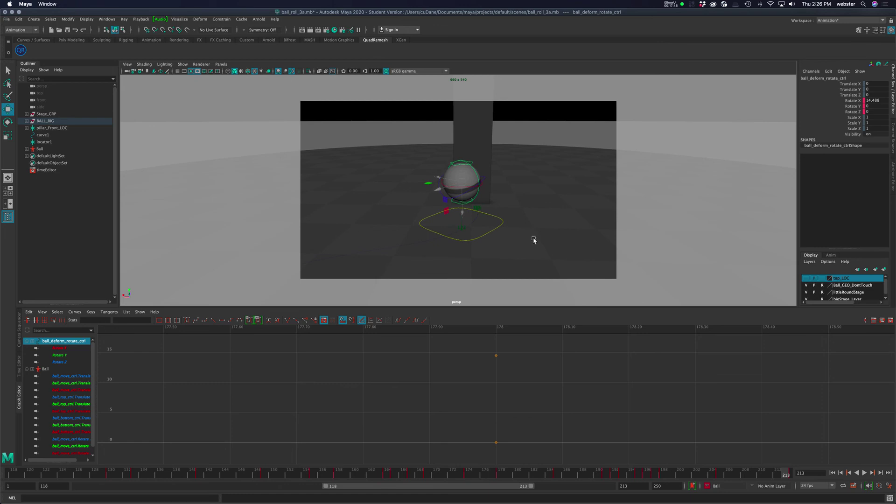
left_click_drag(522, 216, 534, 223, "alt")
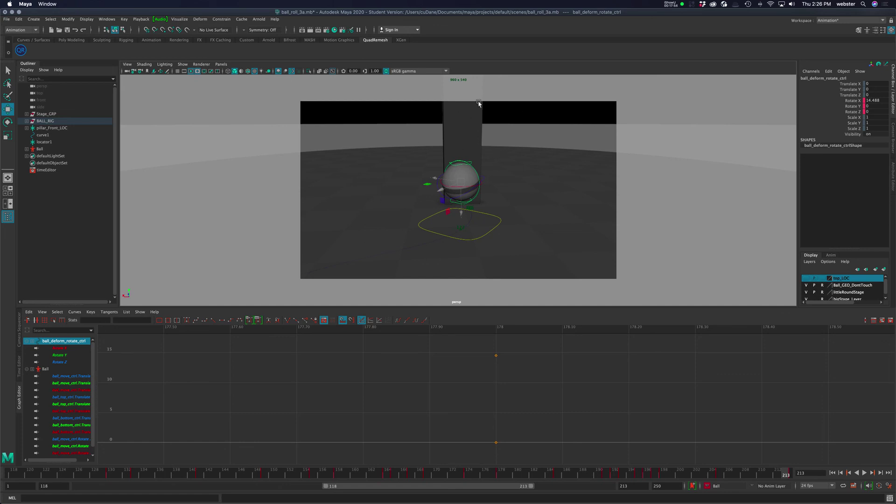
mouse_move(422, 198)
left_mouse_down("alt")
mouse_move(580, 167)
mouse_move(430, 201)
left_mouse_up("alt")
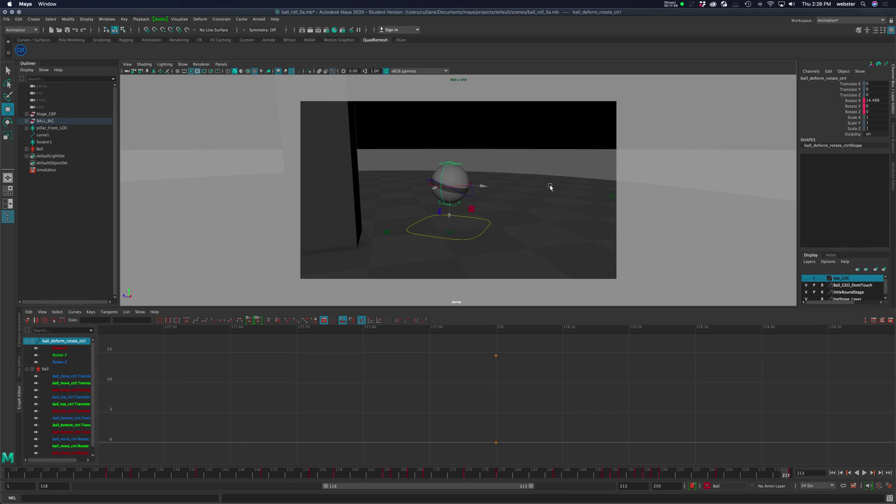
left_click_drag(550, 187, 511, 198, "alt")
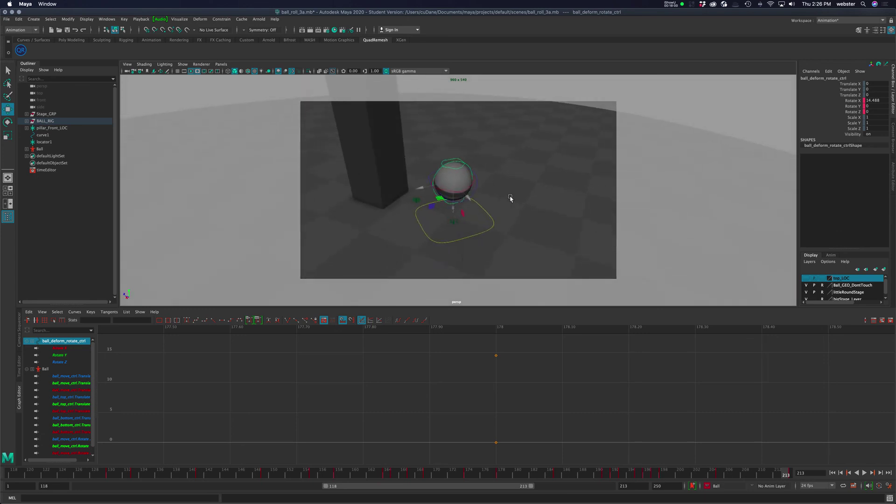